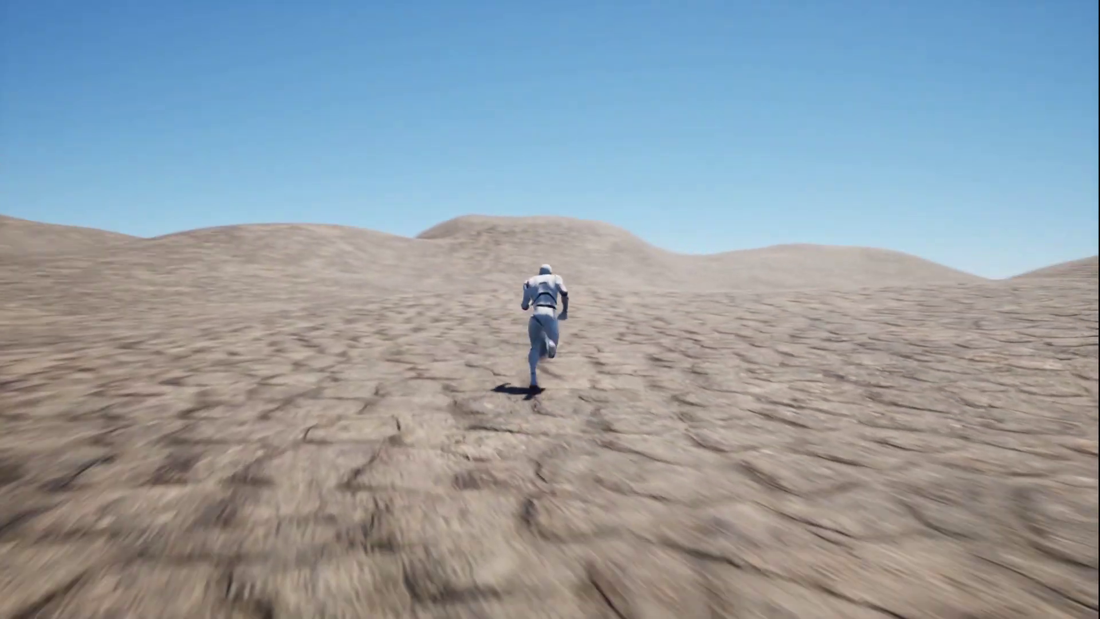
Stop the play test and return to the normal editor layout
key("Escape")
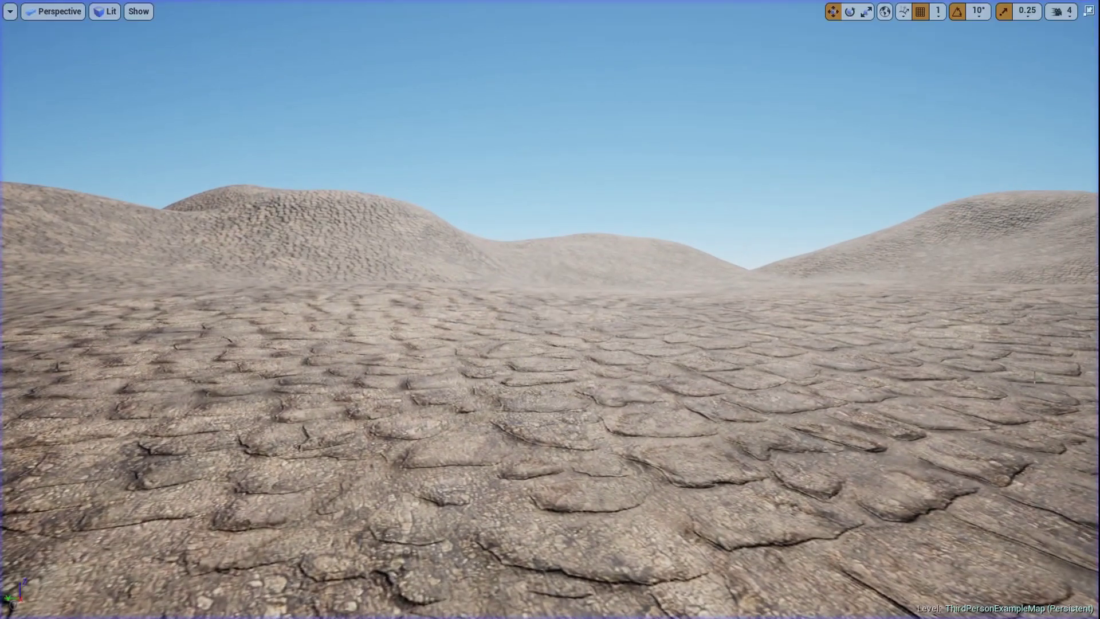
left_click_drag(665, 318, 647, 146)
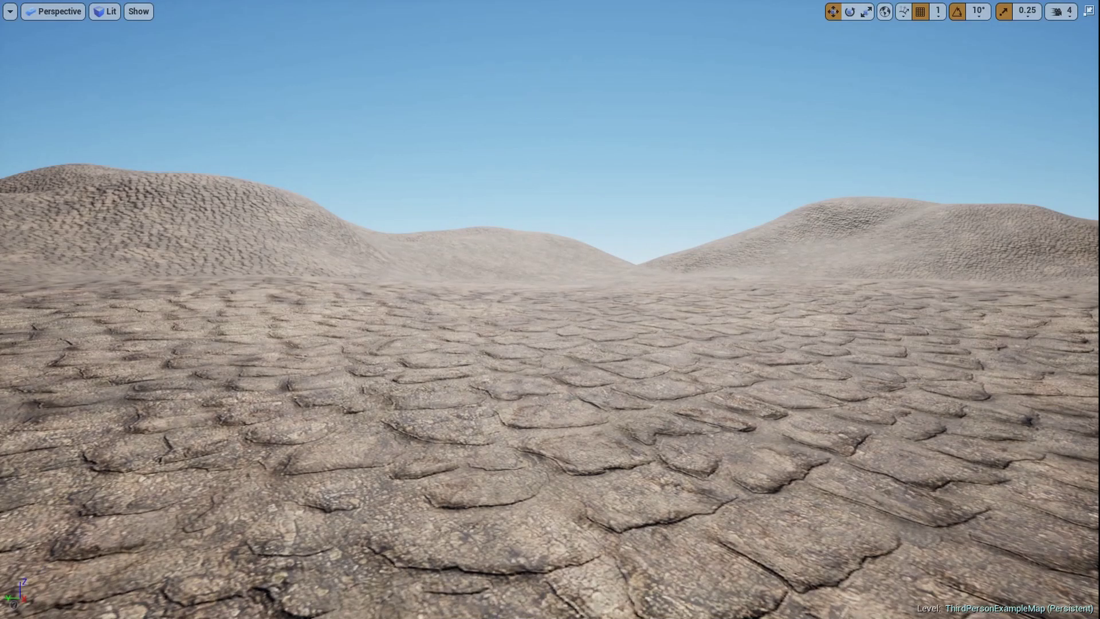
key("F11")
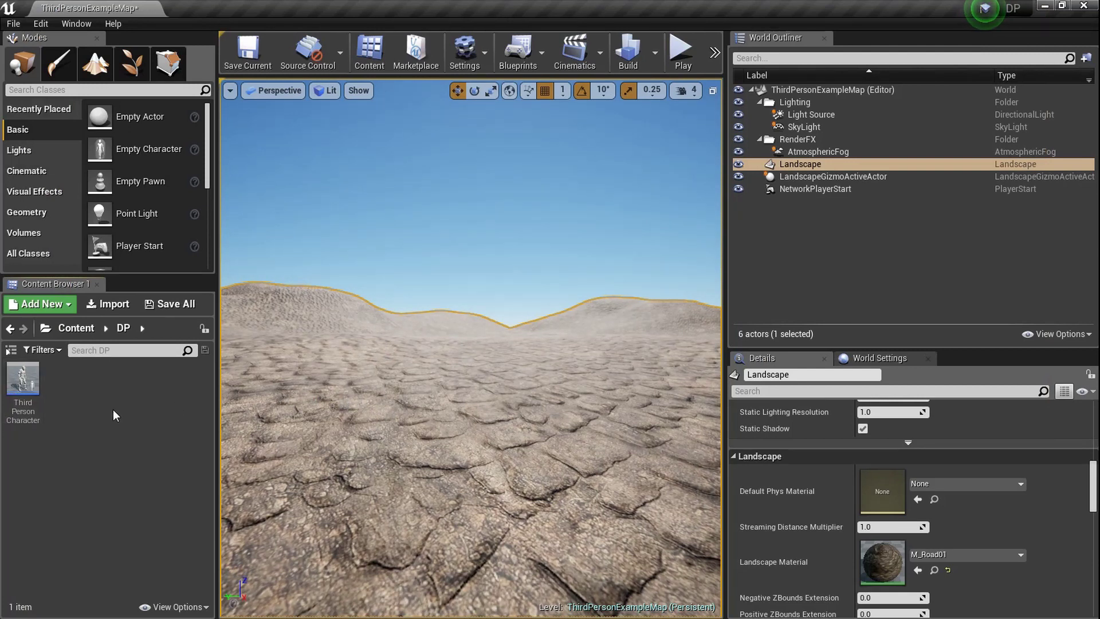
Create a new Widget Blueprint named Test_W in the DP folder
right_click(82, 396)
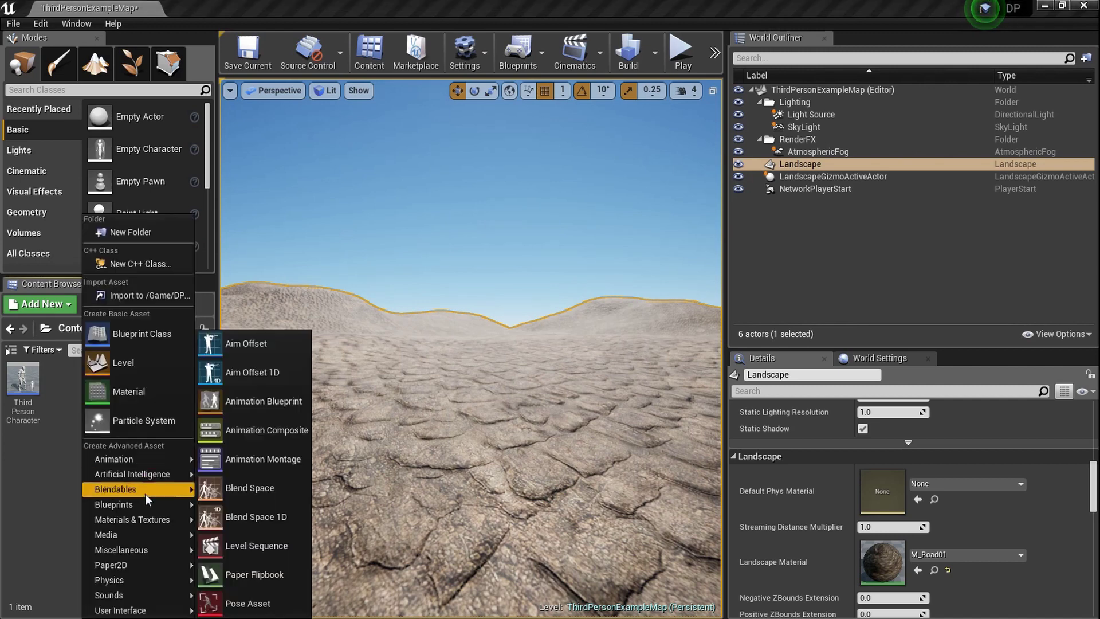
mouse_move(120, 610)
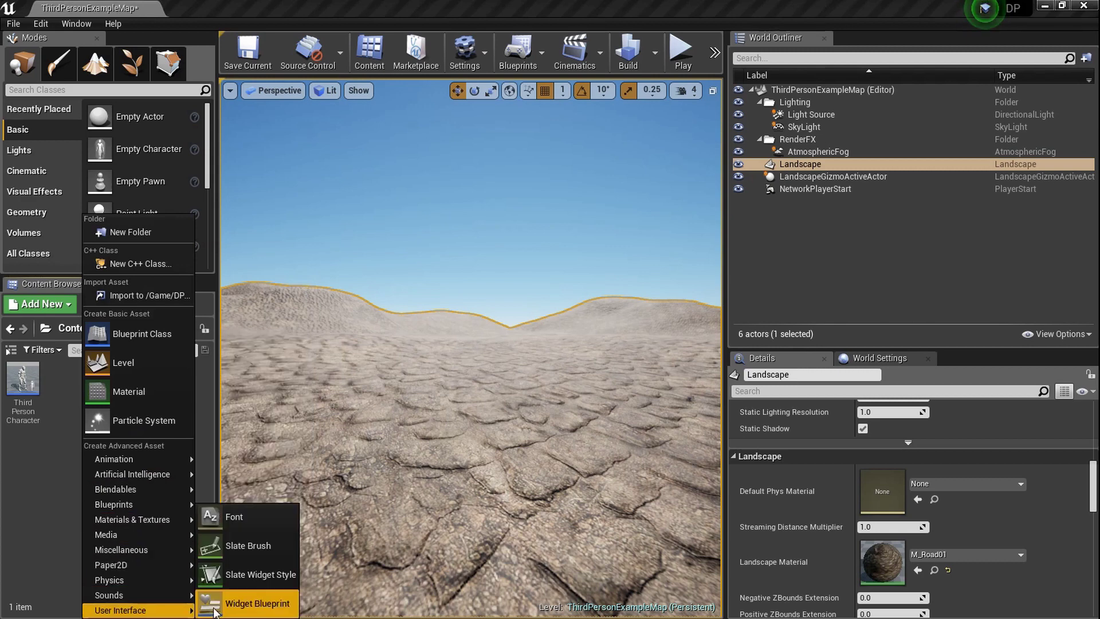
left_click(238, 604)
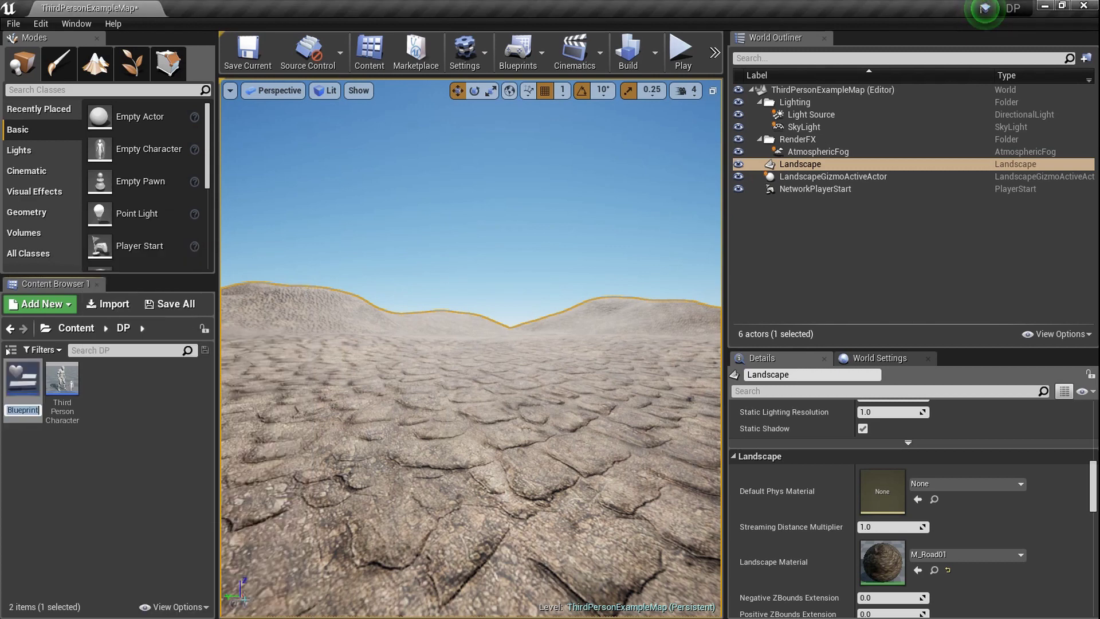
type("Test_W")
key("Return")
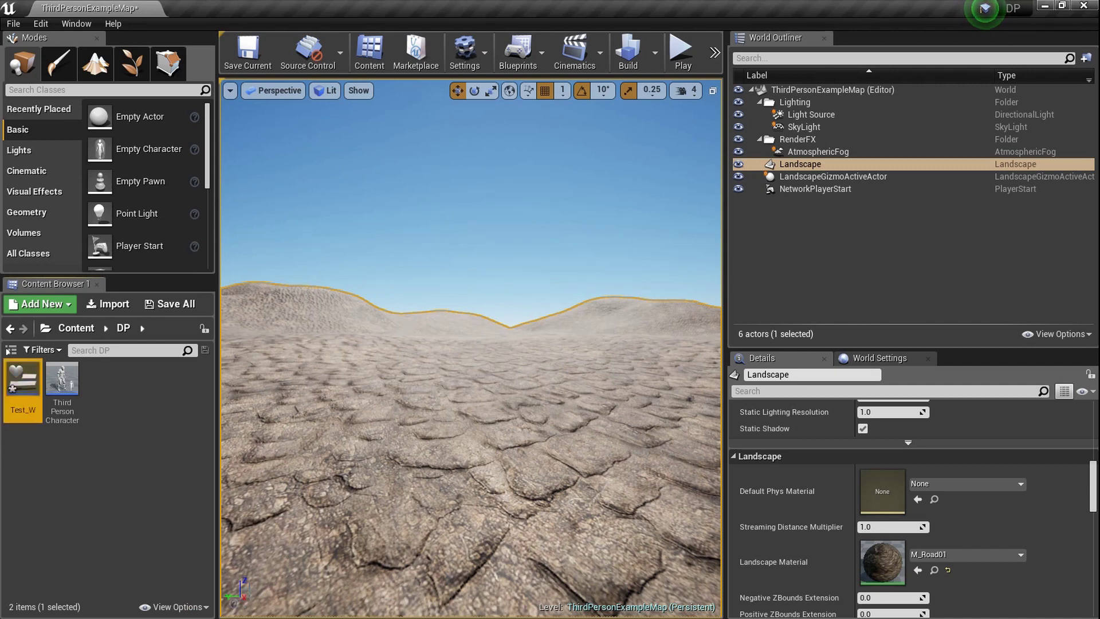
Open Test_W and inspect its root Canvas Panel and the 1280x720 preview sizing options
double_click(23, 404)
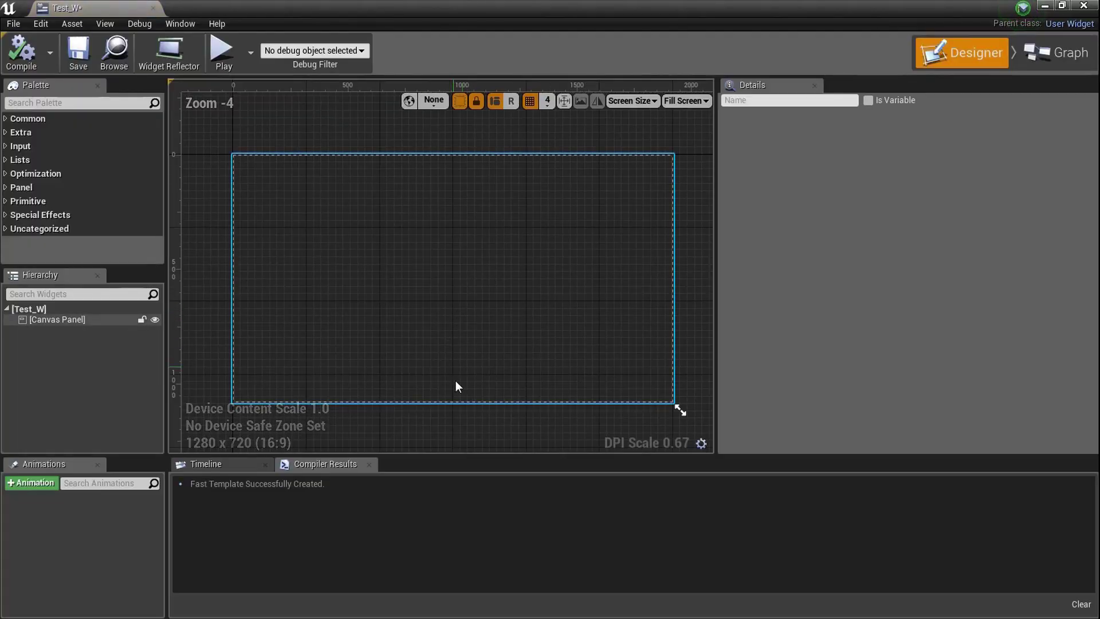
scroll(421, 344, "down", 1)
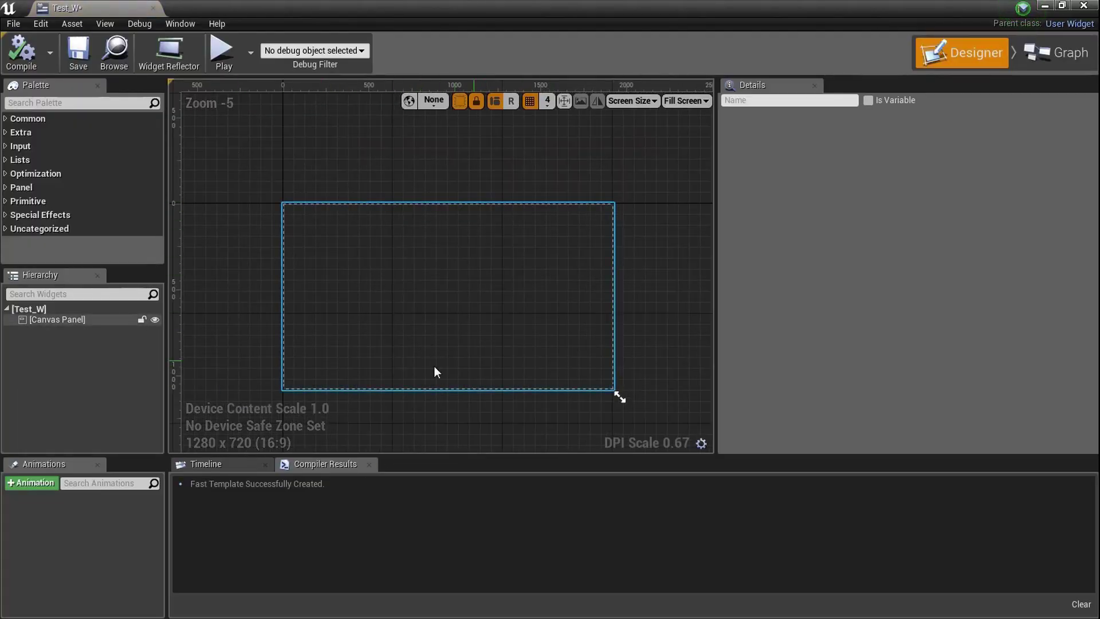
scroll(385, 322, "up", 1)
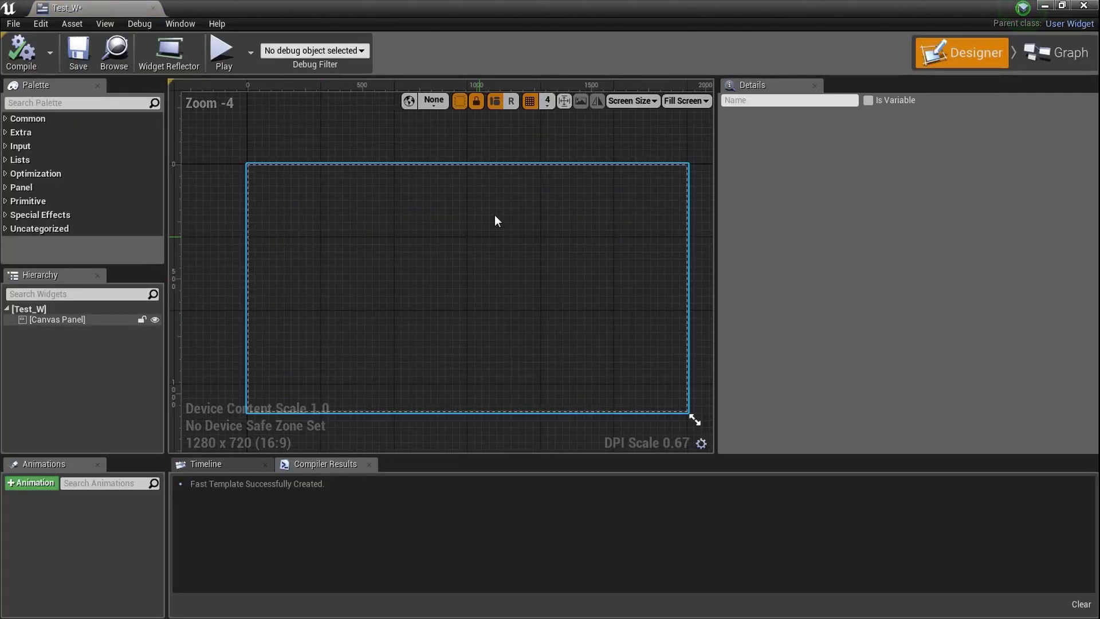
left_click(82, 320)
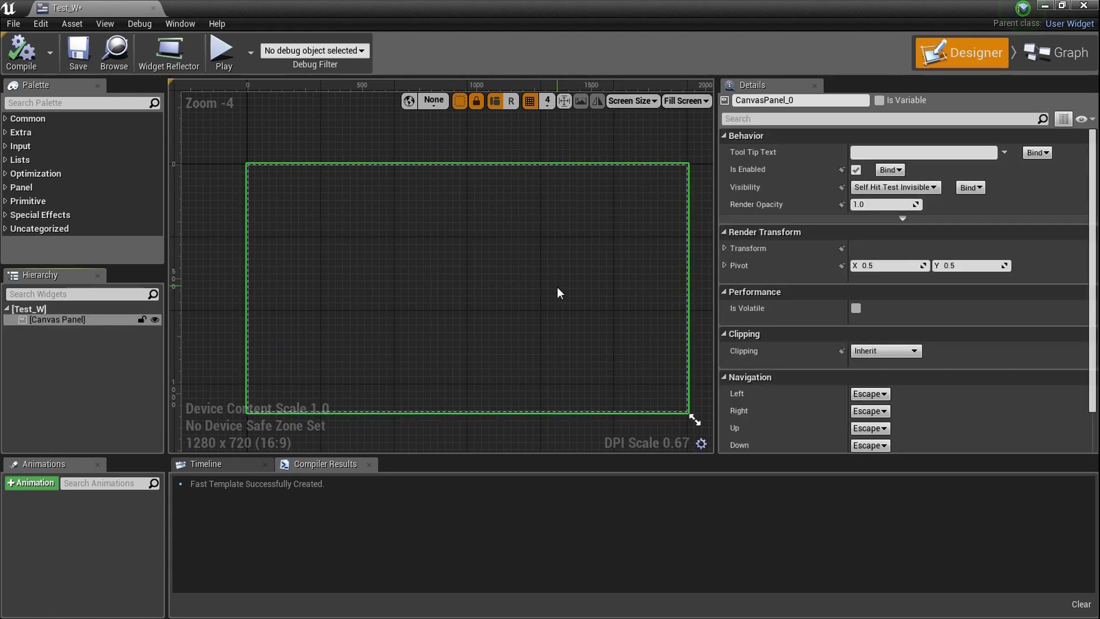
left_click(95, 321, "ctrl")
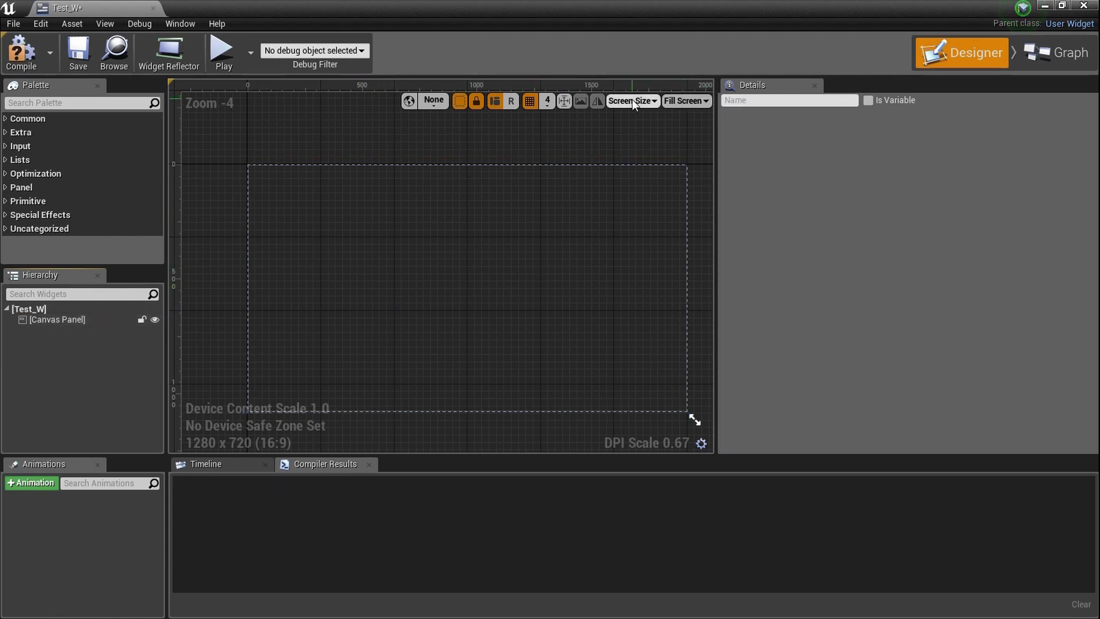
left_click(687, 104)
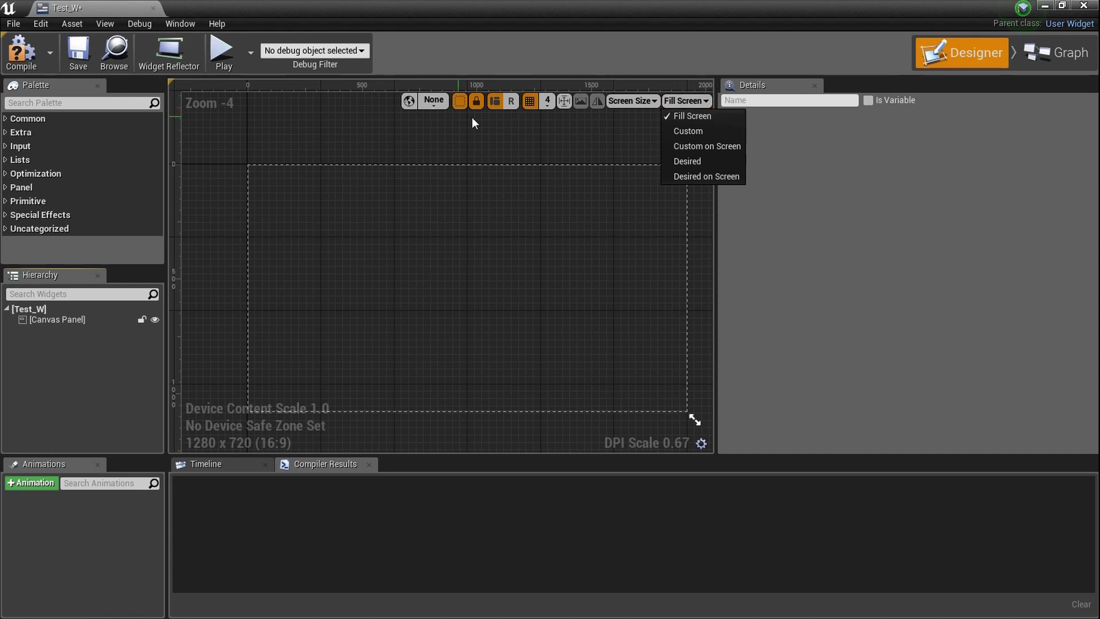
left_click(502, 199)
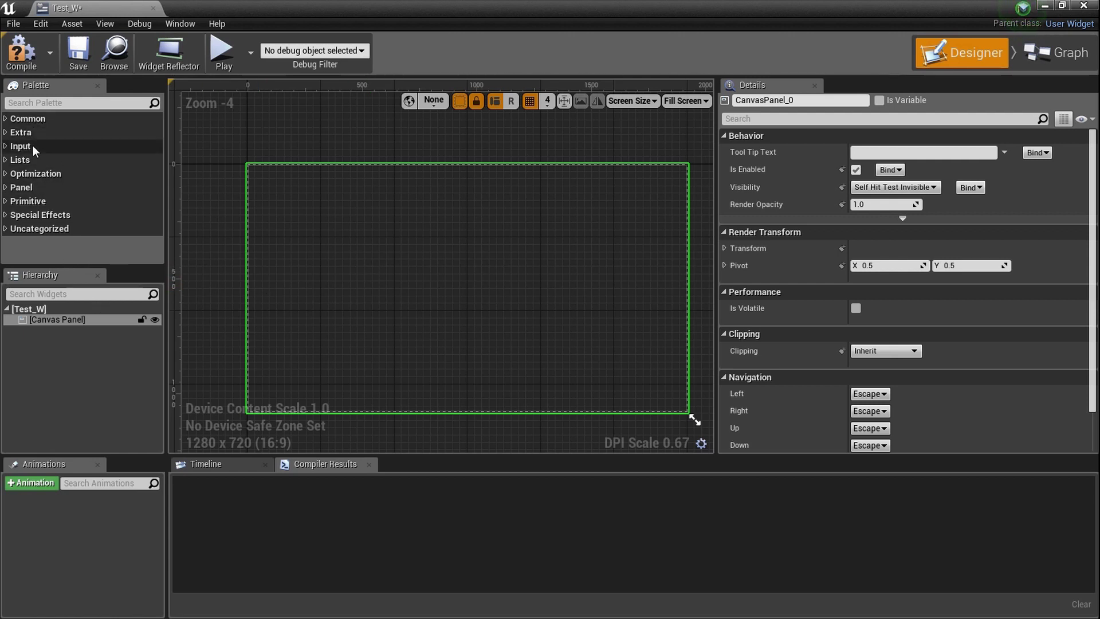
Filter the widget Palette by searching for 'text'
left_click(75, 101)
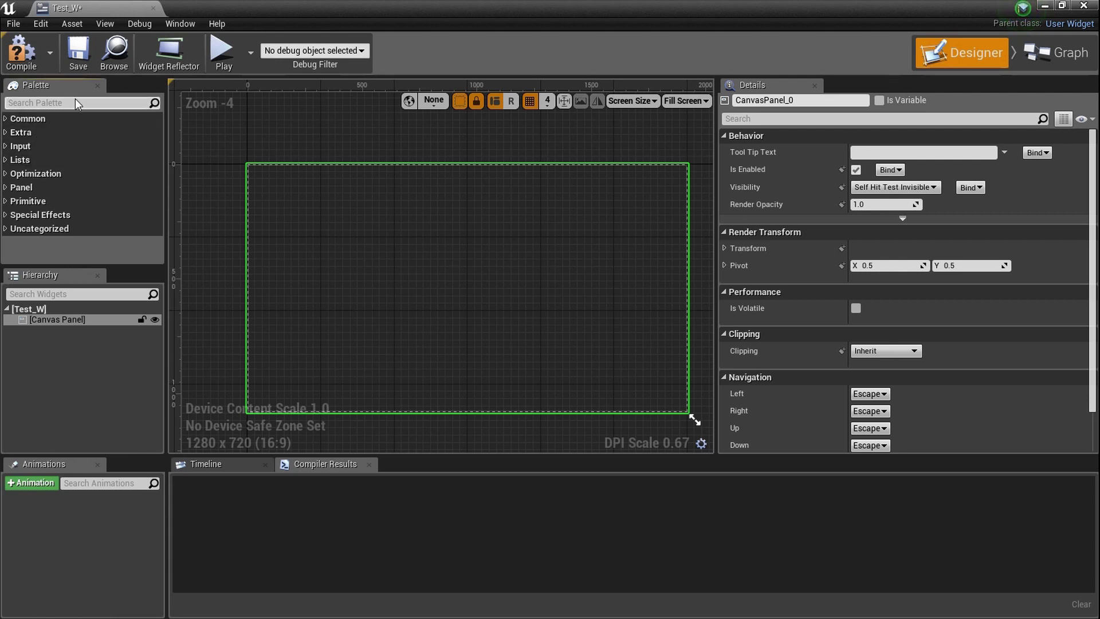
type("te")
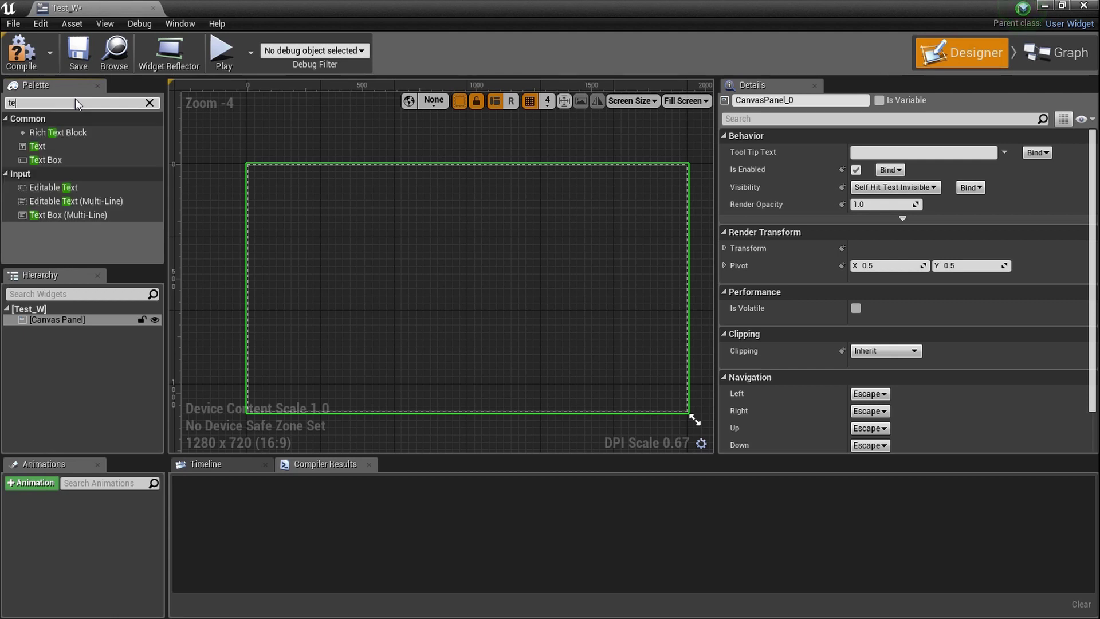
key("BackSpace")
key("BackSpace")
type("text")
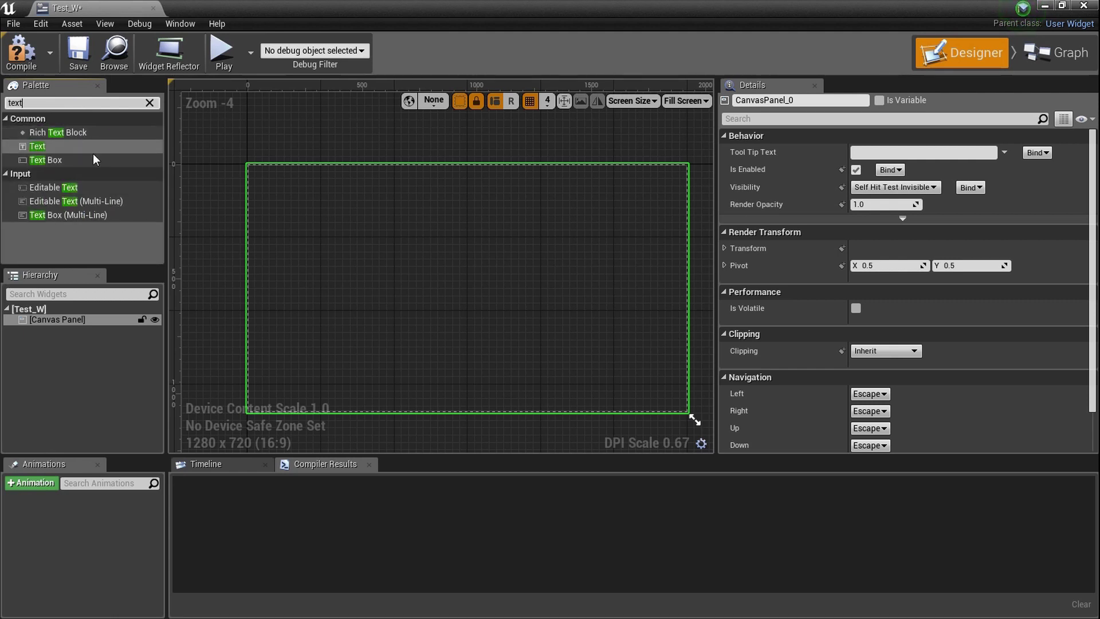
Place a Text widget near the canvas bottom centre at 900, 940, and keep it selected
left_click_drag(79, 150, 283, 184)
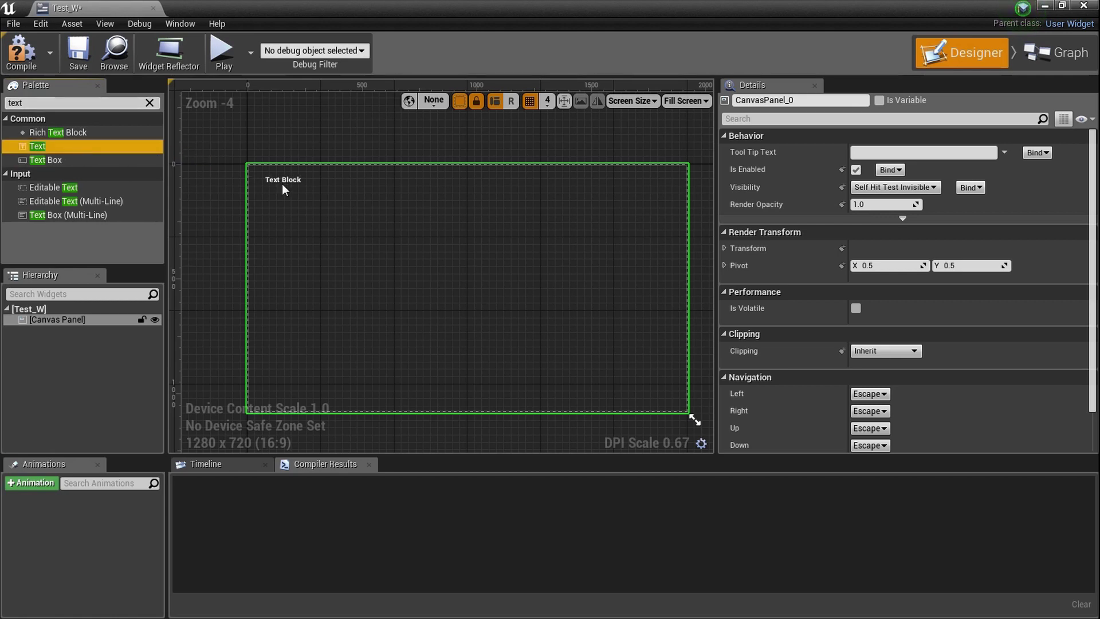
left_click_drag(452, 375, 455, 381)
scroll(437, 297, "up", 6)
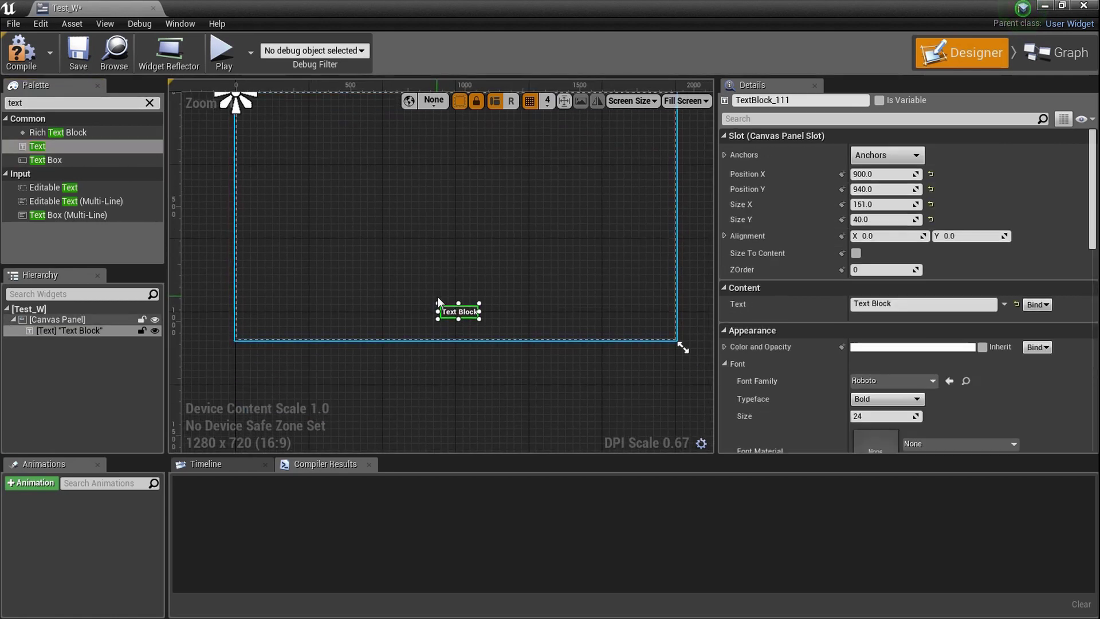
scroll(429, 260, "down", 9)
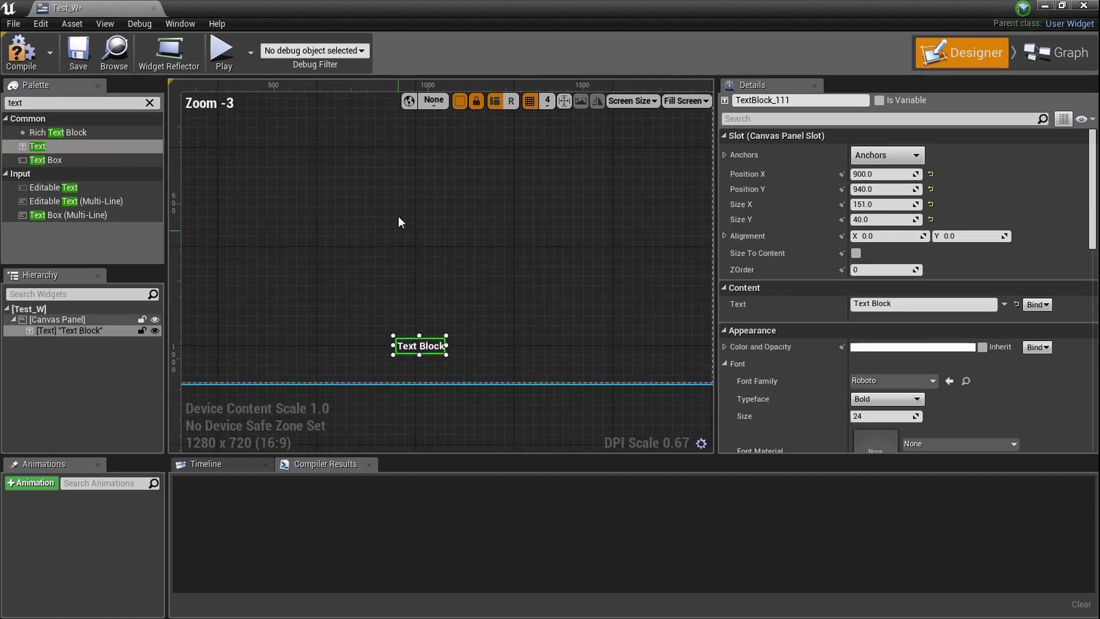
scroll(398, 260, "up", 15)
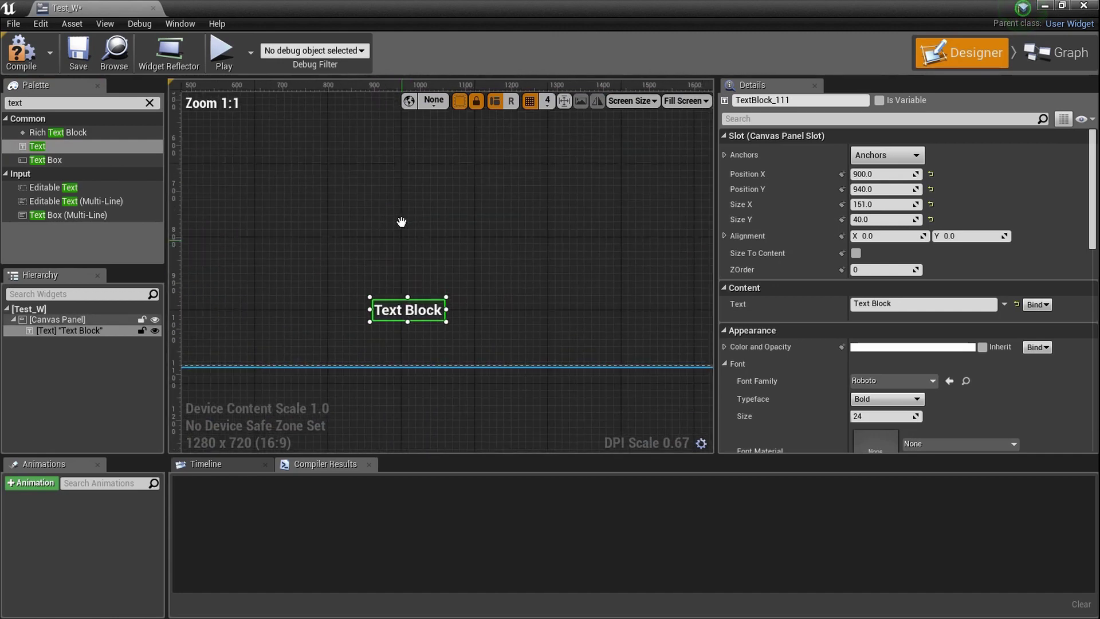
scroll(411, 337, "down", 3)
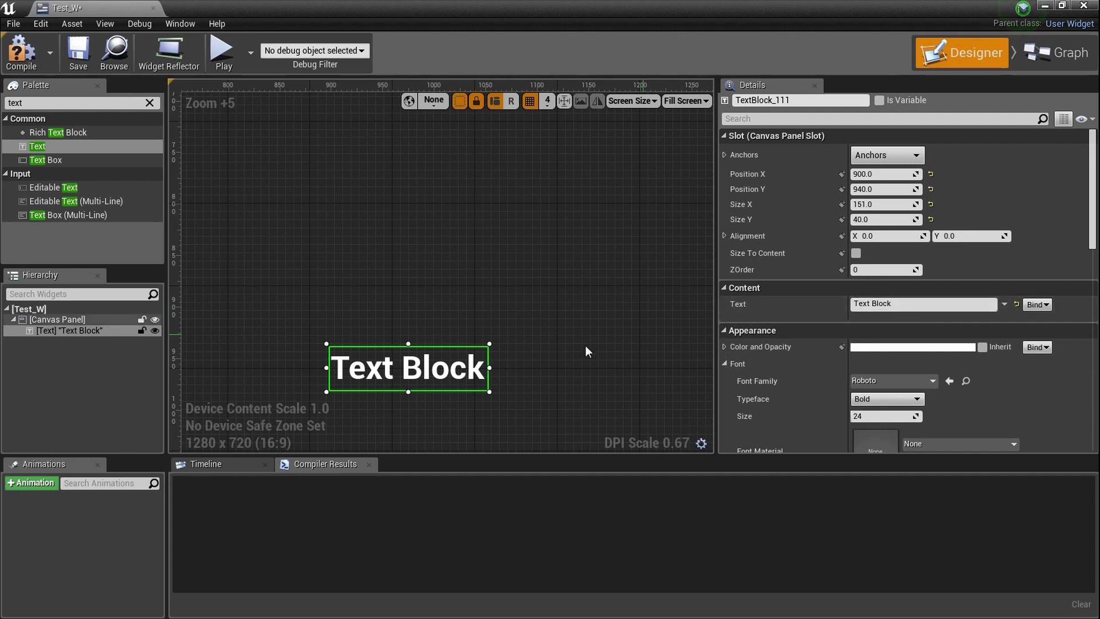
left_click(645, 339)
left_click(85, 343)
left_click(80, 332)
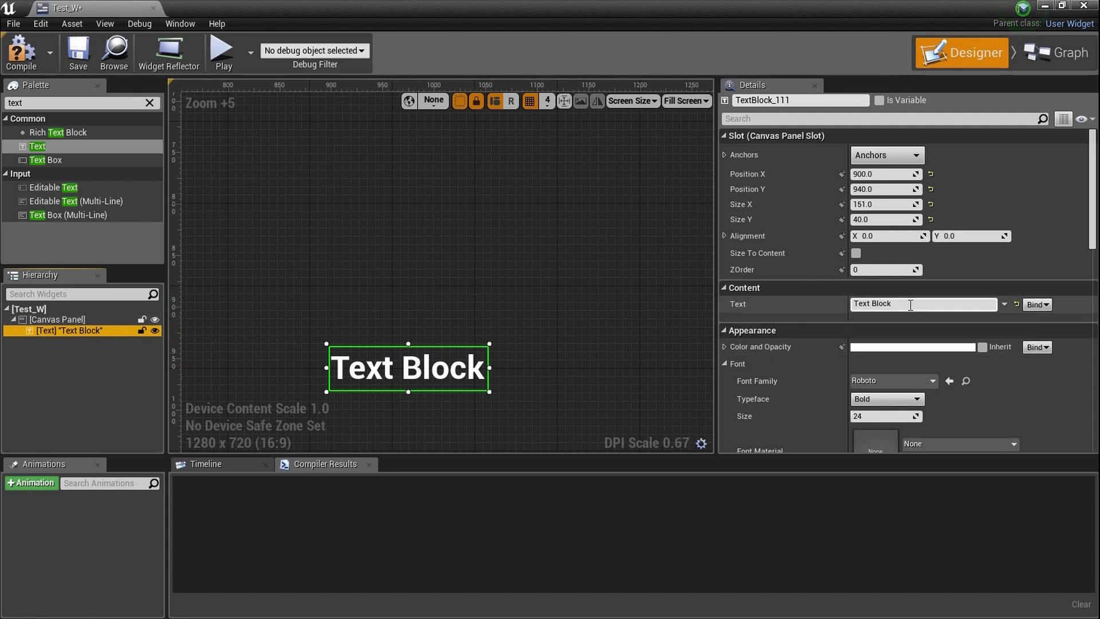
Change the text to 'DP!' and narrow its box to fit
double_click(881, 303)
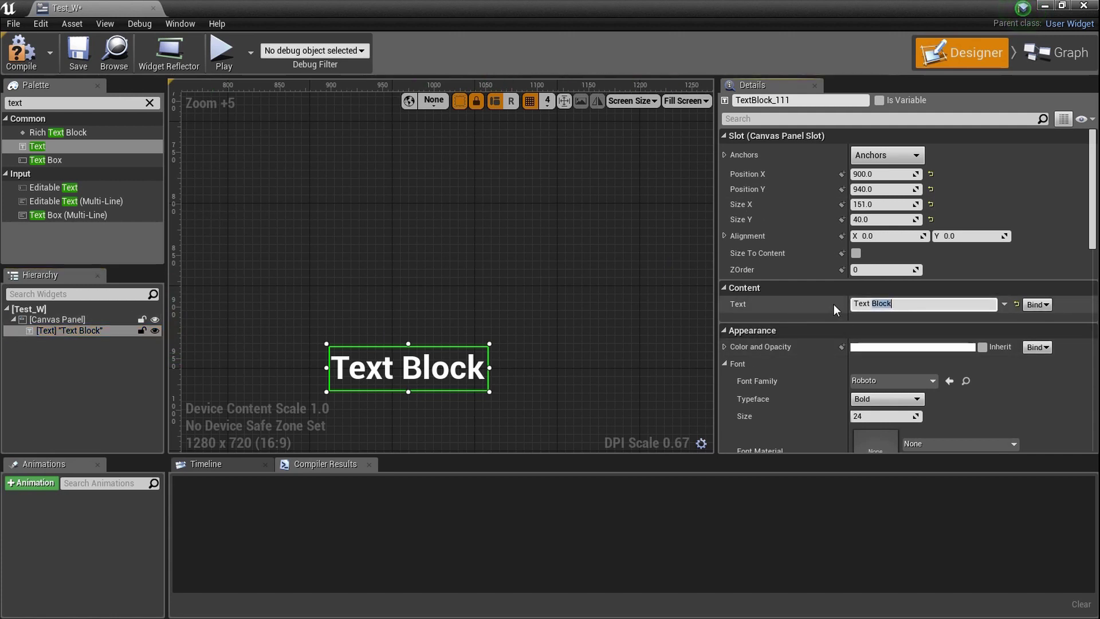
key("BackSpace")
type("DP!")
key("Return")
right_click_drag(494, 262, 521, 241)
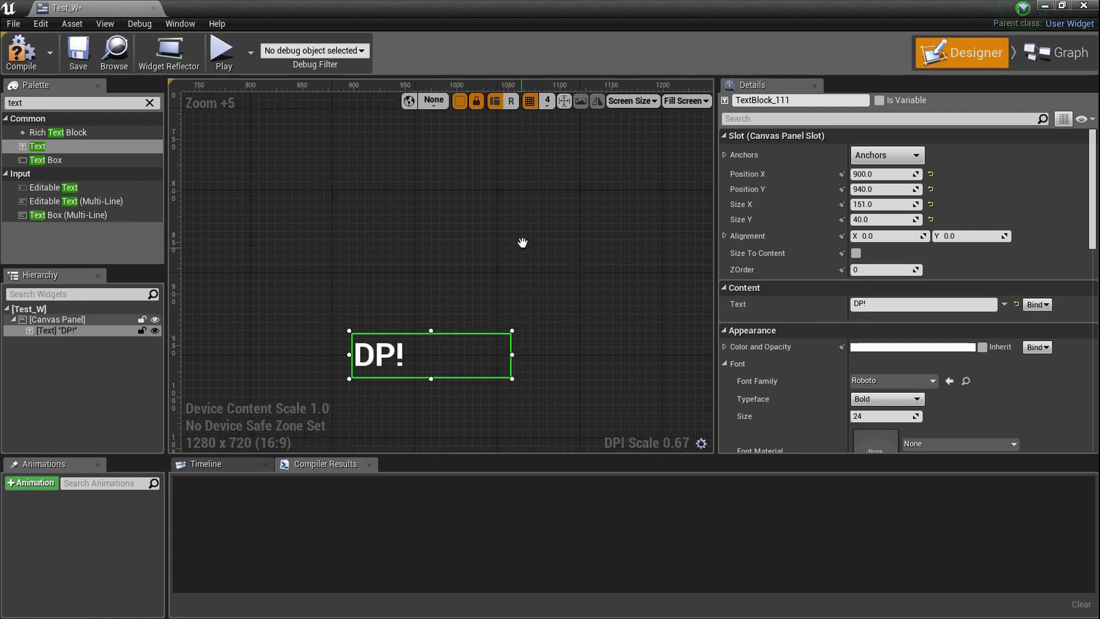
left_click_drag(516, 346, 454, 346)
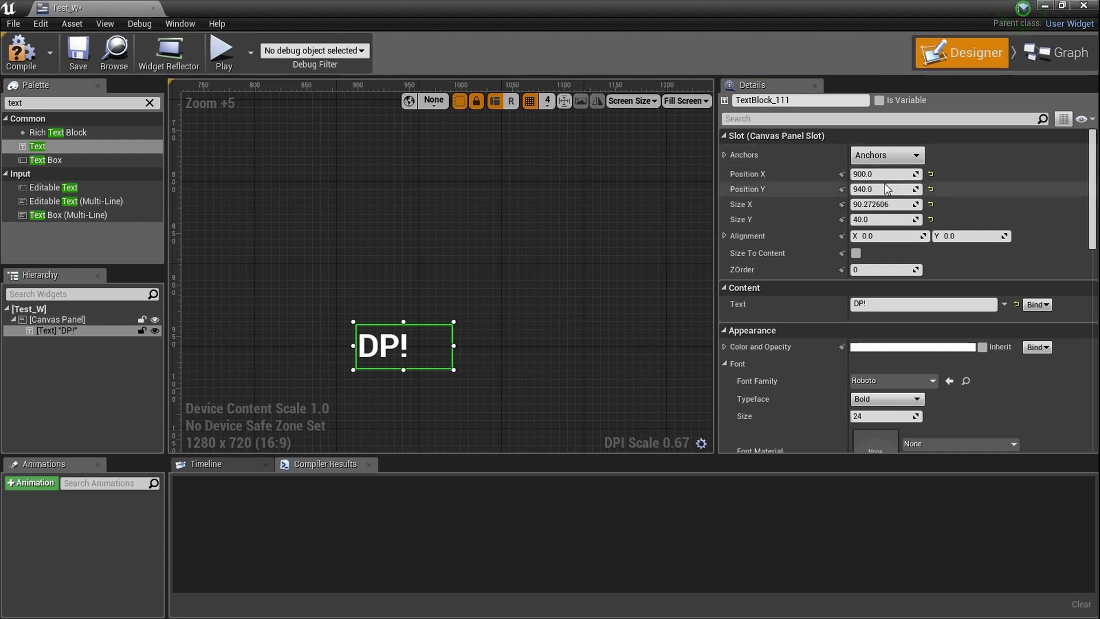
mouse_move(454, 346)
left_mouse_down()
mouse_move(390, 353)
mouse_move(442, 349)
left_mouse_up()
Anchor the DP! text to the bottom-centre preset and centre it in the designer view
scroll(499, 278, "down", 6)
scroll(479, 318, "down", 3)
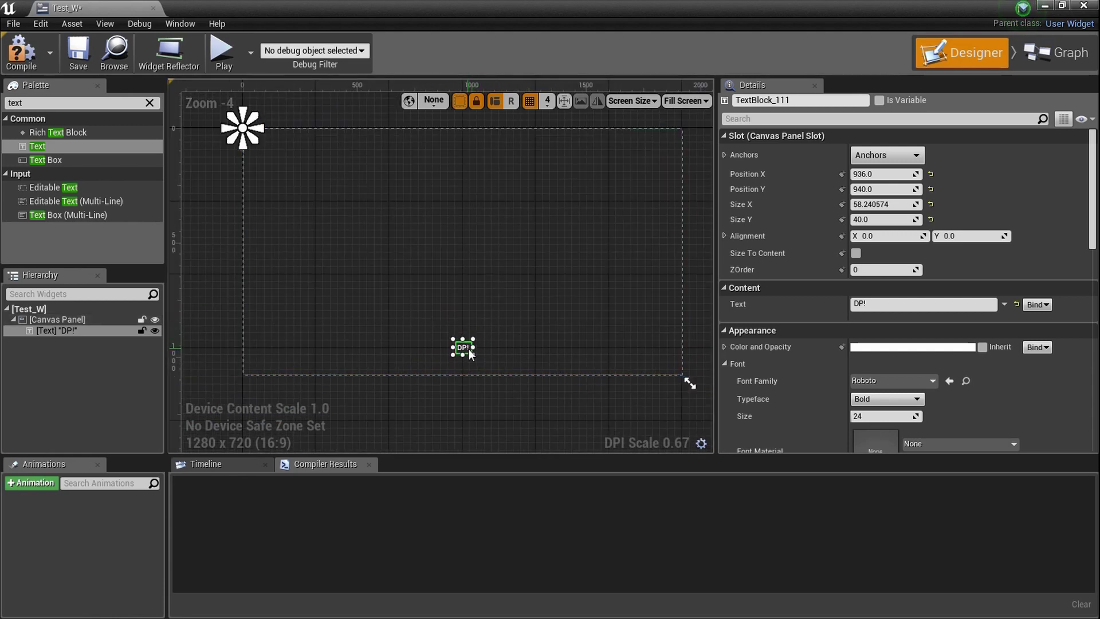
scroll(470, 351, "up", 1)
scroll(469, 341, "down", 2)
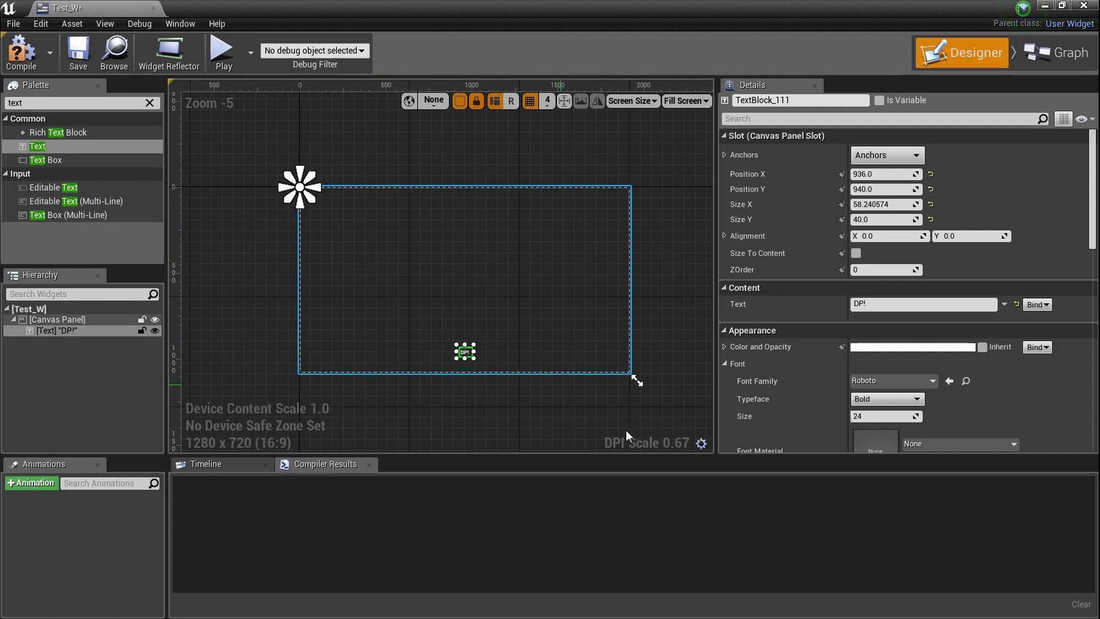
scroll(469, 355, "up", 2)
scroll(470, 355, "down", 1)
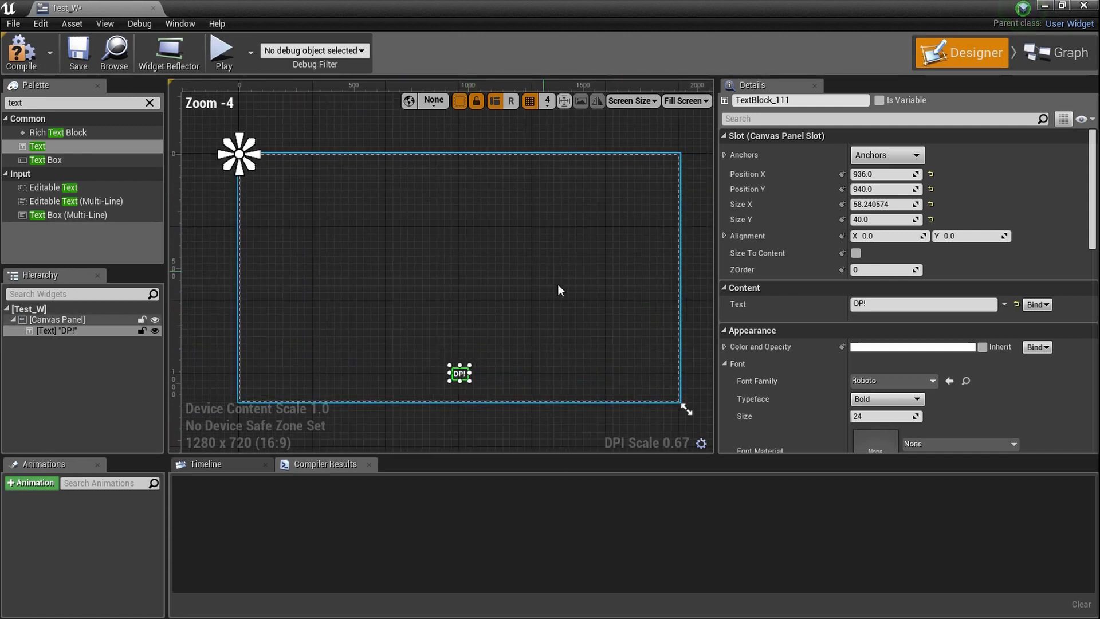
left_click(873, 160)
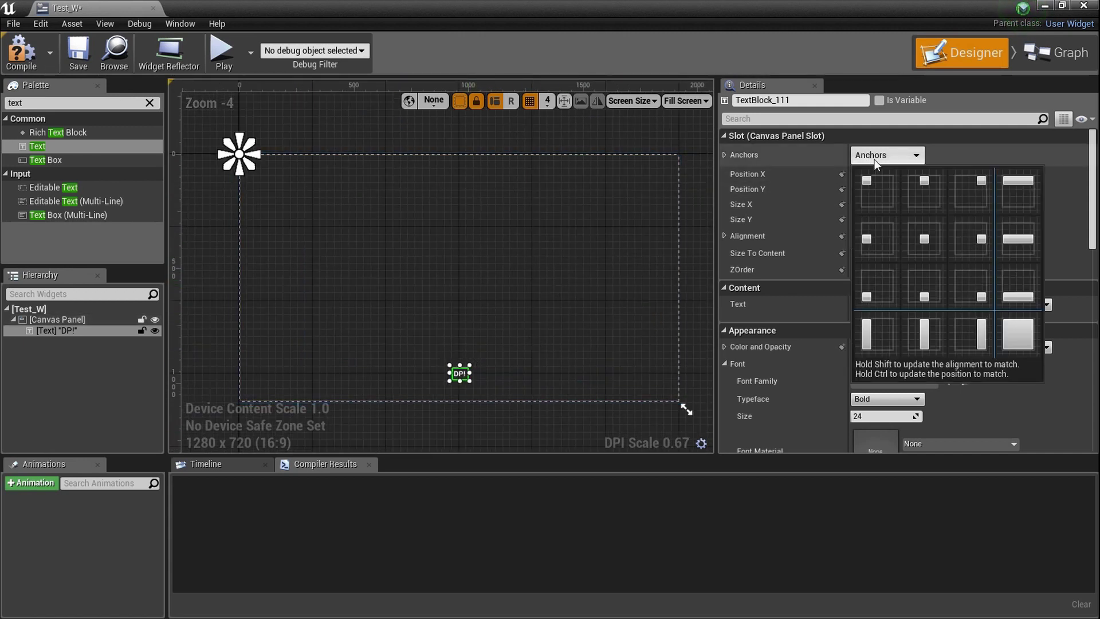
left_click(924, 292)
scroll(502, 301, "up", 9)
right_click_drag(455, 303, 437, 294)
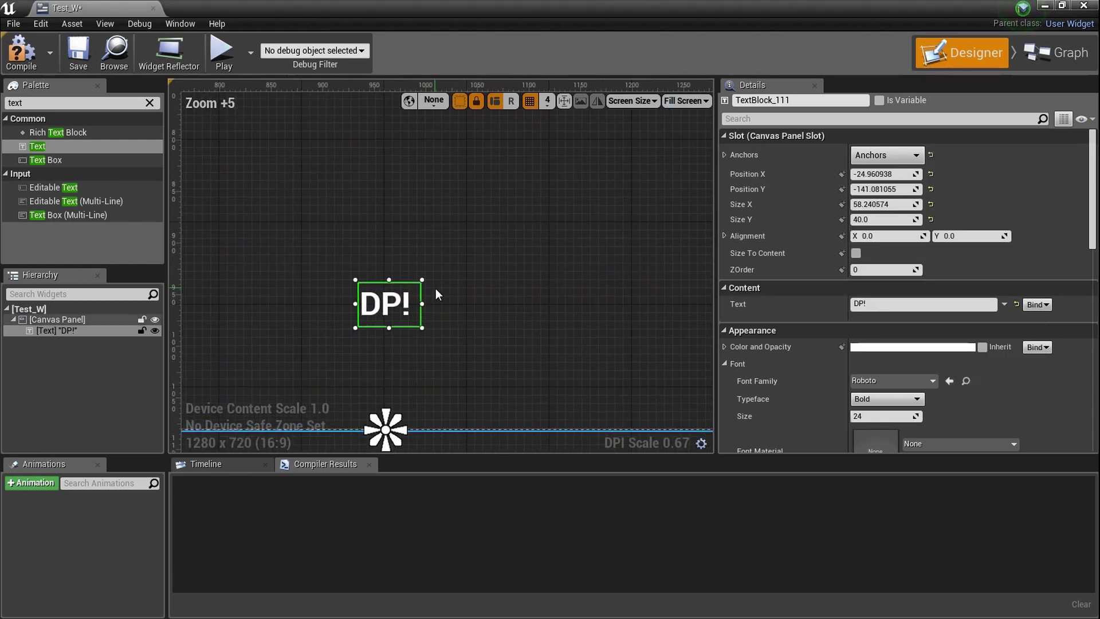
scroll(356, 225, "up", 3)
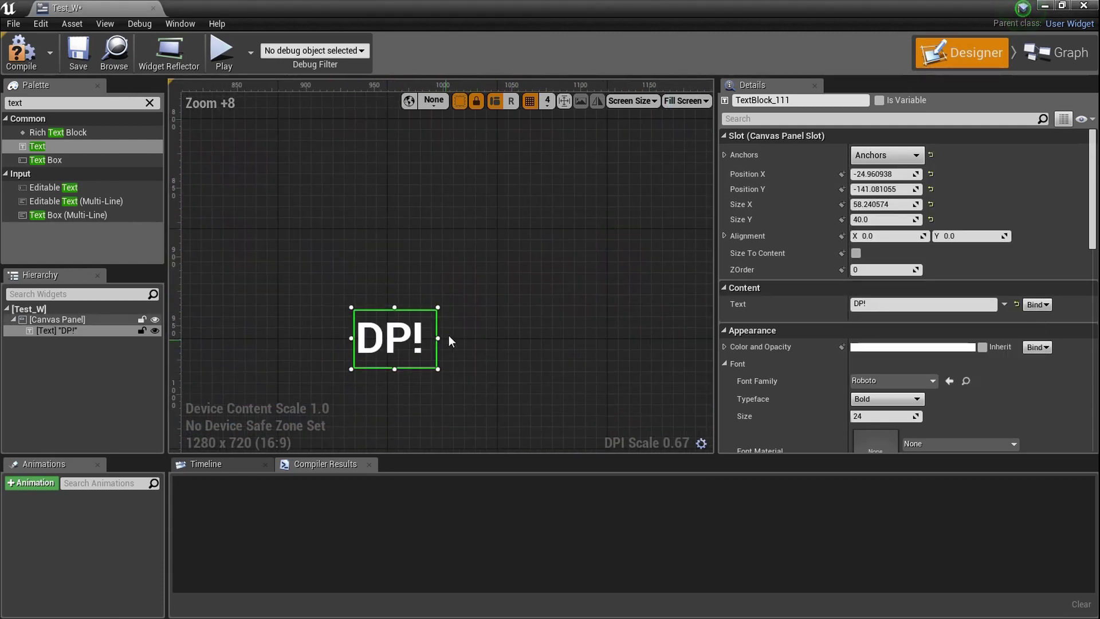
right_click_drag(446, 346, 408, 322)
scroll(830, 321, "down", 2)
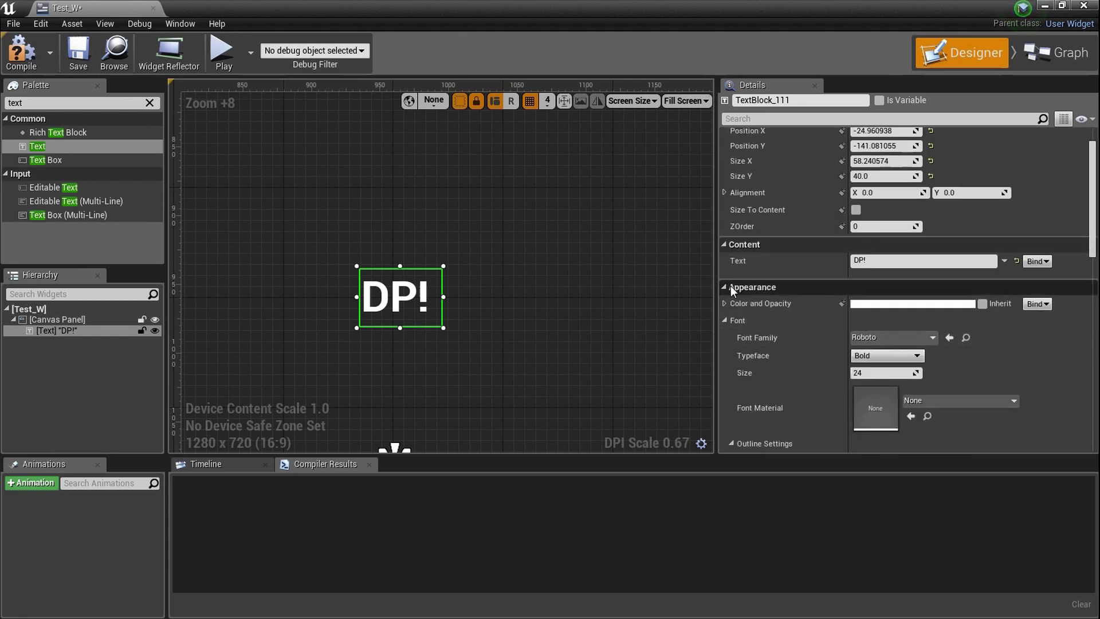
Tint the DP! text lavender in the Color Picker
left_click(903, 304)
left_click(709, 362)
mouse_move(709, 362)
left_mouse_down()
mouse_move(703, 336)
mouse_move(674, 326)
left_mouse_up()
left_click(813, 582)
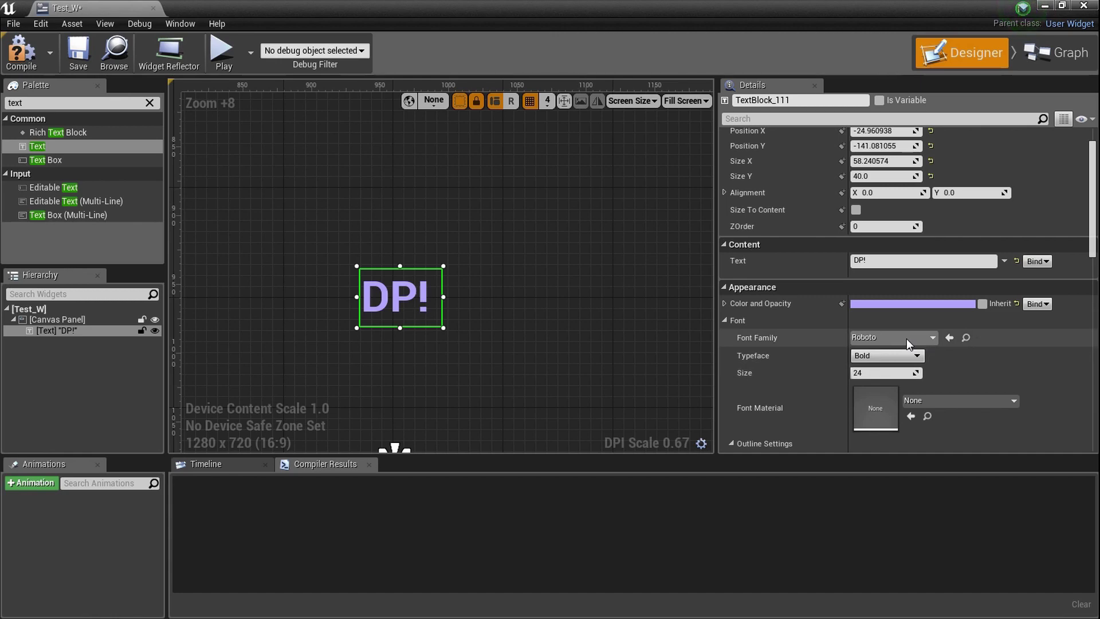
Set the DP! font size to 28
left_click(890, 370)
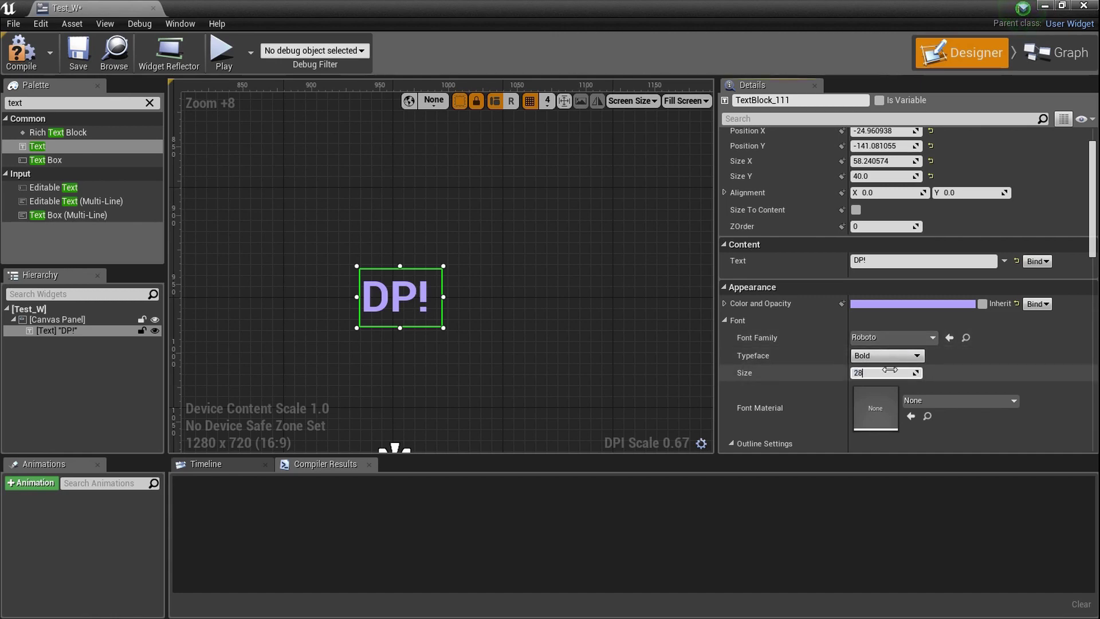
type("28")
key("Return")
scroll(483, 311, "up", 4)
scroll(522, 280, "up", 2)
right_click_drag(532, 274, 590, 189)
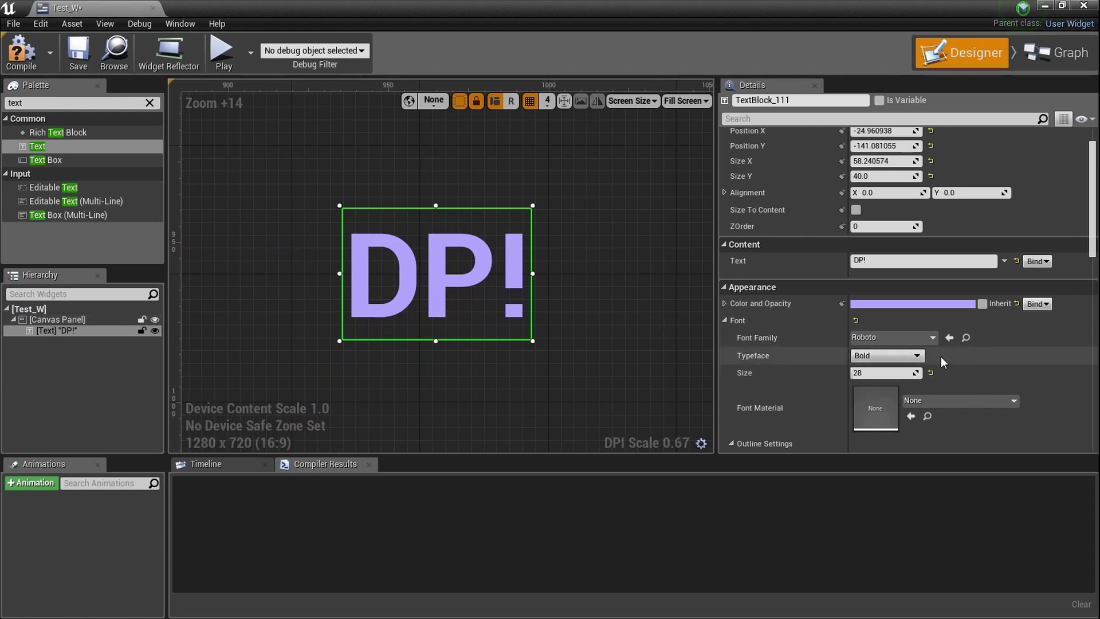
scroll(943, 361, "down", 2)
scroll(911, 365, "down", 3)
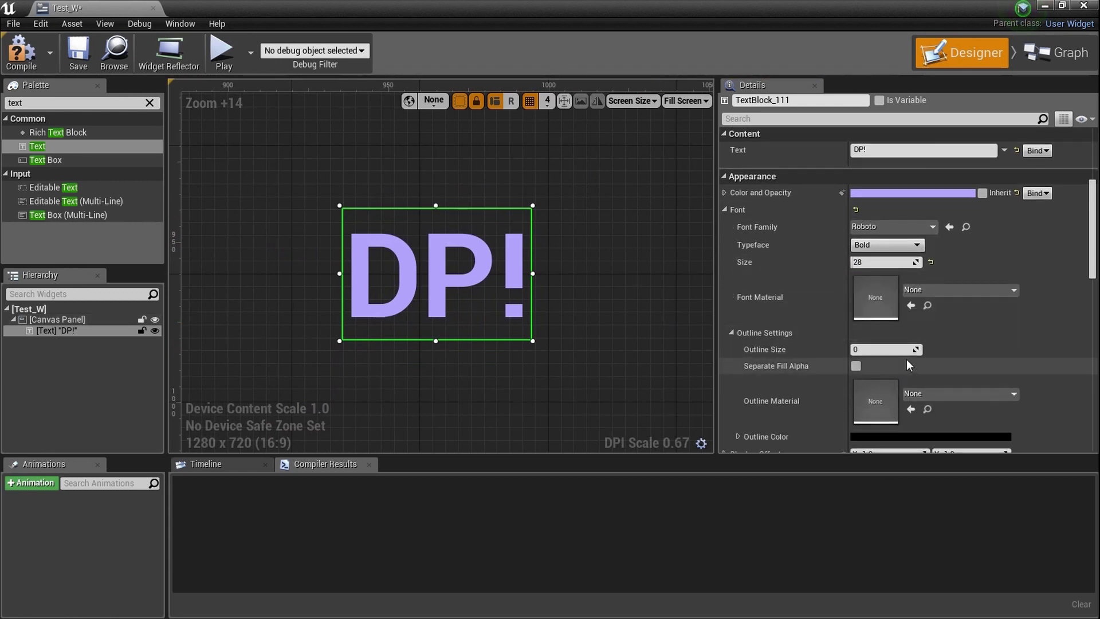
scroll(905, 356, "down", 1)
scroll(904, 344, "up", 1)
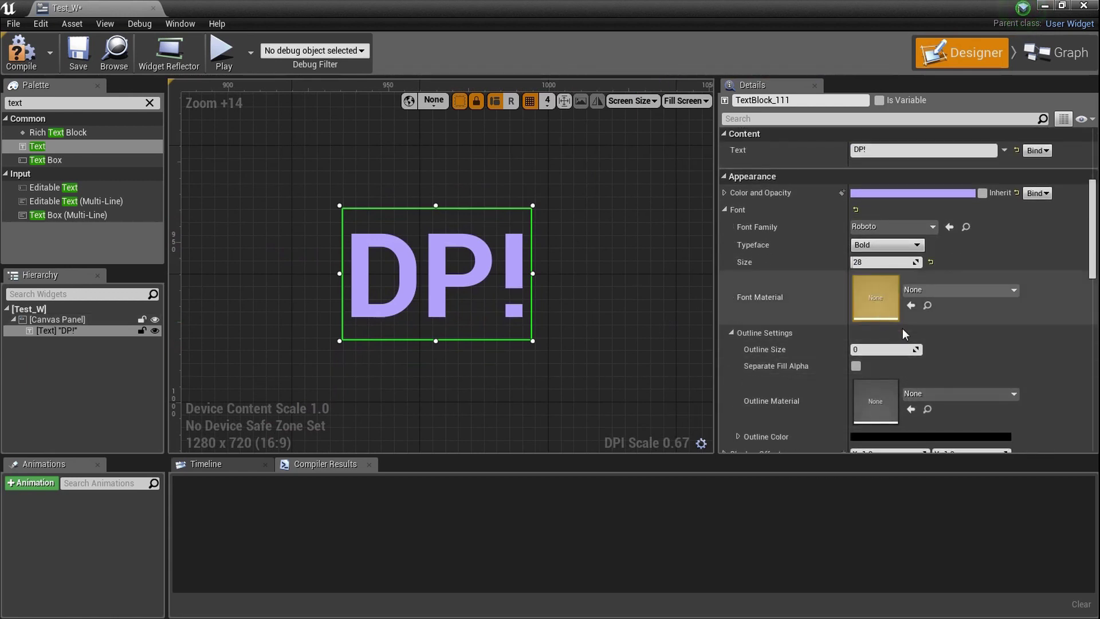
Try outline sizes of 12, 4, 55, 1 and 2 on the DP! text
left_click(886, 350)
type("12")
key("Return")
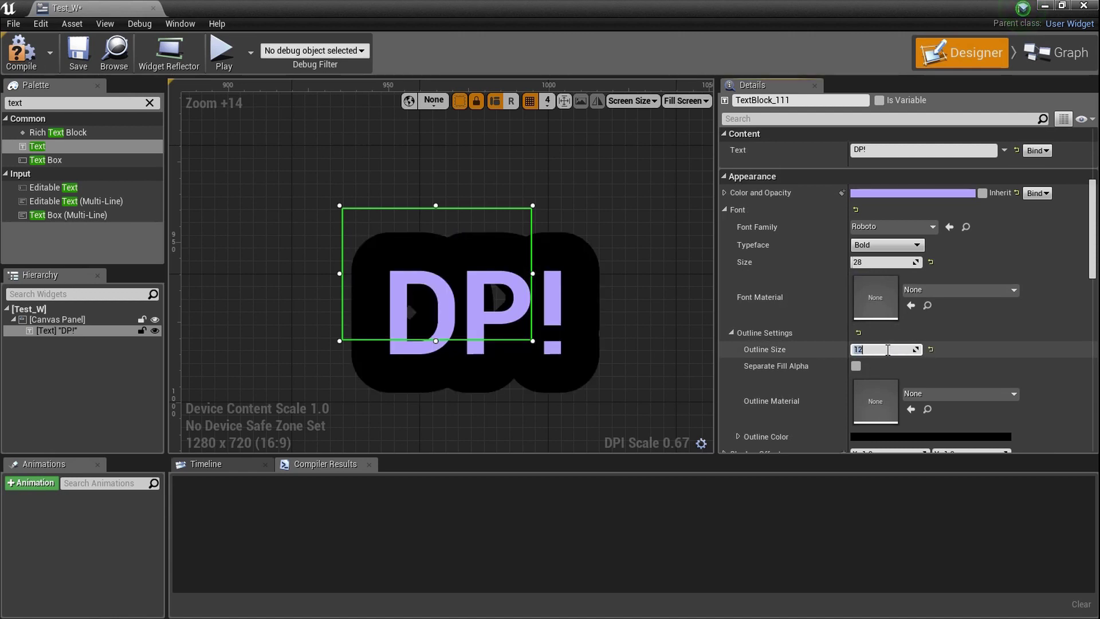
type("1")
type("2")
key("Return")
type("4")
key("Return")
type("55")
key("Return")
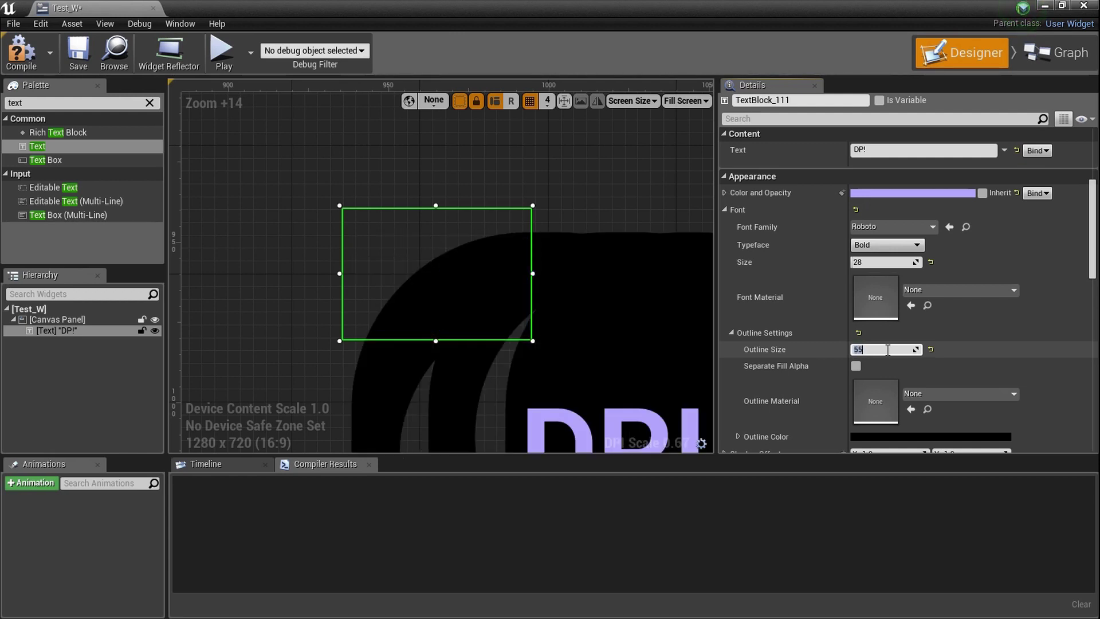
type("1")
key("Return")
type("2")
key("Return")
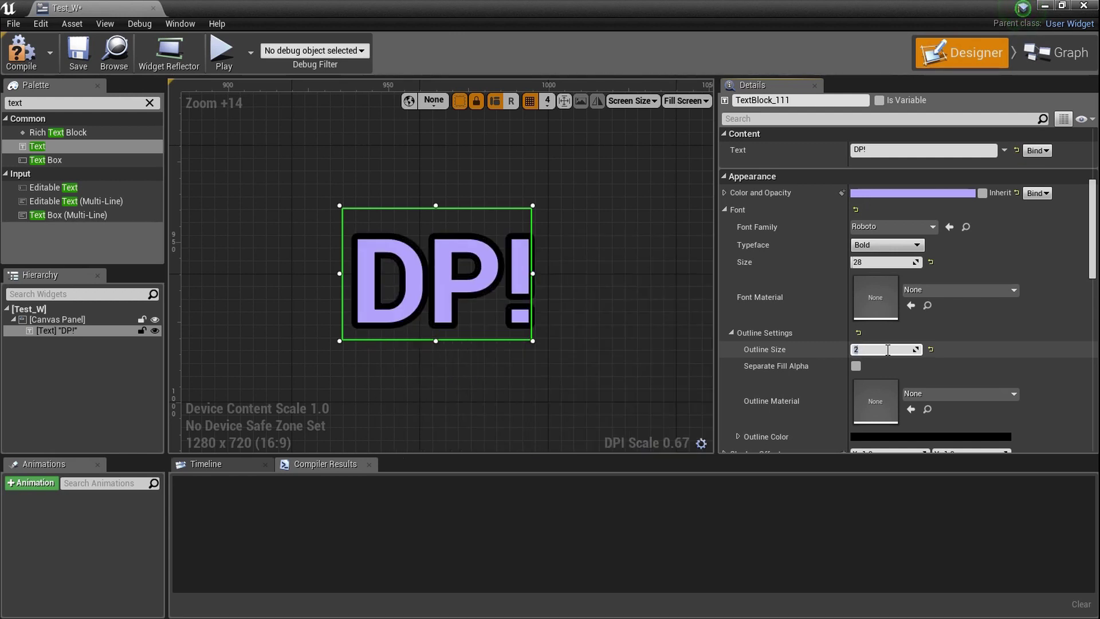
Widen the DP! text box slightly and set the outline size back to 0
left_click_drag(533, 273, 549, 277)
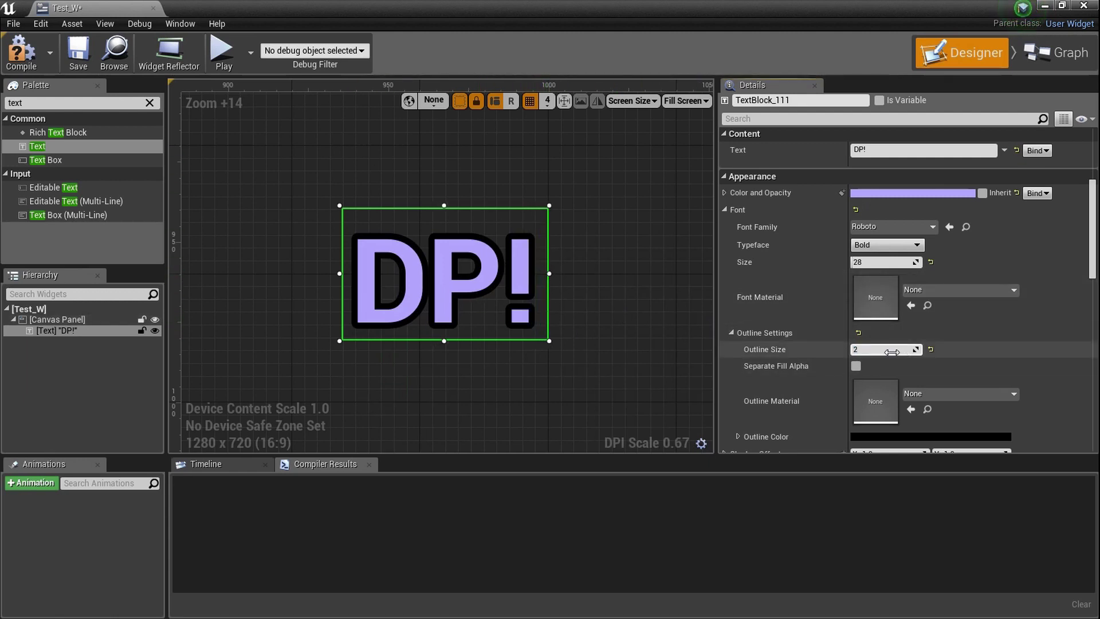
type("0")
key("Return")
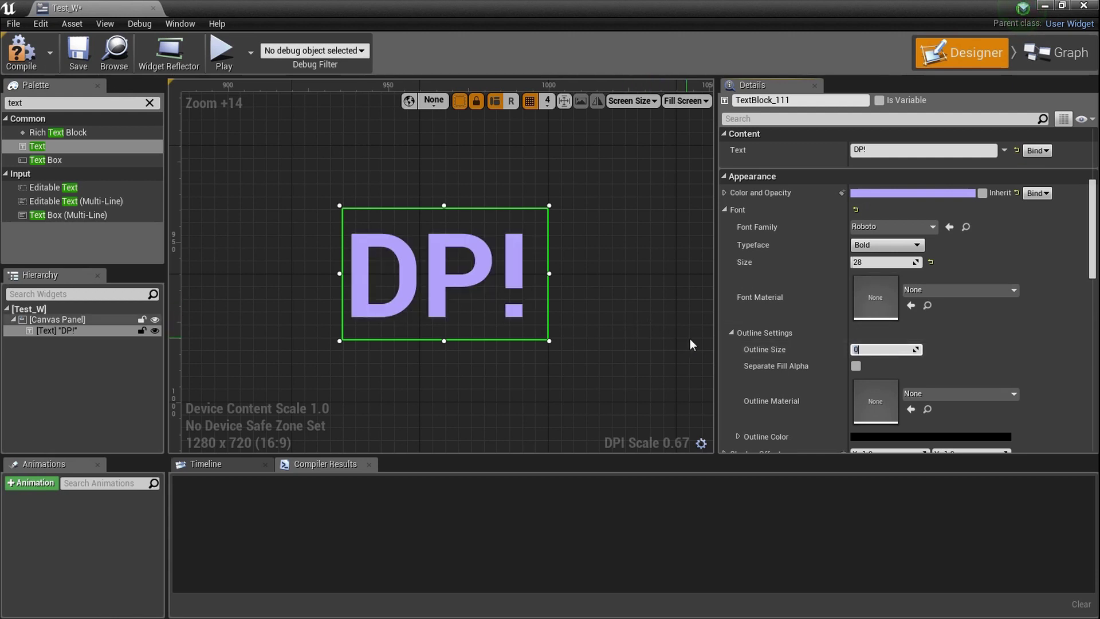
scroll(854, 307, "down", 4)
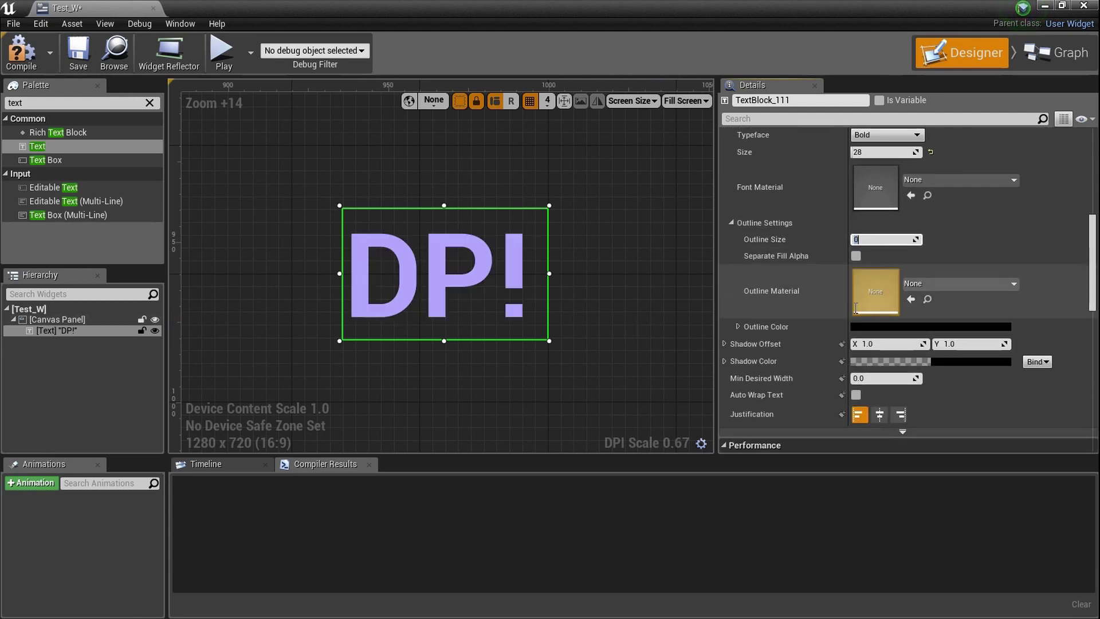
Set the shadow colour to a deep blue at 0.5 alpha
left_click(916, 360)
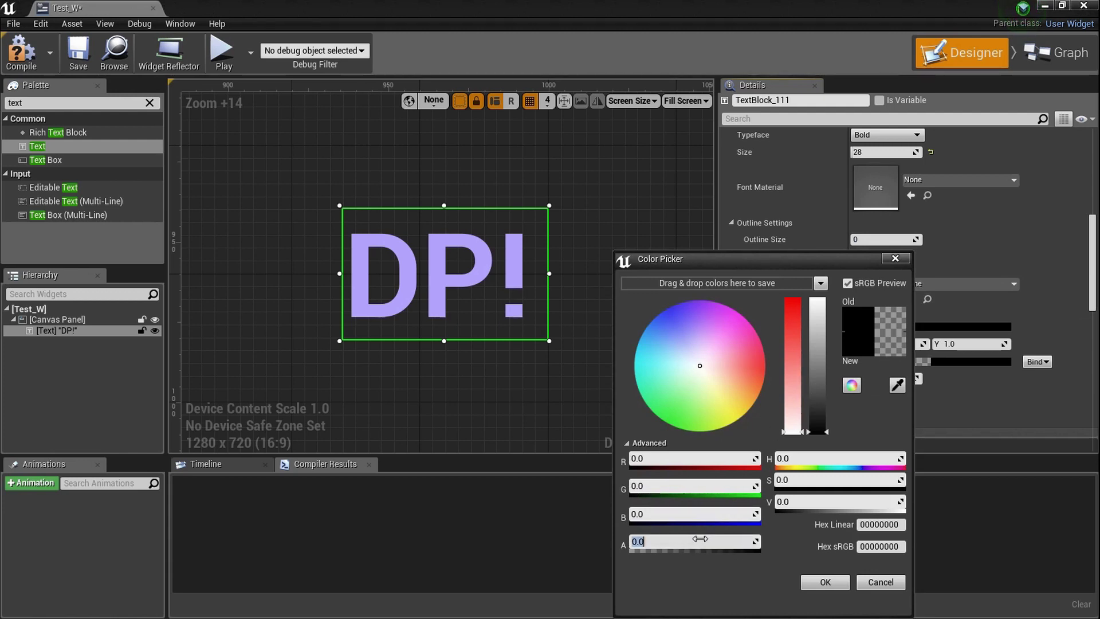
key("Return")
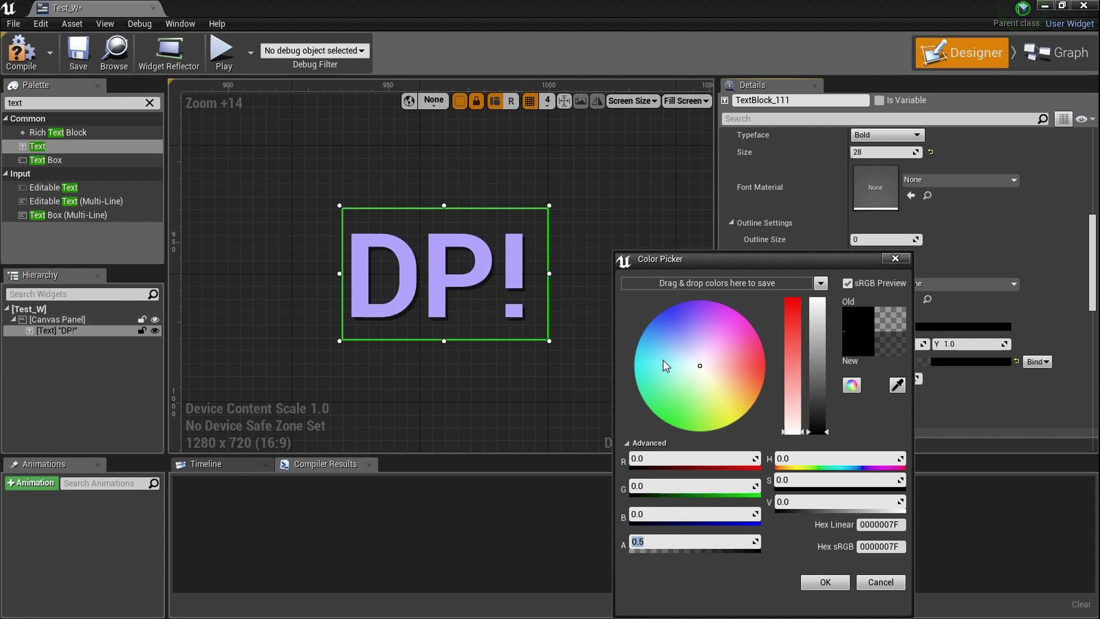
left_click_drag(690, 357, 666, 335)
left_click_drag(817, 427, 819, 291)
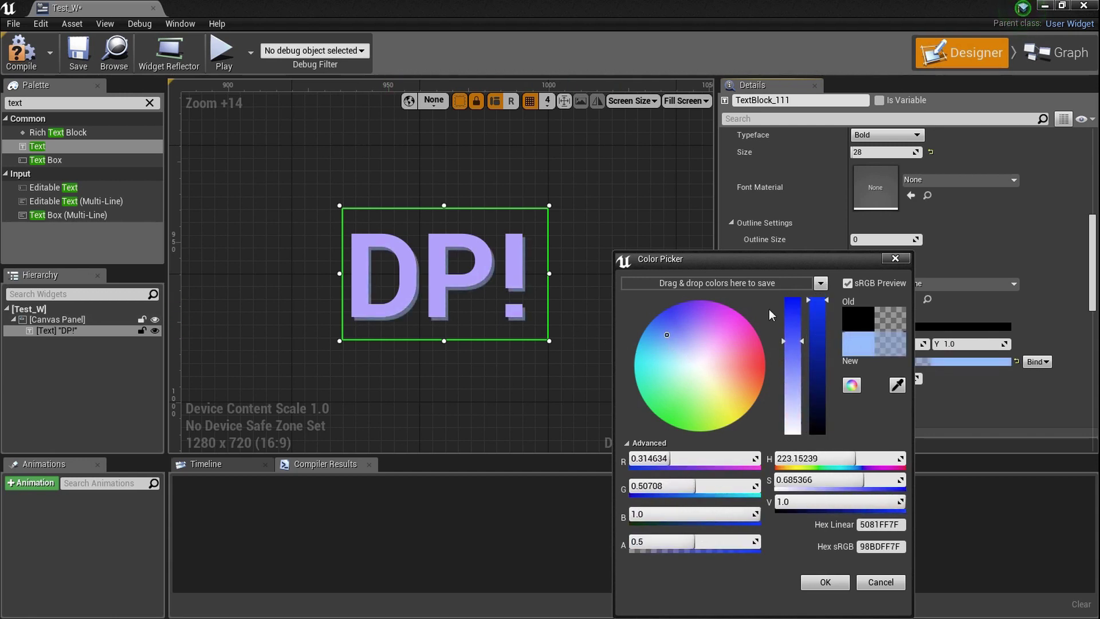
left_click_drag(797, 346, 794, 301)
left_click_drag(685, 342, 656, 318)
left_click(816, 340)
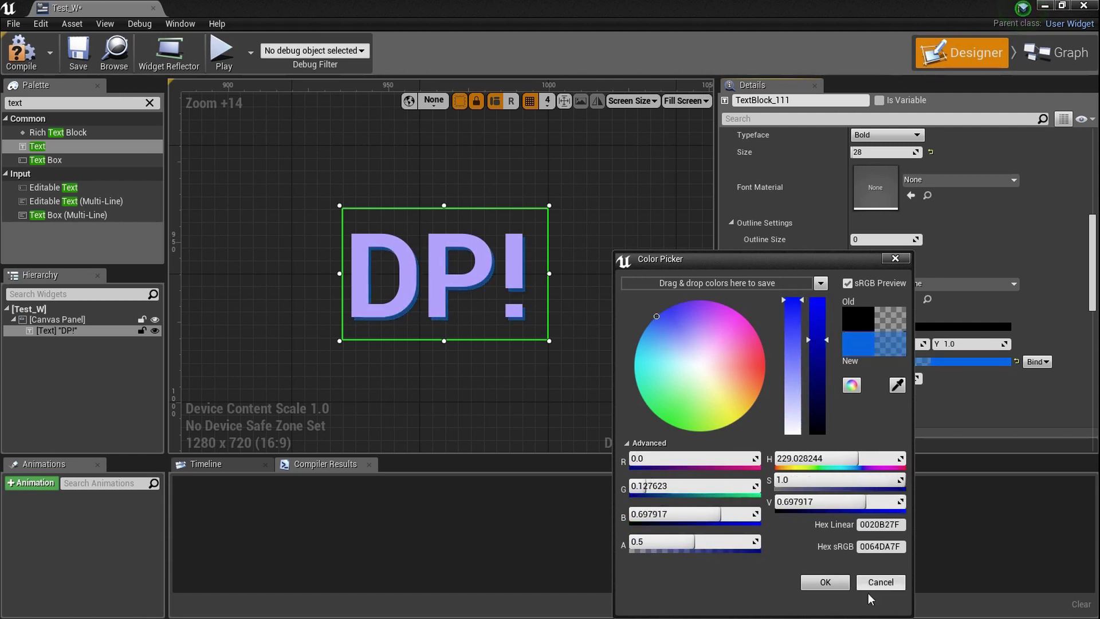
left_click(831, 583)
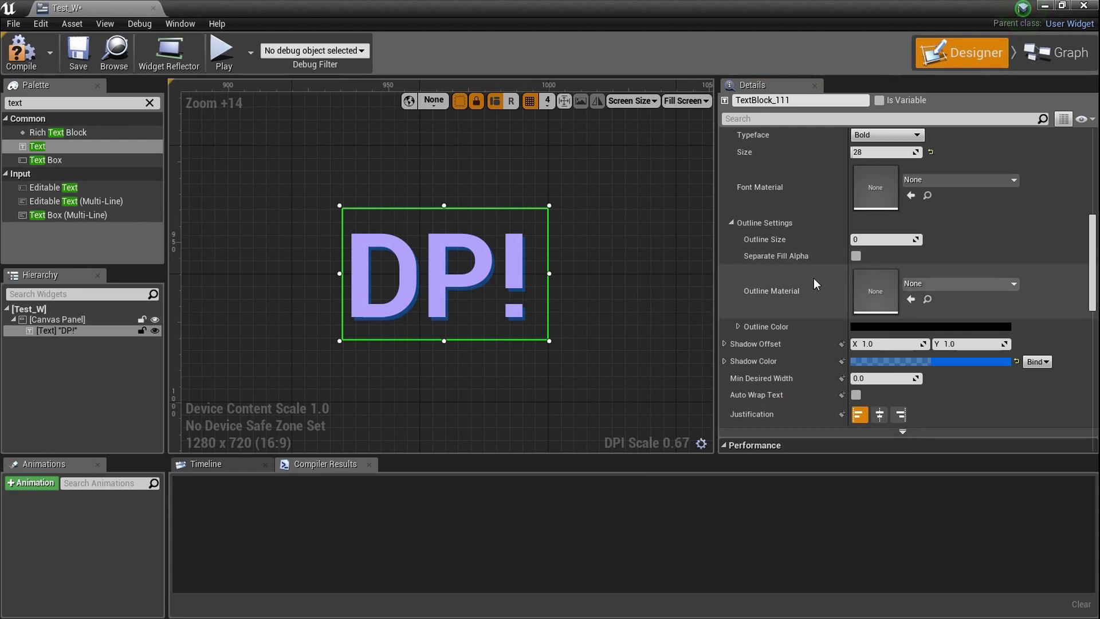
Cycle the justification options ending on left, then begin entering outline size 1
left_click(881, 411)
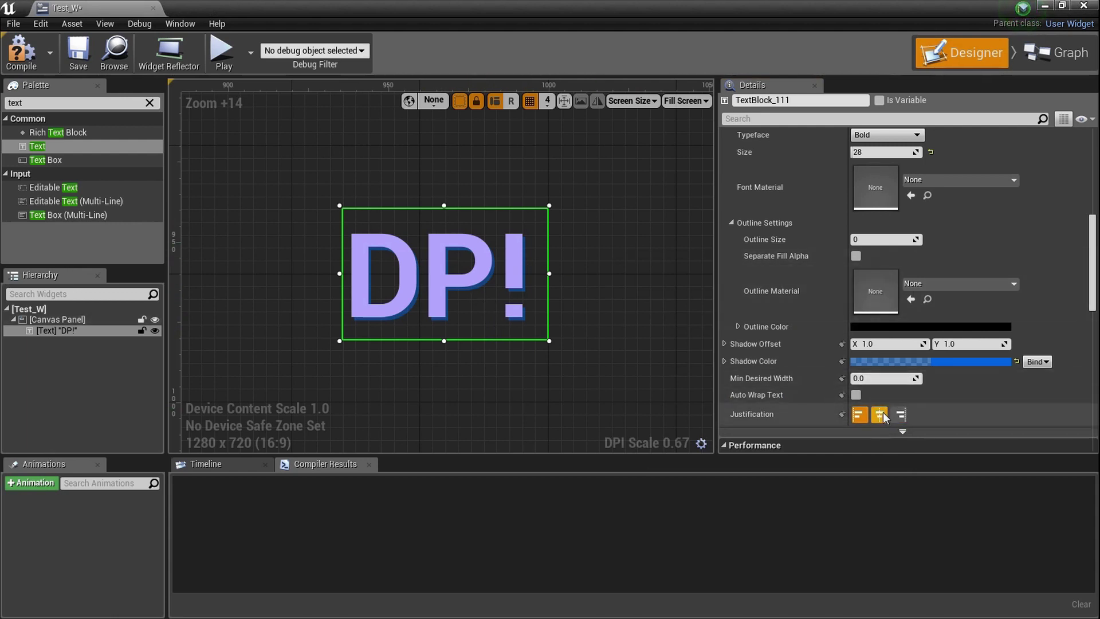
left_click(859, 414)
left_click(879, 419)
left_click(900, 417)
left_click(880, 415)
left_click(859, 414)
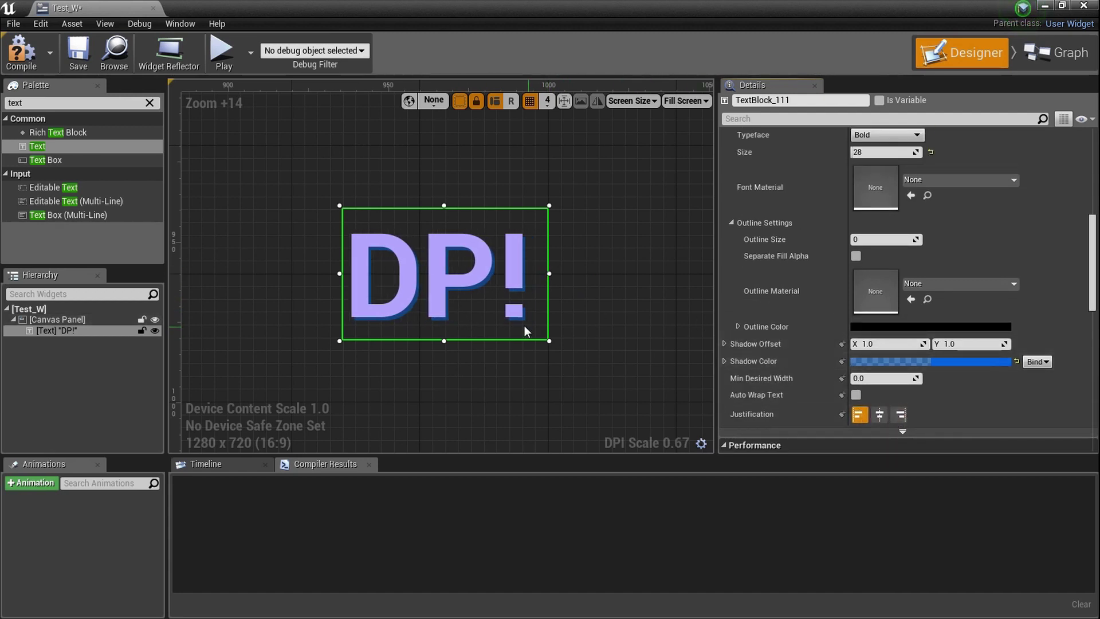
left_click(885, 240)
type("1")
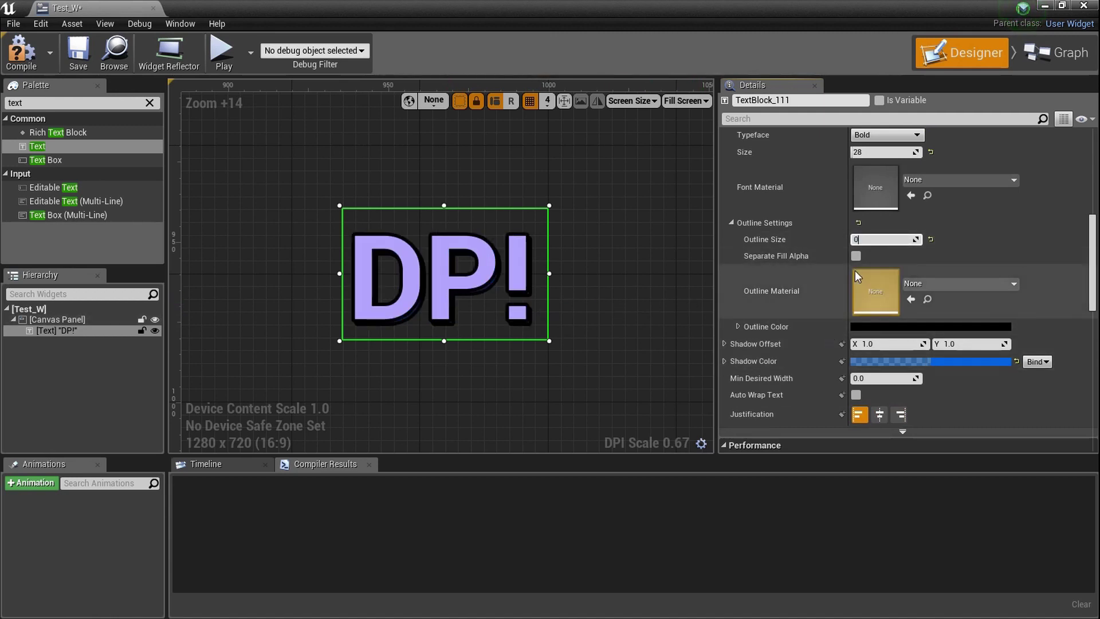
Cancel the outline edit, compile Test_W, and switch to the ThirdPersonExampleMap level
key("Escape")
scroll(573, 298, "down", 5)
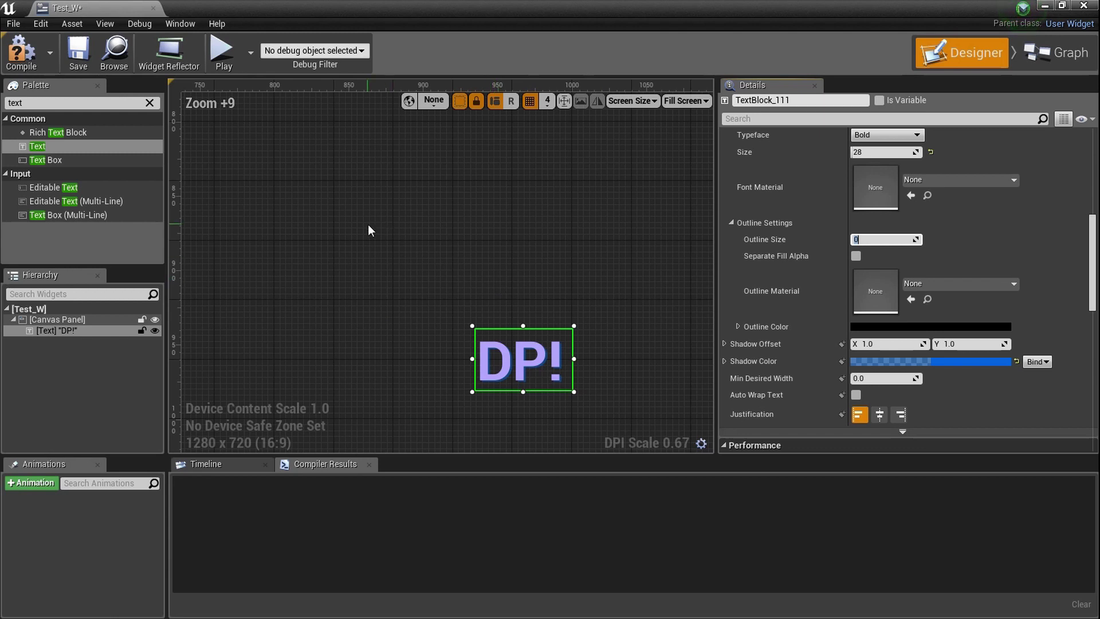
scroll(380, 192, "down", 4)
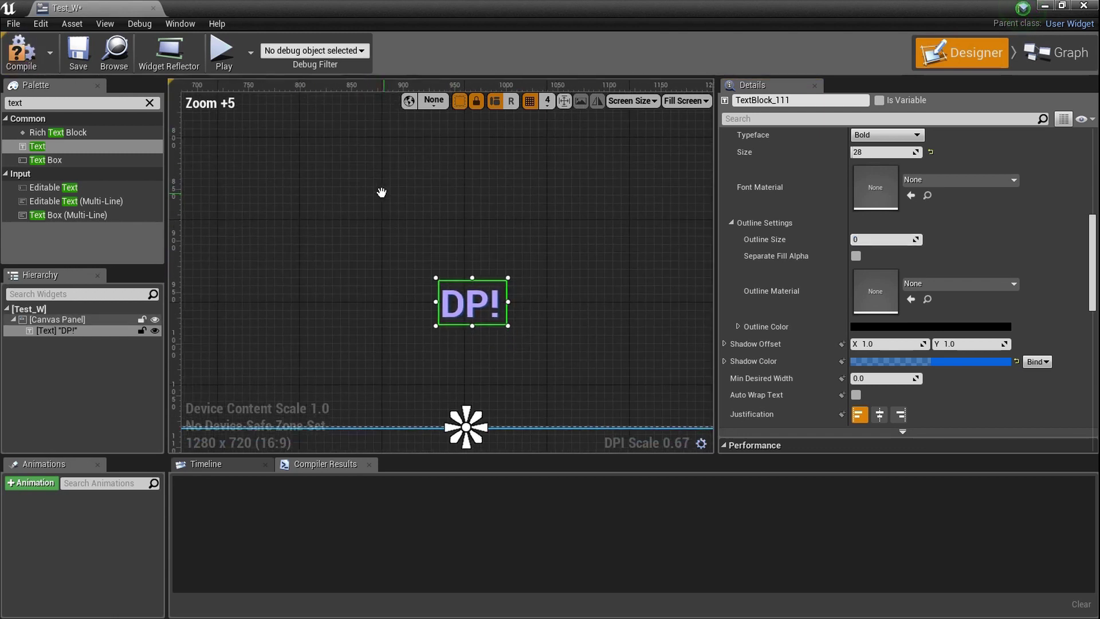
left_click(21, 52)
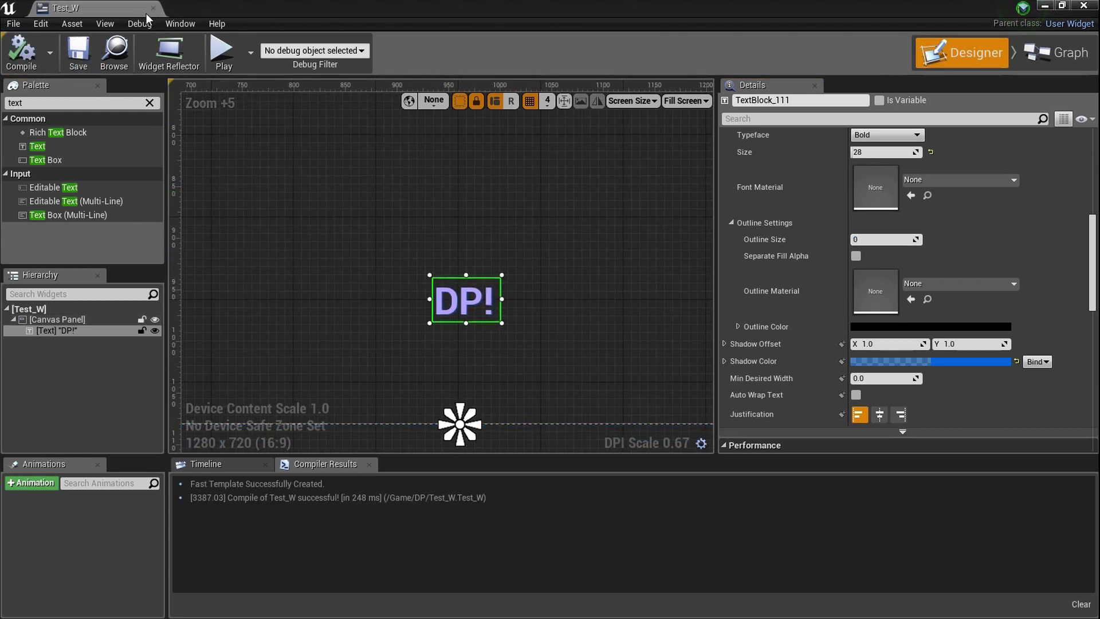
left_click(152, 8)
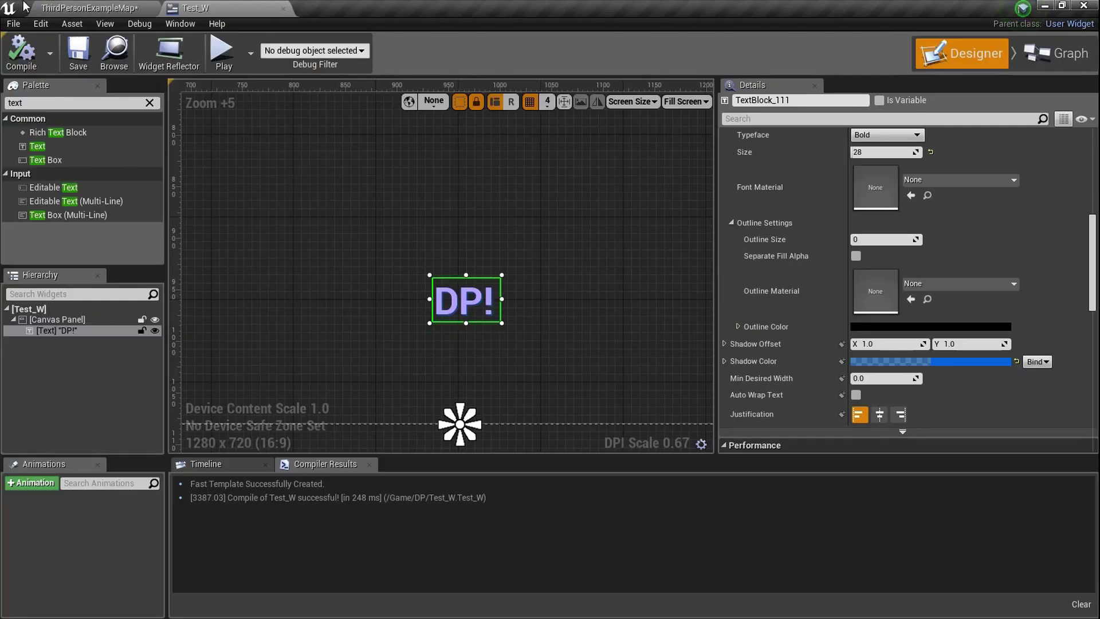
left_click(87, 7)
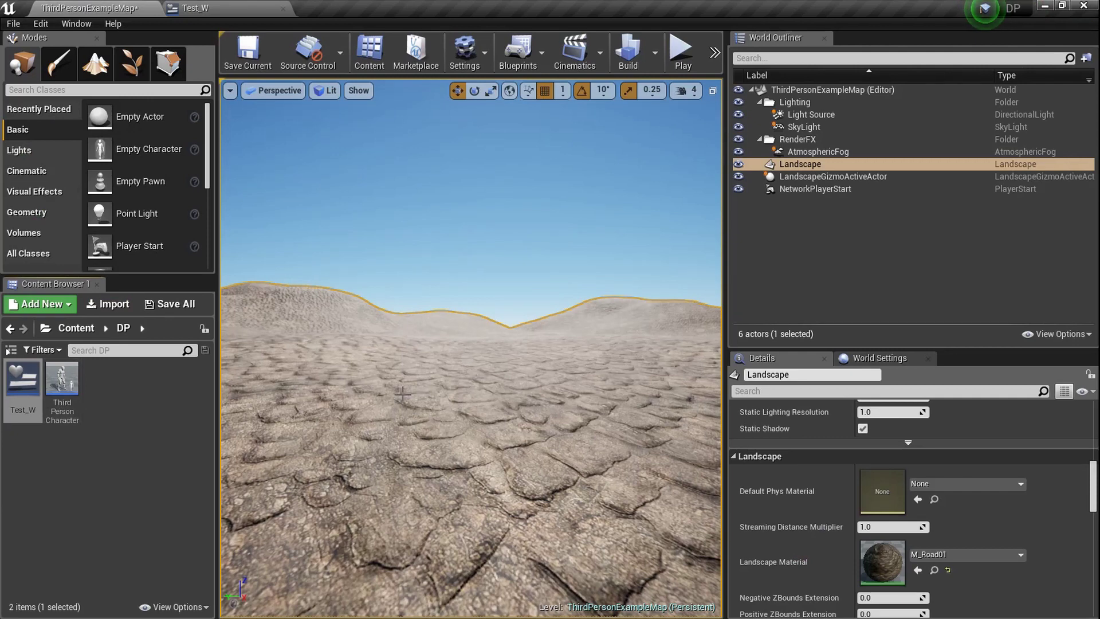
Play-test the level fullscreen, running the character forward, then stop
key("F11")
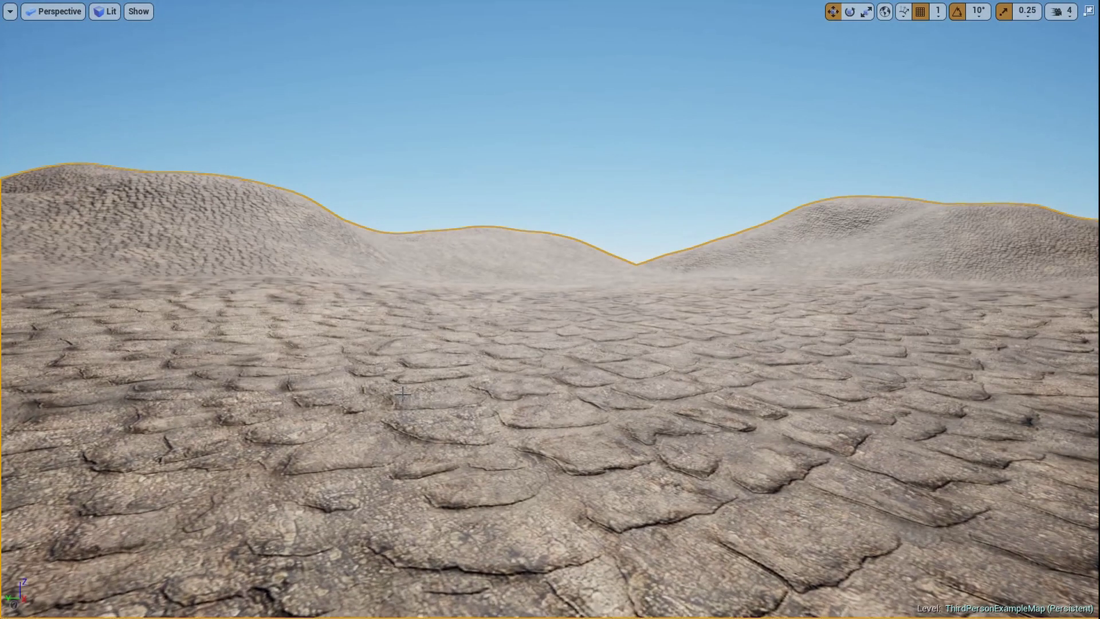
key("alt+p")
key("w")
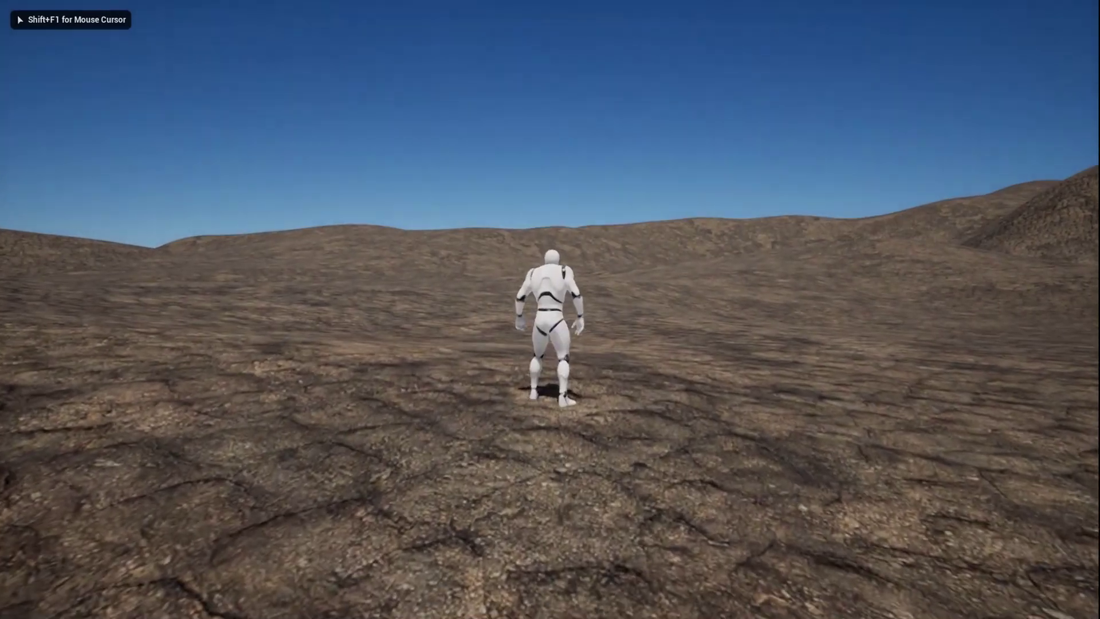
key("Escape")
Open the ThirdPersonCharacter Blueprint on its Event Graph
key("F11")
double_click(81, 396)
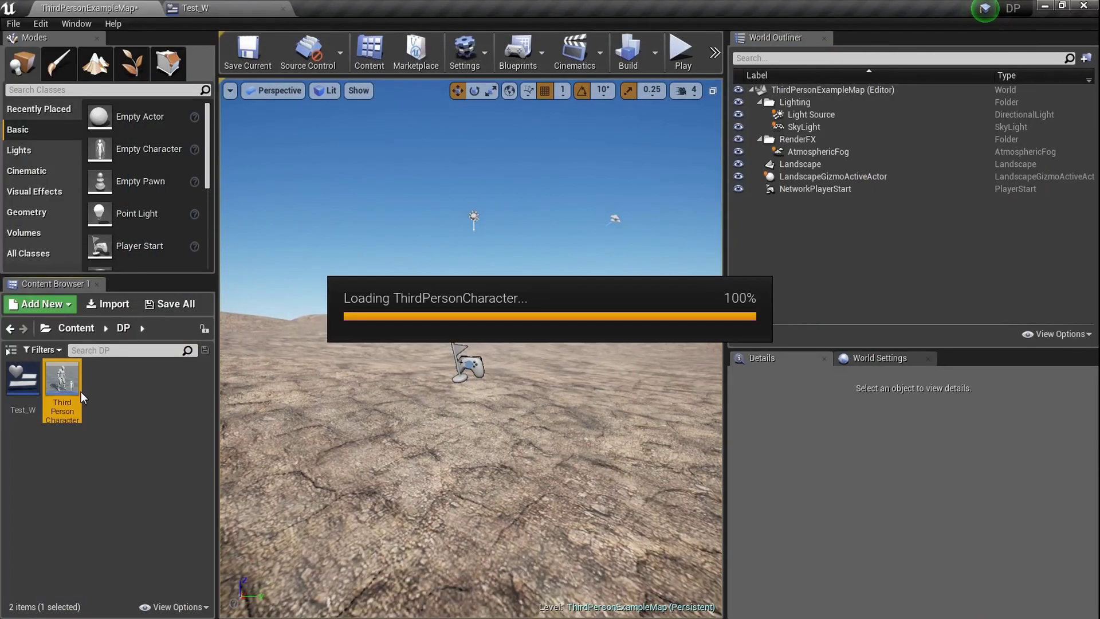
scroll(487, 367, "down", 5)
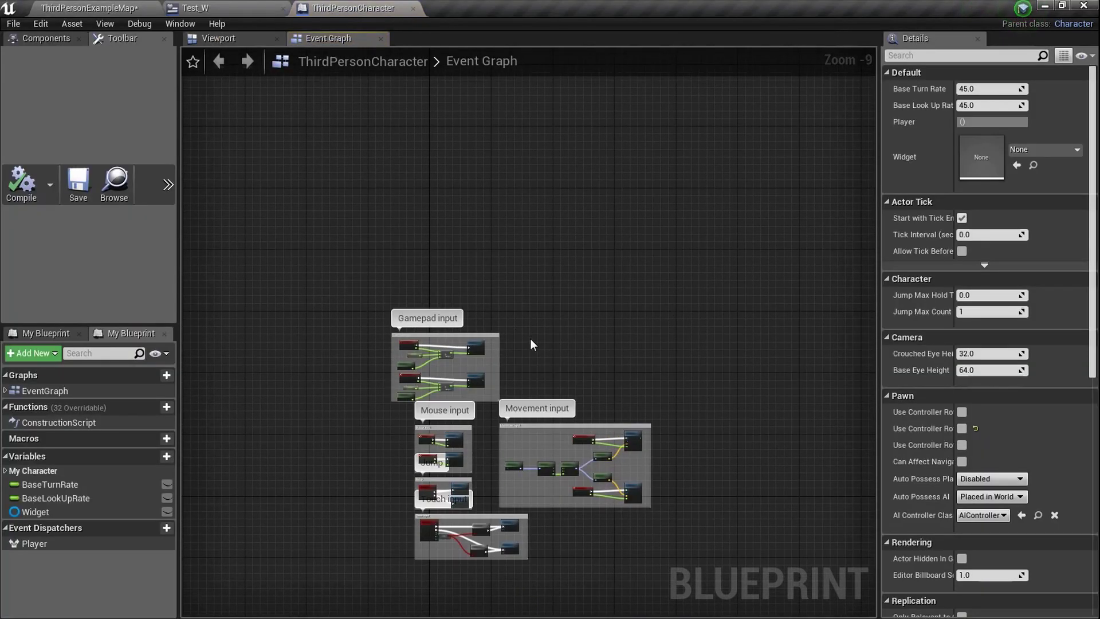
Add an Event BeginPlay node to the Event Graph
scroll(500, 322, "up", 5)
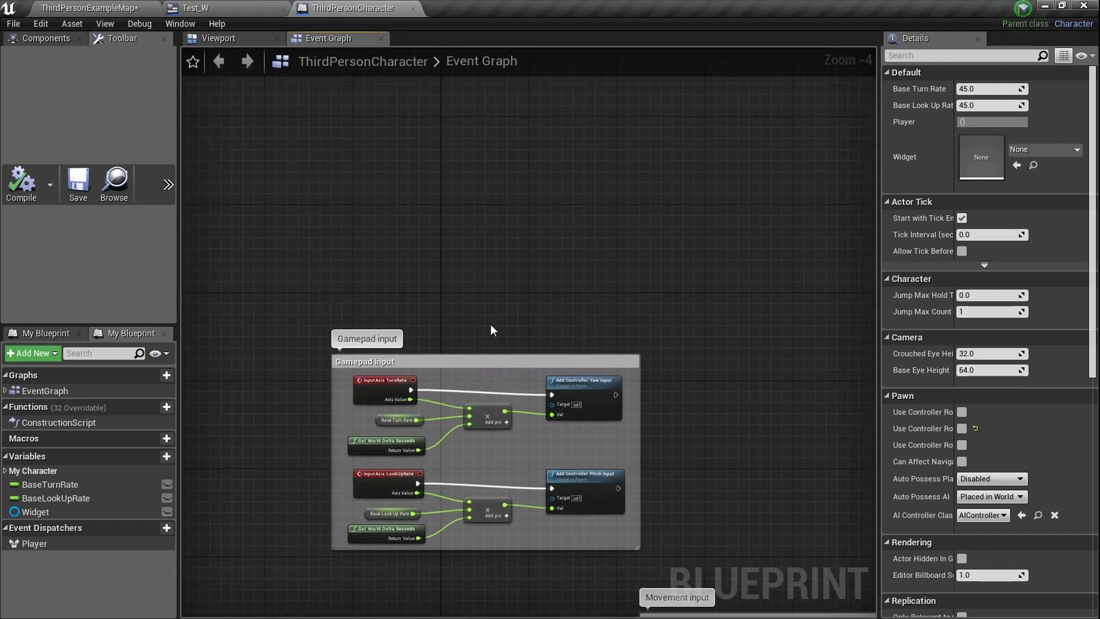
scroll(411, 298, "up", 4)
right_click(412, 298)
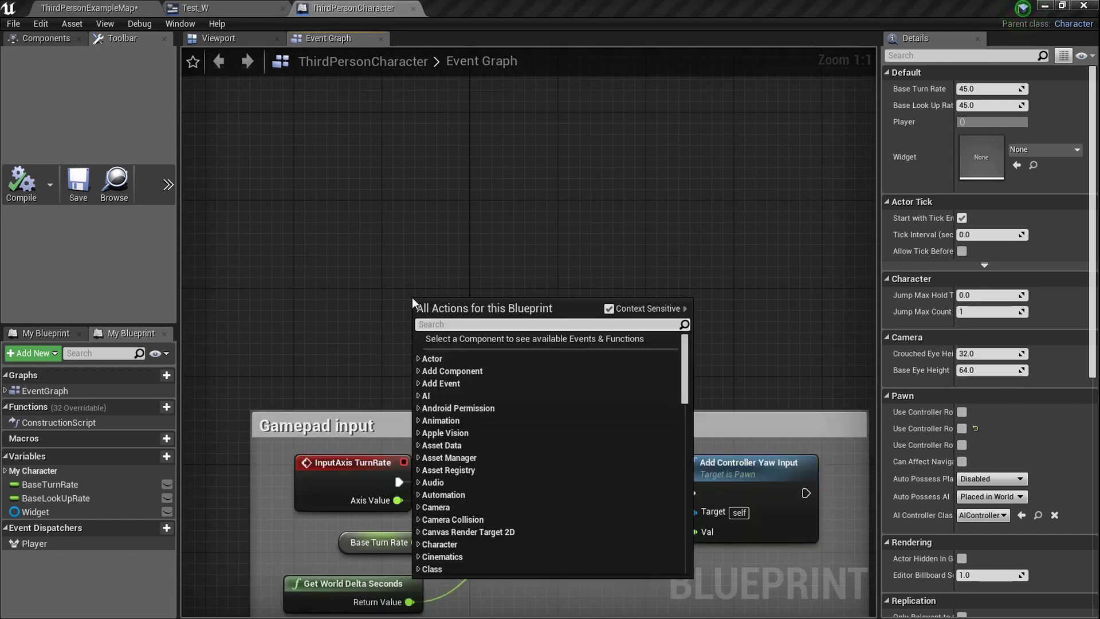
type("eve")
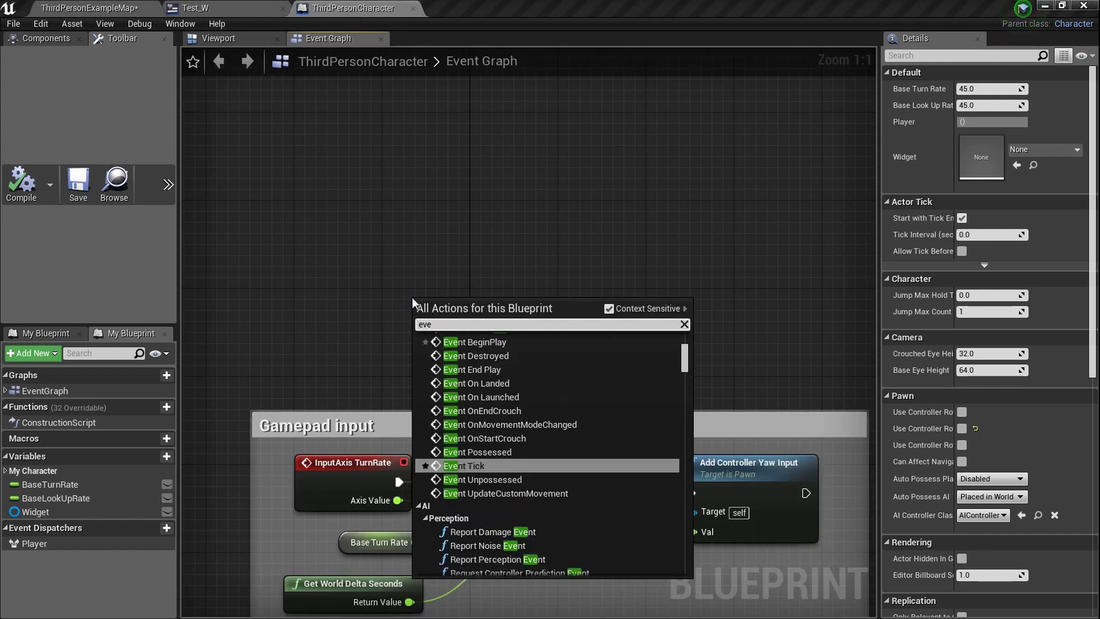
left_click(555, 346)
left_click(555, 347)
Add a Create Widget node and wire BeginPlay's execution output into it
scroll(401, 353, "up", 4)
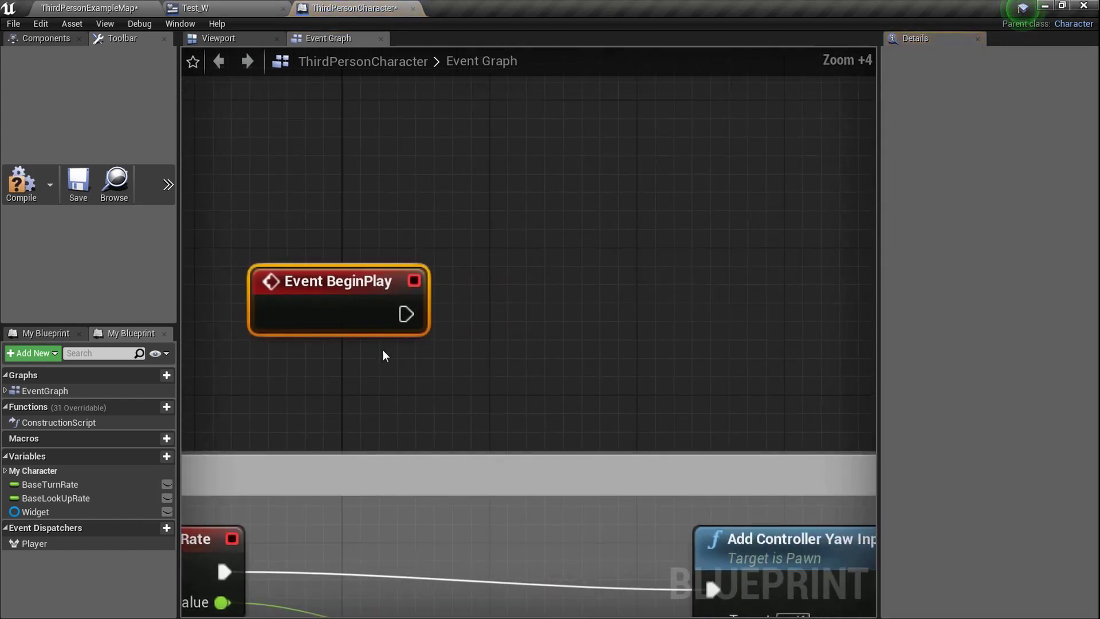
right_click(483, 321)
type("createw")
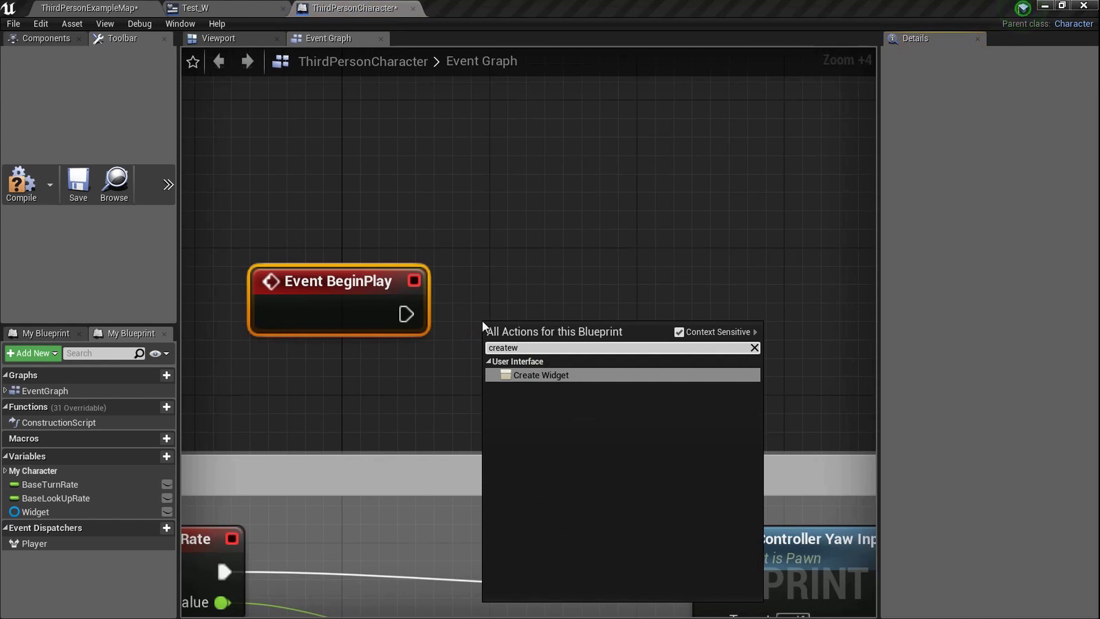
key("Return")
left_click_drag(634, 343, 634, 272)
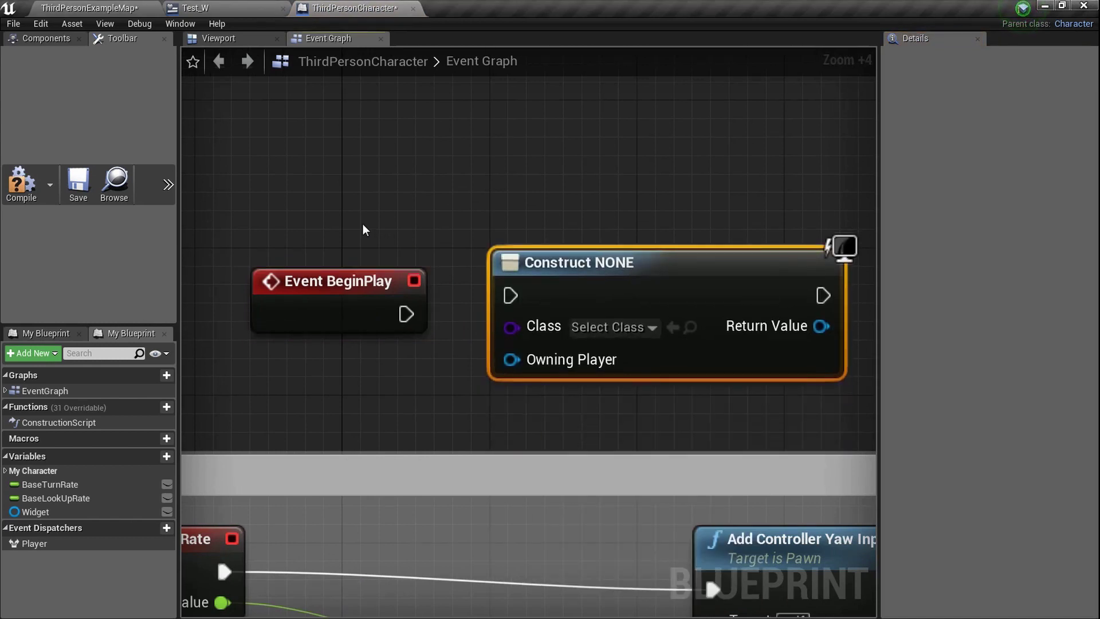
right_click_drag(438, 309, 605, 259)
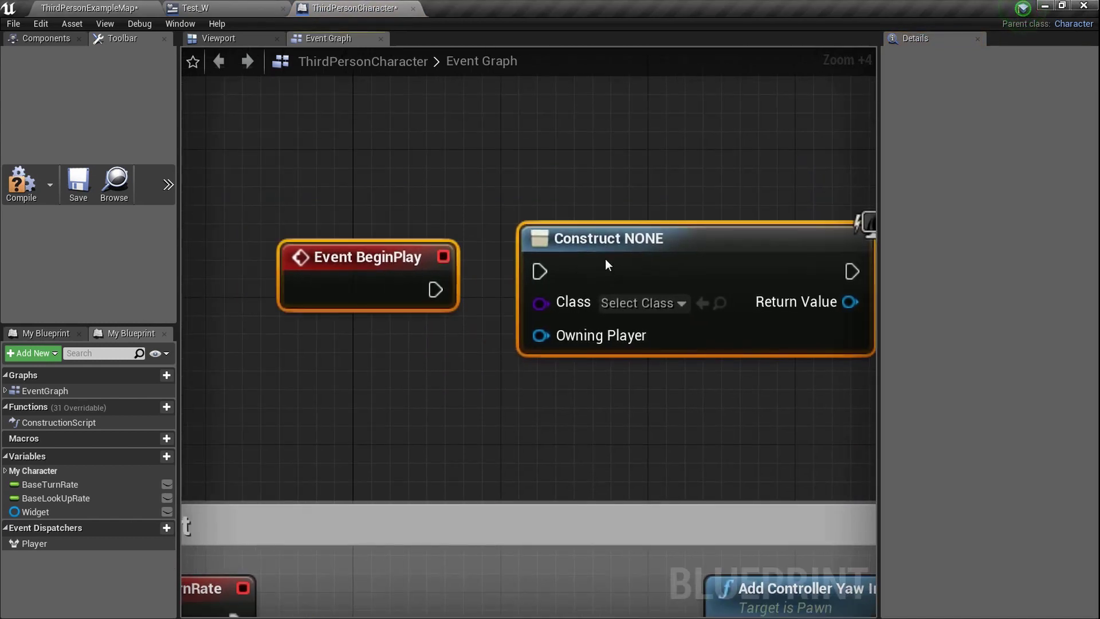
left_click_drag(379, 276, 537, 271)
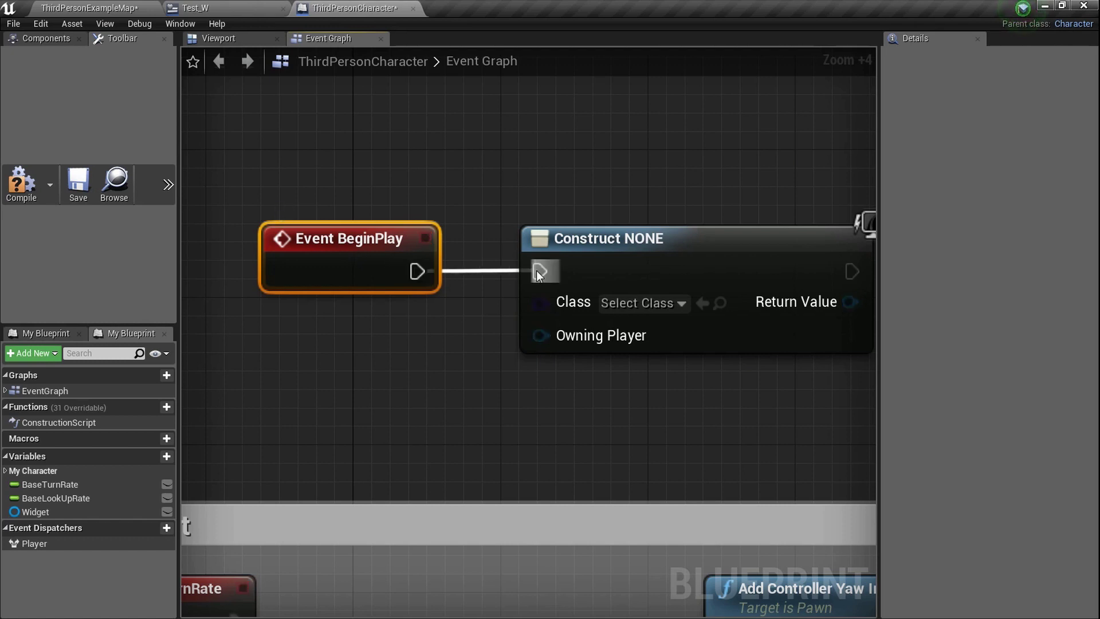
Set the widget class to Test_W, then dismiss an 'add' search from Return Value
scroll(537, 271, "up", 3)
left_click(570, 307)
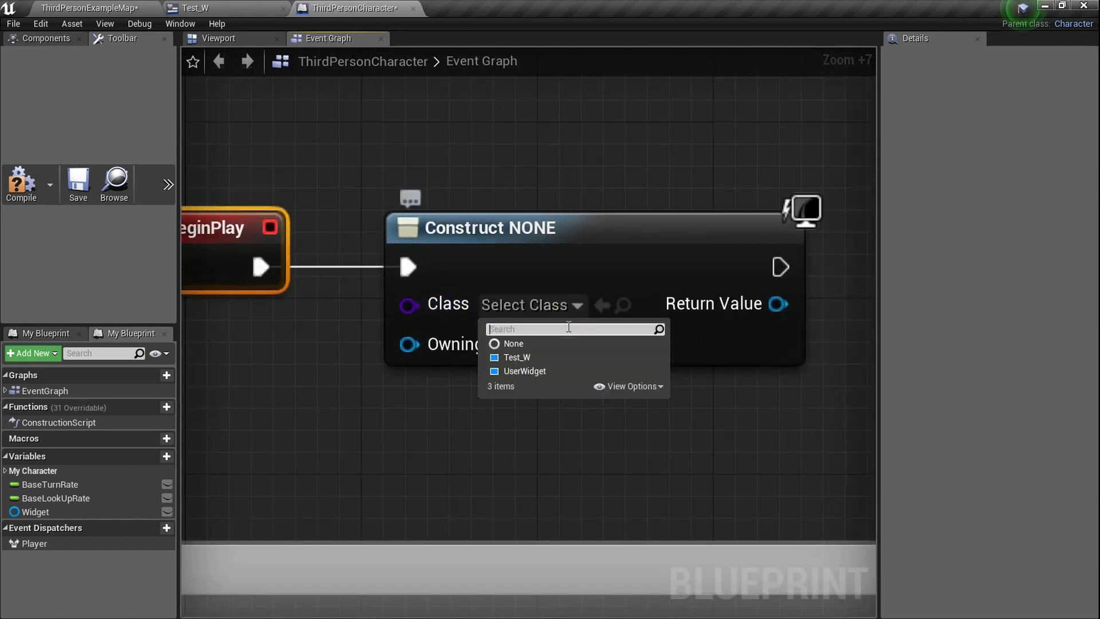
left_click(566, 358)
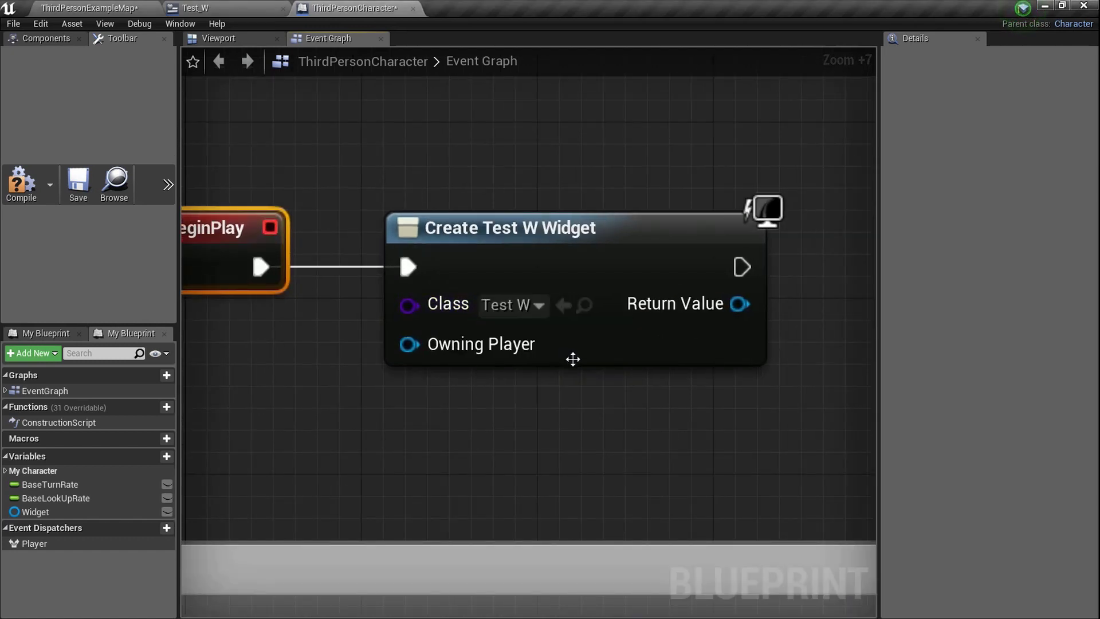
scroll(573, 361, "down", 3)
right_click_drag(646, 363, 545, 359)
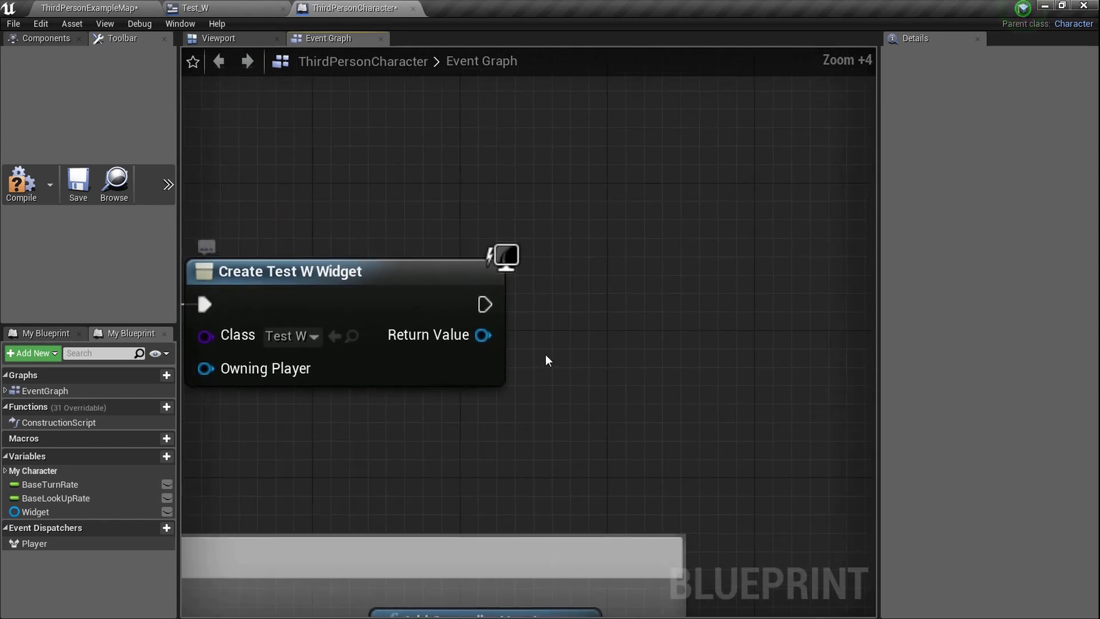
scroll(545, 359, "down", 1)
left_click_drag(493, 339, 639, 339)
type("add")
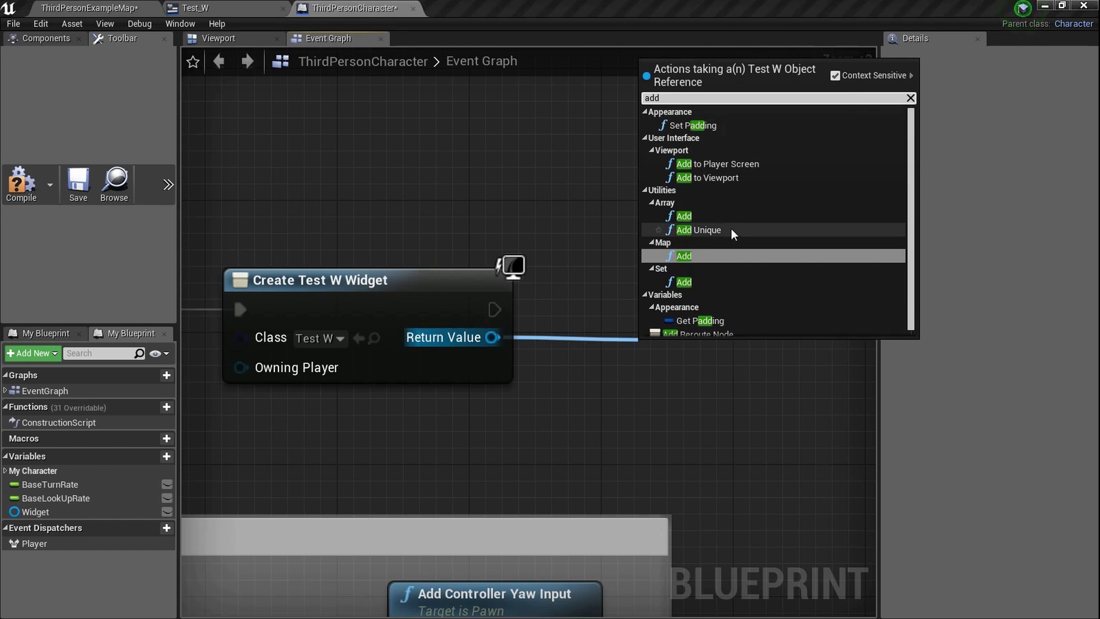
left_click(631, 210)
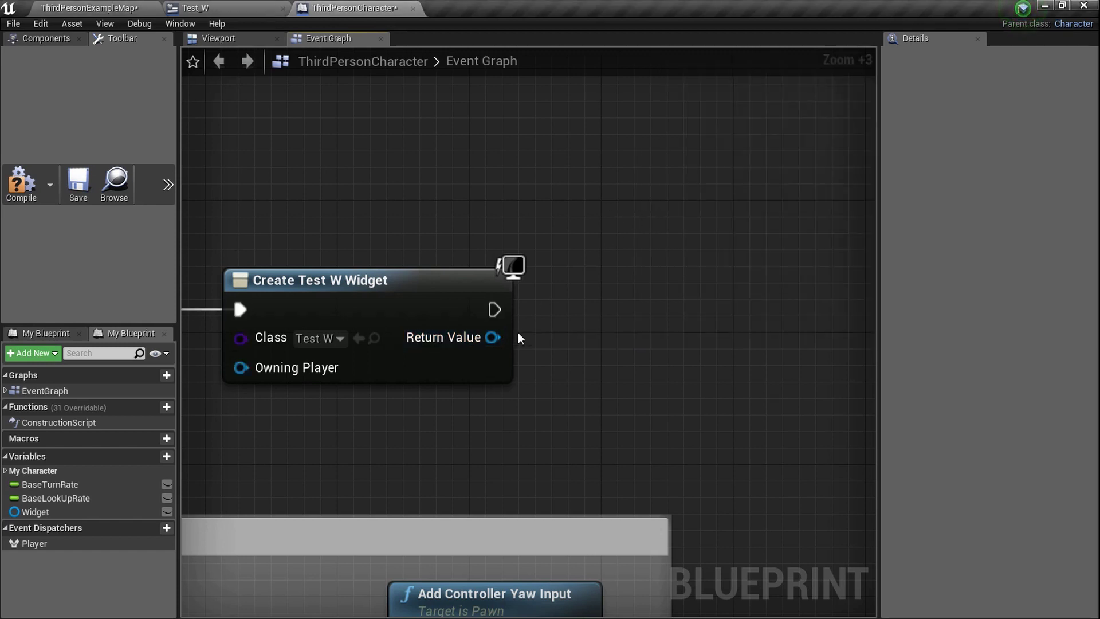
Promote the Create Widget Return Value to a new variable named Wdiget
right_click(494, 338)
left_click(551, 357)
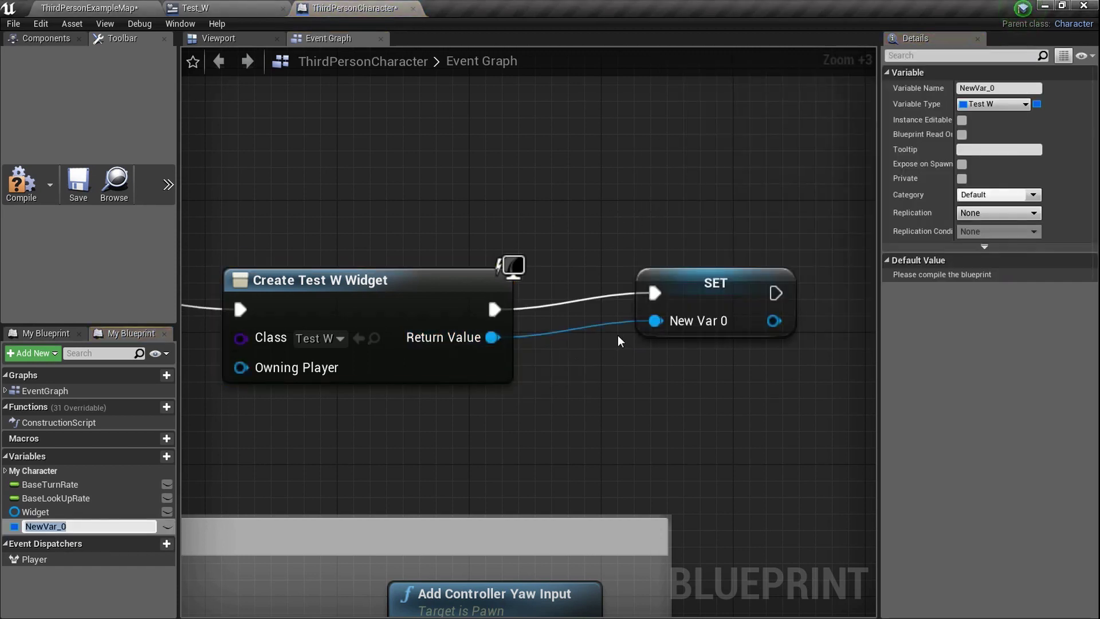
type("Wdiget")
key("Return")
Wire an Add to Viewport node to the SET node's Wdiget output
scroll(620, 380, "down", 1)
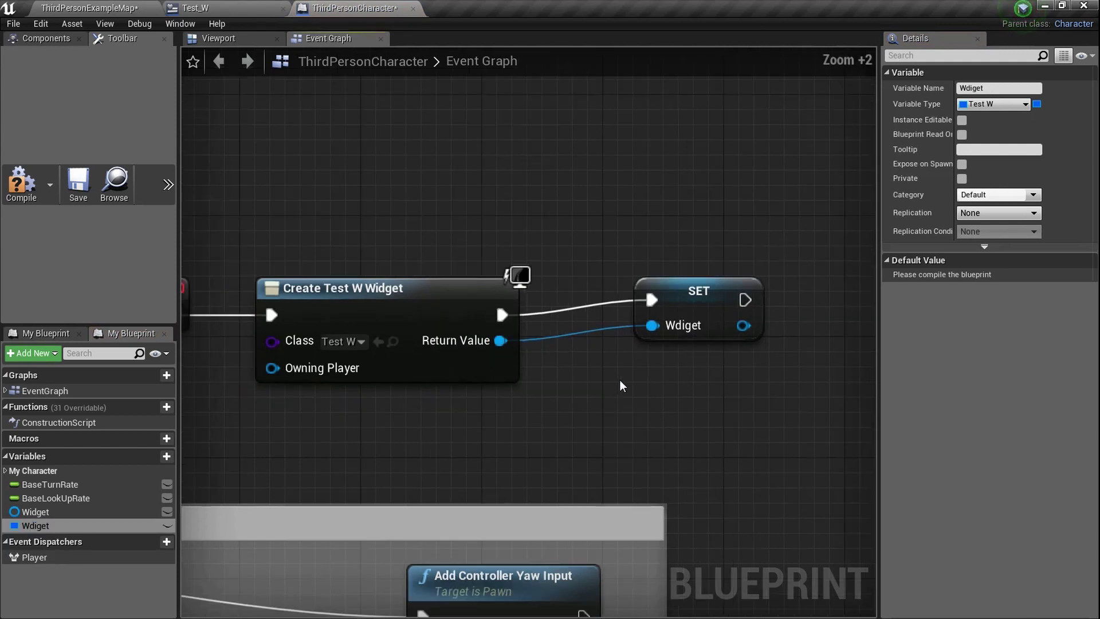
right_click_drag(620, 380, 449, 387)
scroll(552, 368, "up", 5)
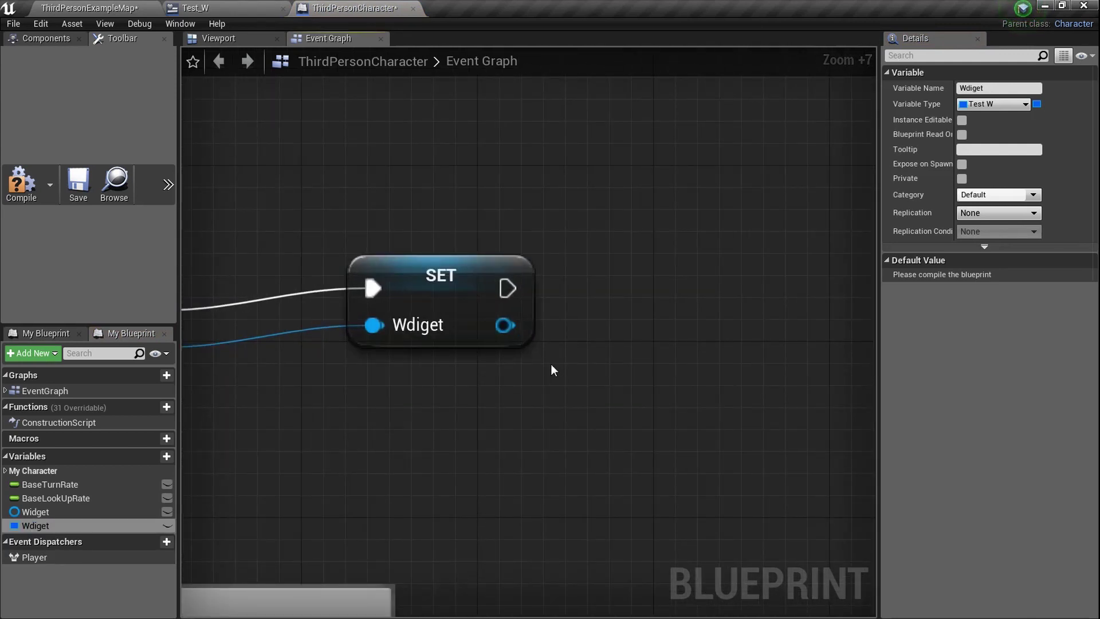
scroll(424, 394, "down", 4)
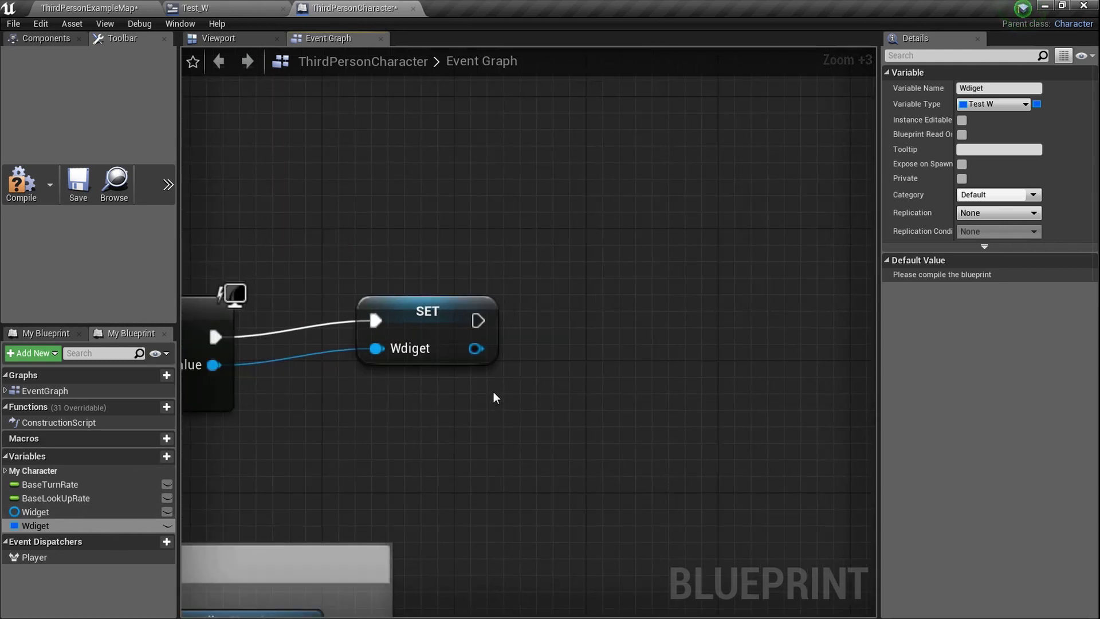
left_click_drag(475, 348, 636, 351)
type("add")
left_click(723, 187)
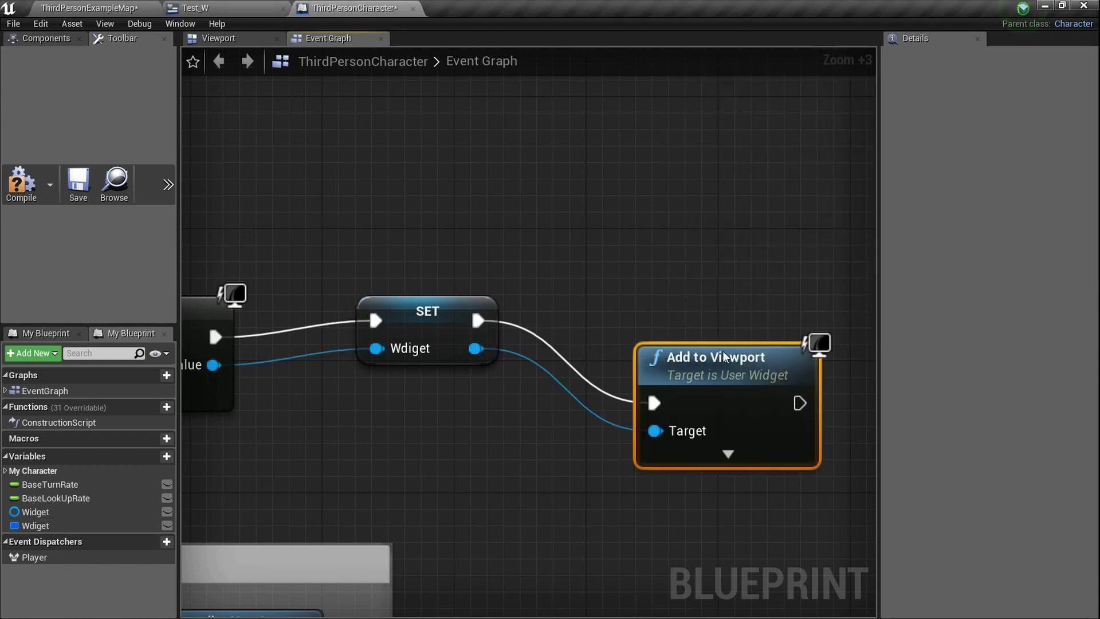
scroll(676, 309, "down", 3)
left_click(666, 386)
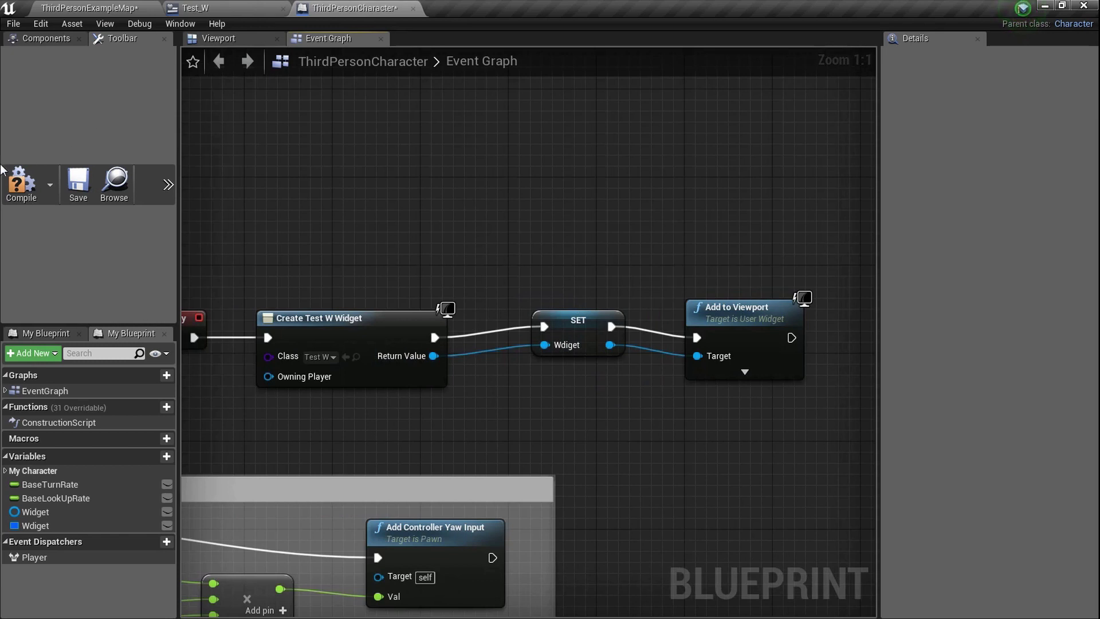
Save the ThirdPersonCharacter blueprint and play the level full-screen, running forward
left_click(78, 182)
left_click(89, 8)
key("F11")
key("alt+p")
key("w")
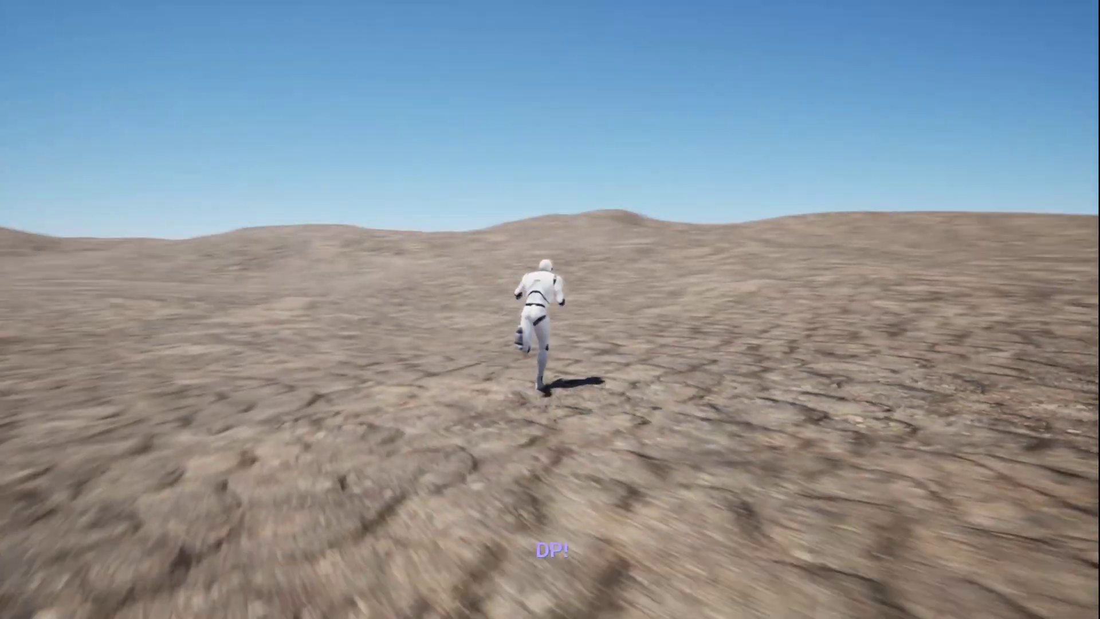
Stop the play session and return to the ThirdPersonCharacter Event Graph
key("Escape")
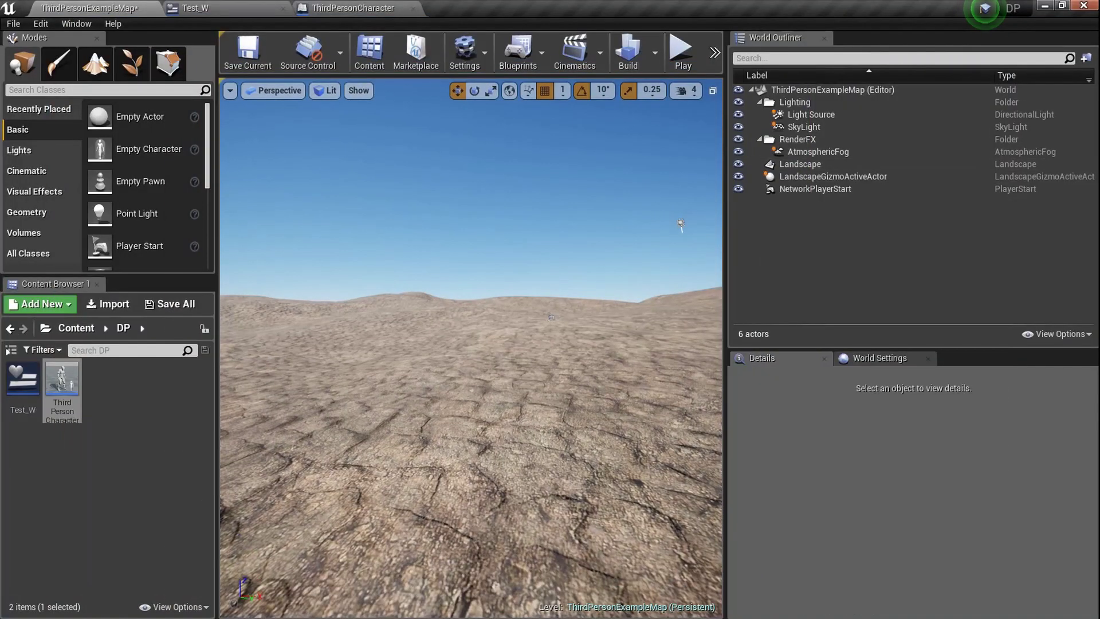
left_click(353, 7)
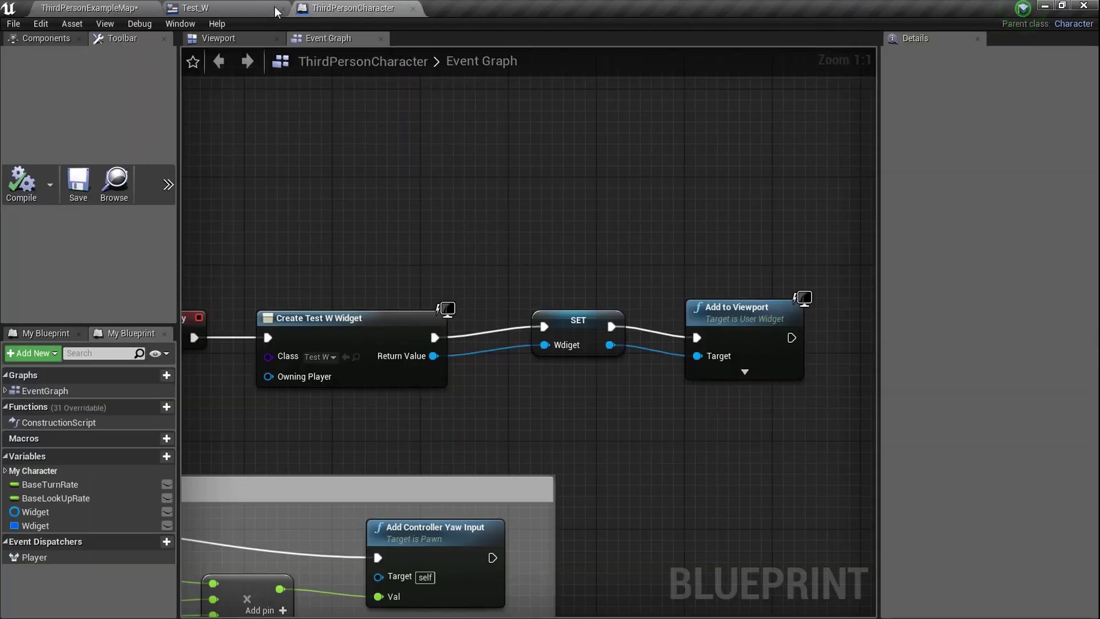
Delete the DP! text from the Test_W widget
left_click(247, 7)
left_click(317, 7)
left_click(256, 4)
key("Delete")
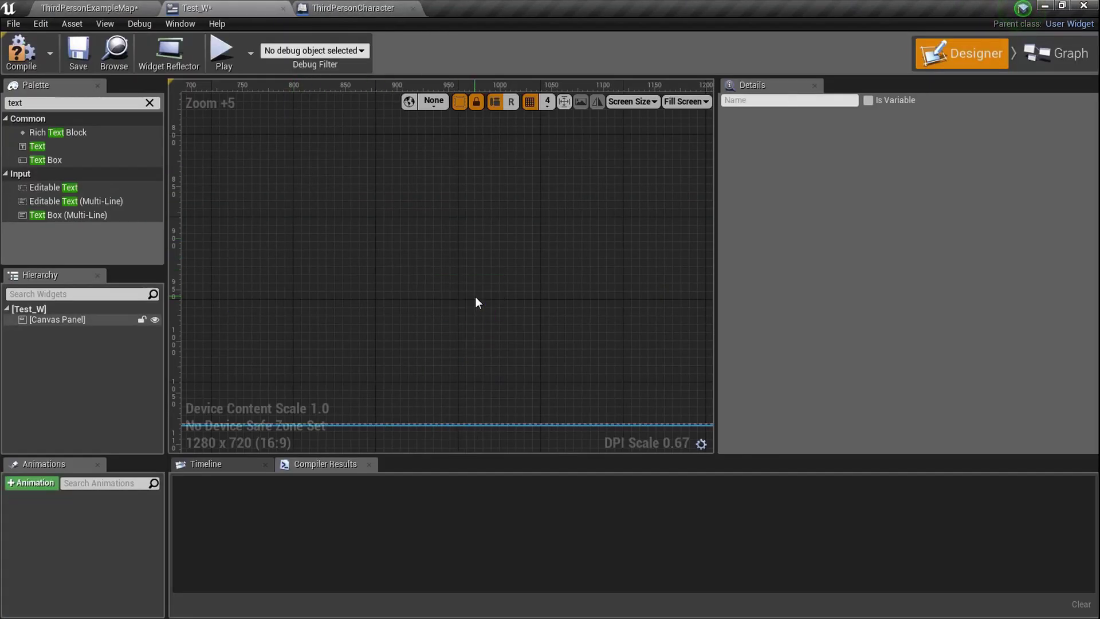
Search the palette for 'pr' and place a Progress Bar on the Test_W canvas
left_click(147, 104)
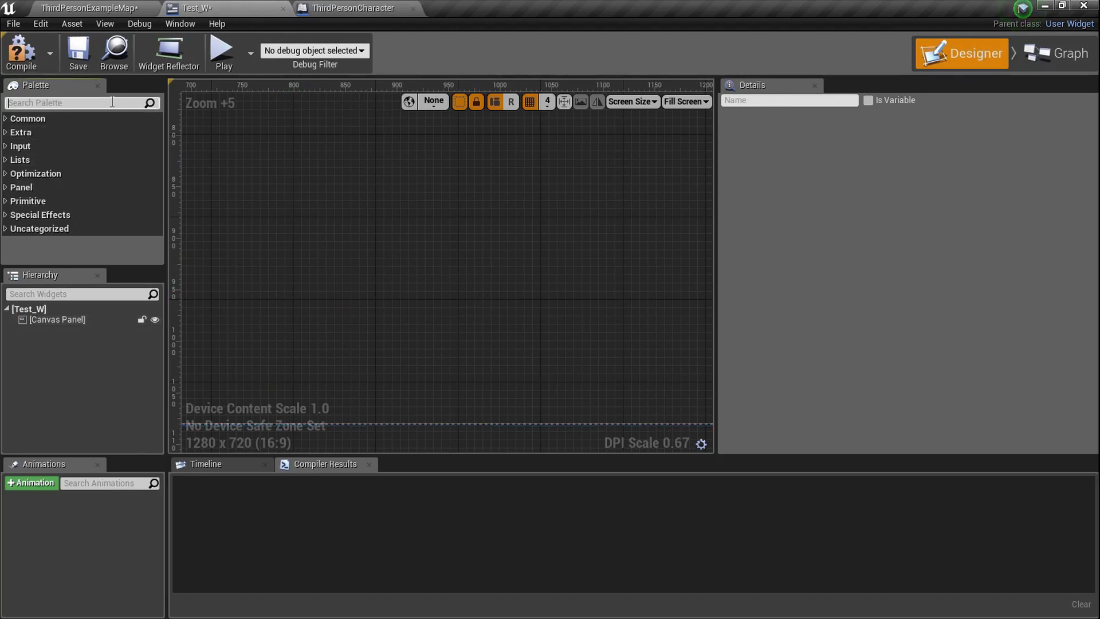
type("pro")
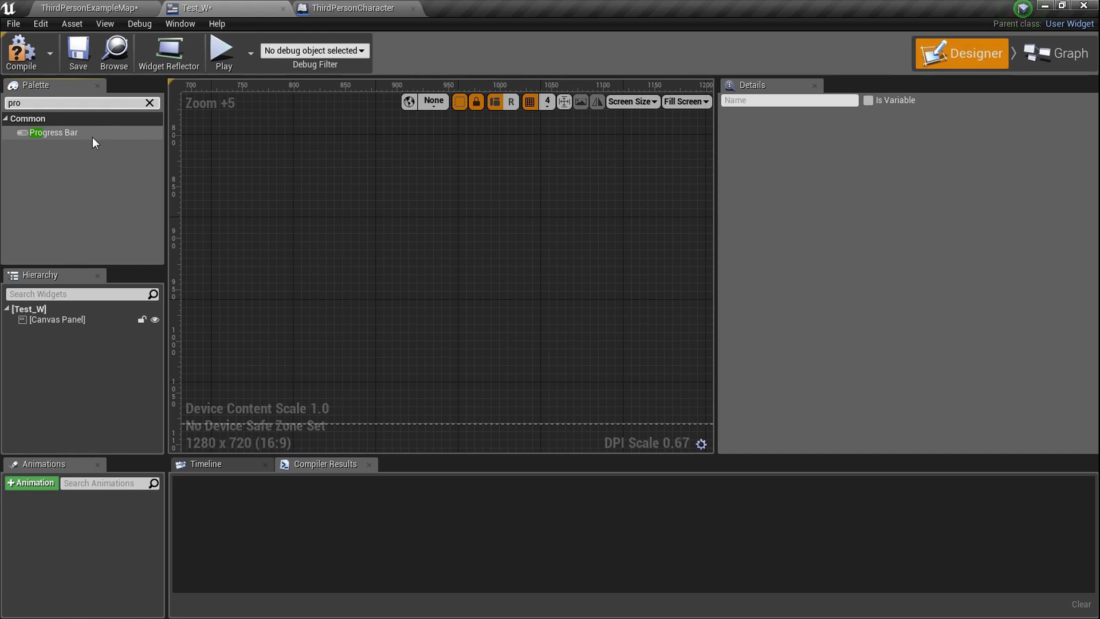
left_click_drag(88, 137, 408, 301)
scroll(445, 338, "down", 5)
scroll(395, 277, "down", 5)
scroll(413, 298, "up", 5)
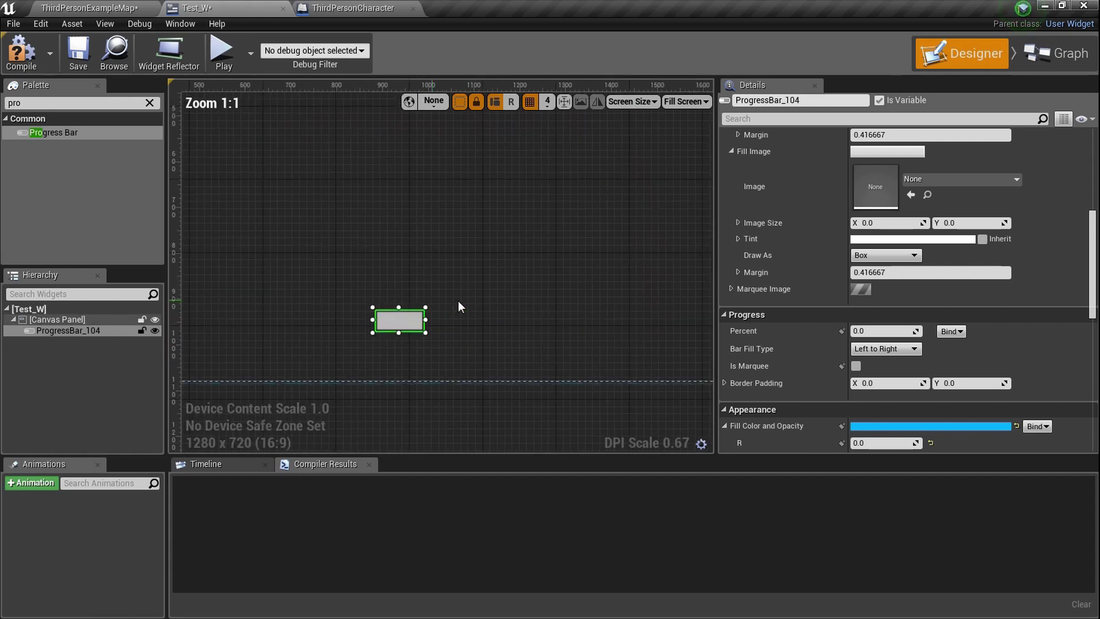
scroll(635, 272, "up", 1)
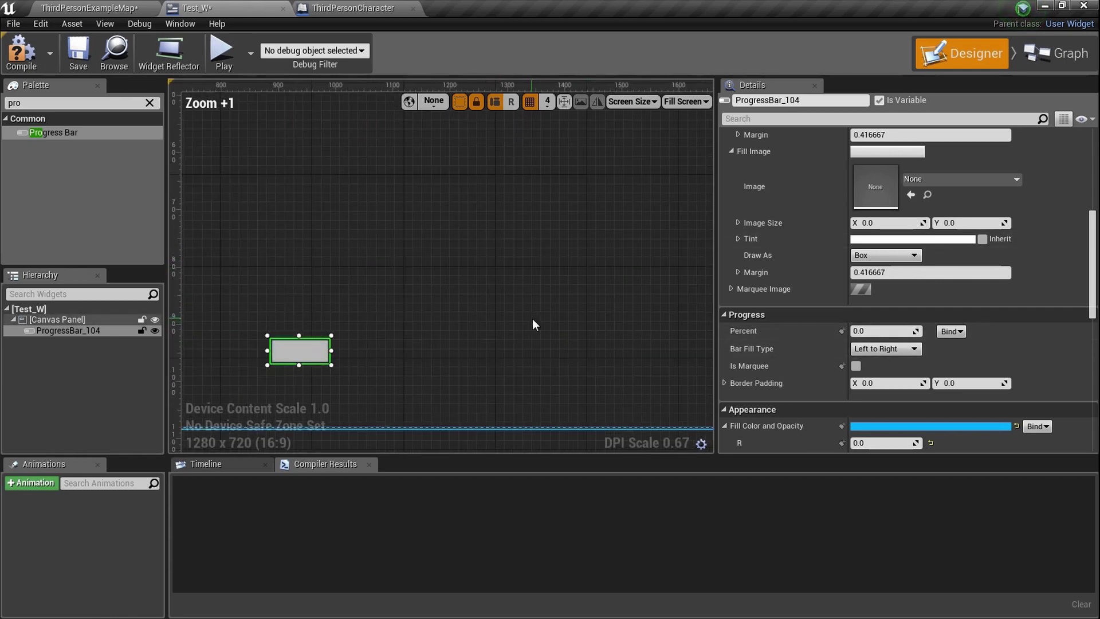
scroll(861, 236, "up", 10)
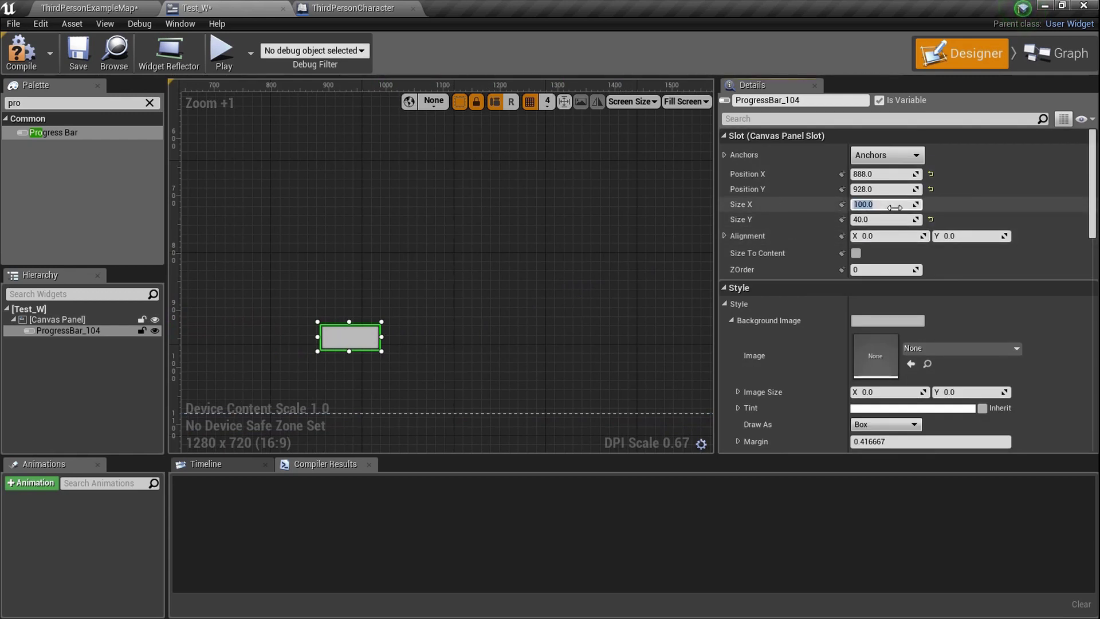
Size the progress bar to 400 by 35 and move it left
key("Return")
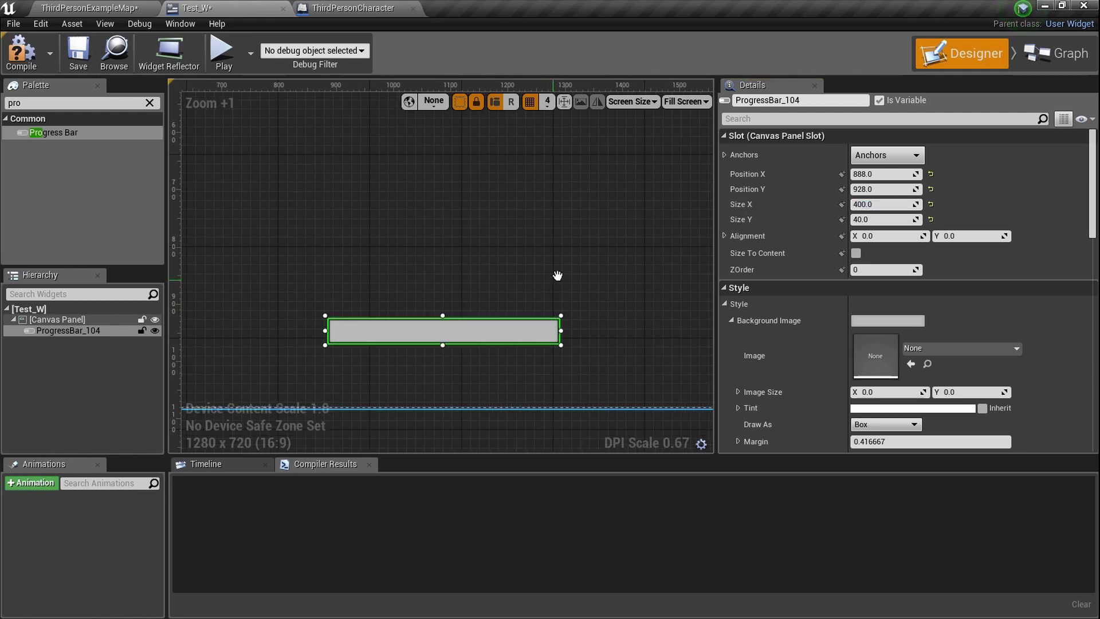
type("35")
key("Return")
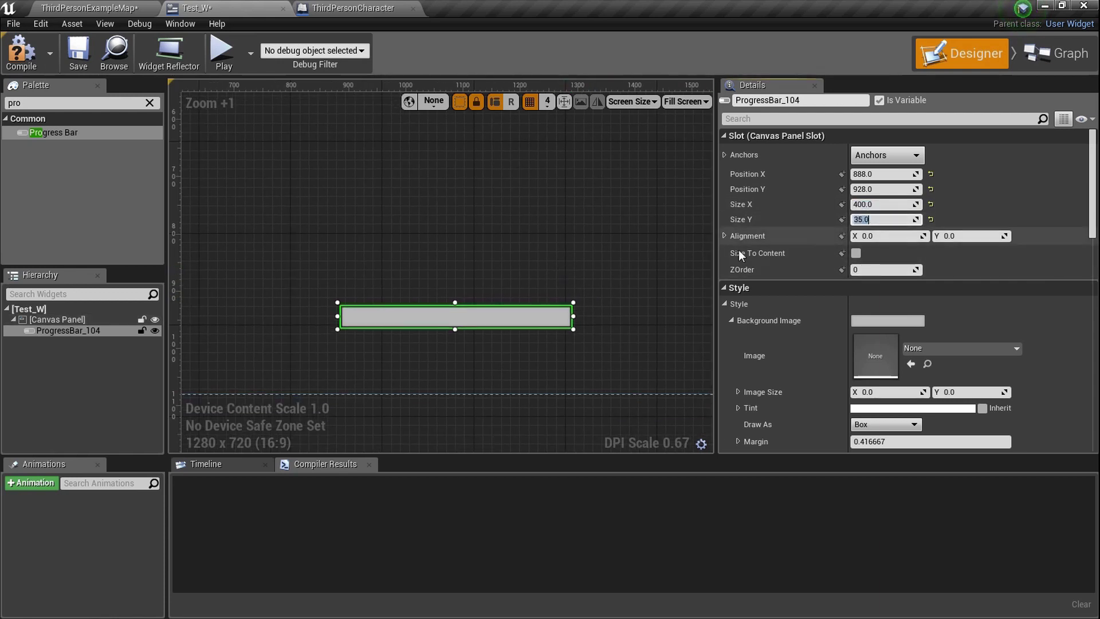
scroll(564, 283, "down", 3)
left_click_drag(563, 283, 465, 301)
scroll(470, 297, "down", 1)
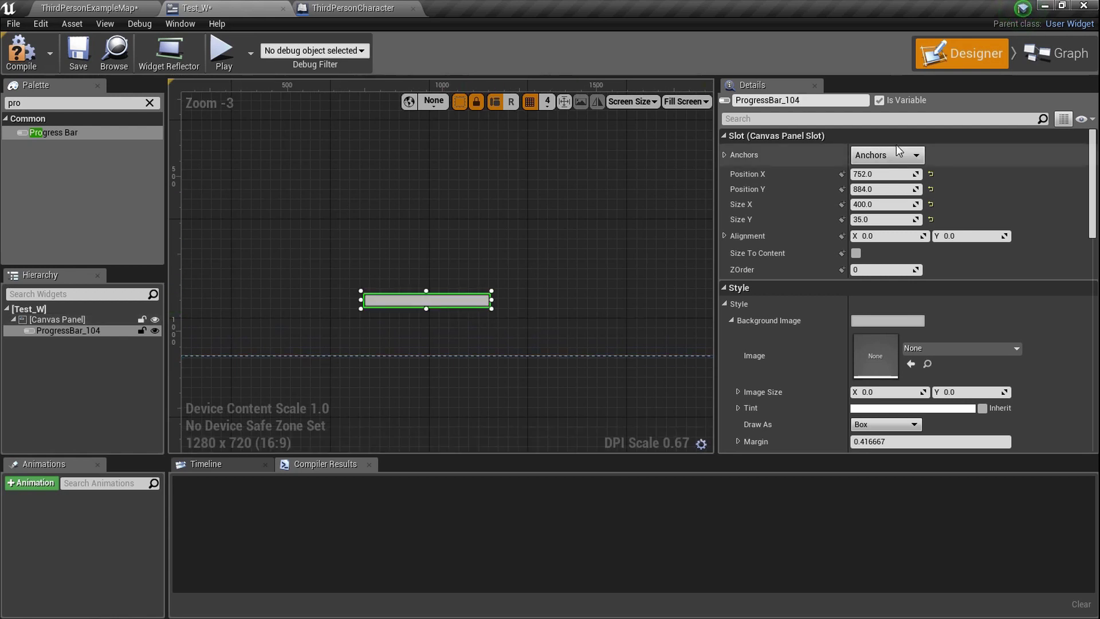
Anchor the progress bar to the bottom centre of the canvas
left_click(897, 149)
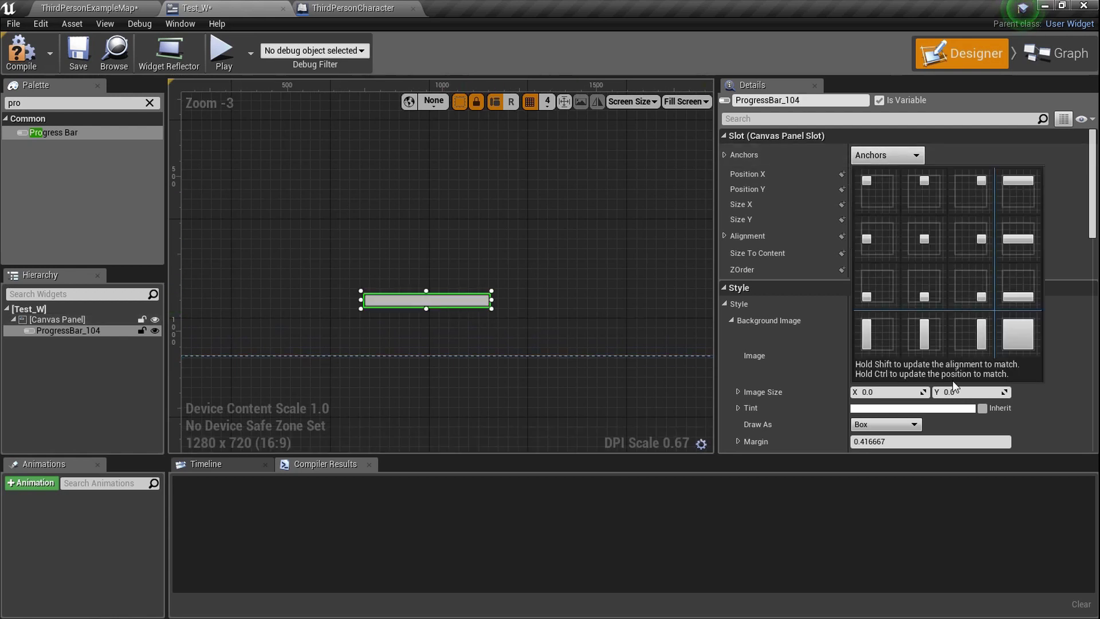
left_click(931, 301)
scroll(500, 274, "down", 4)
scroll(501, 274, "up", 8)
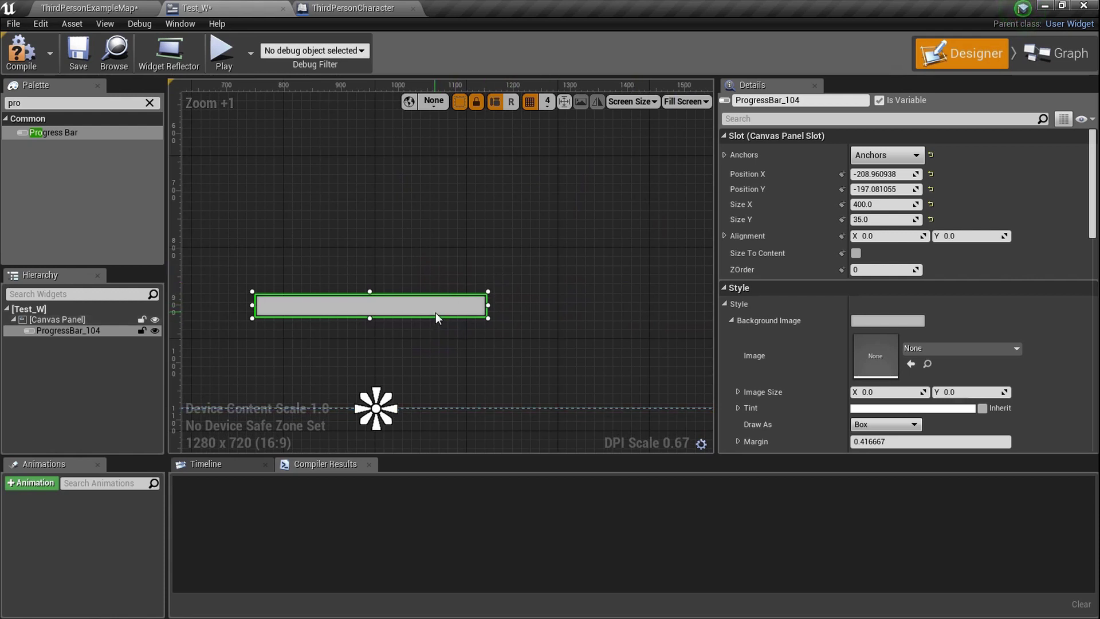
scroll(865, 348, "down", 3)
scroll(876, 347, "down", 4)
scroll(898, 344, "down", 3)
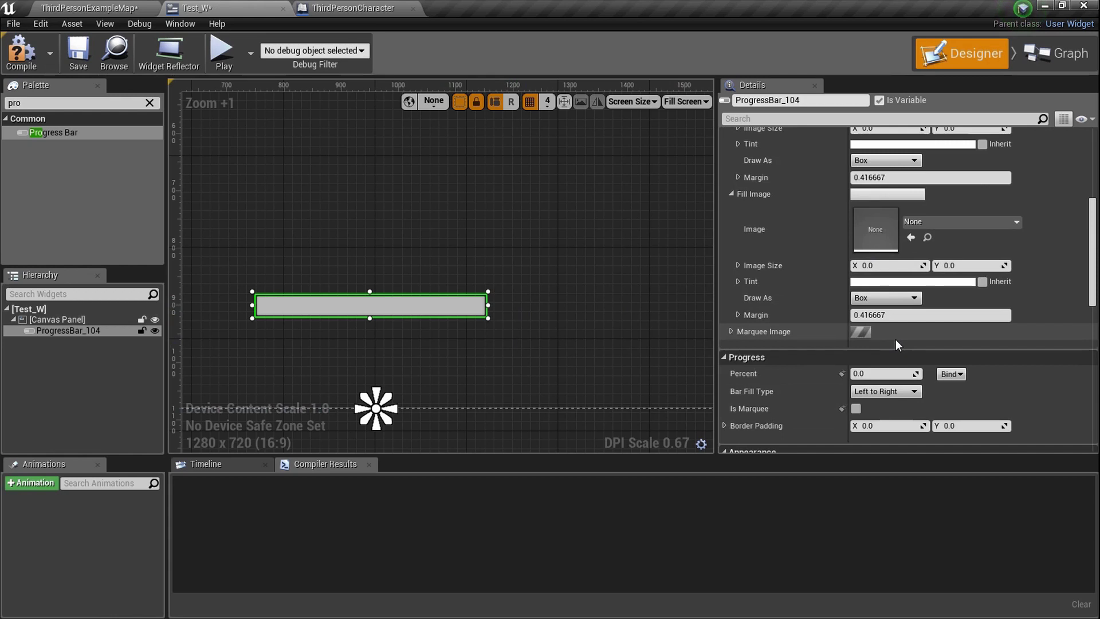
scroll(898, 344, "down", 1)
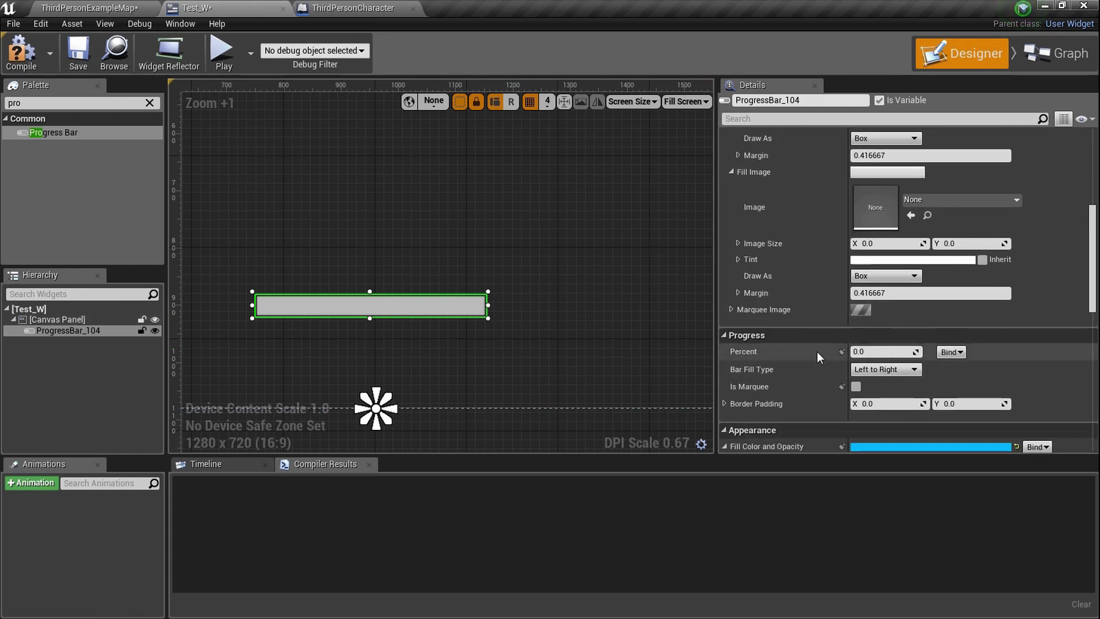
Set the bar's Percent, trying 0.5 and 1.0, then scrub it to about two-thirds
scroll(876, 333, "up", 2)
scroll(876, 332, "down", 2)
left_click(888, 329)
type("0.5")
key("Return")
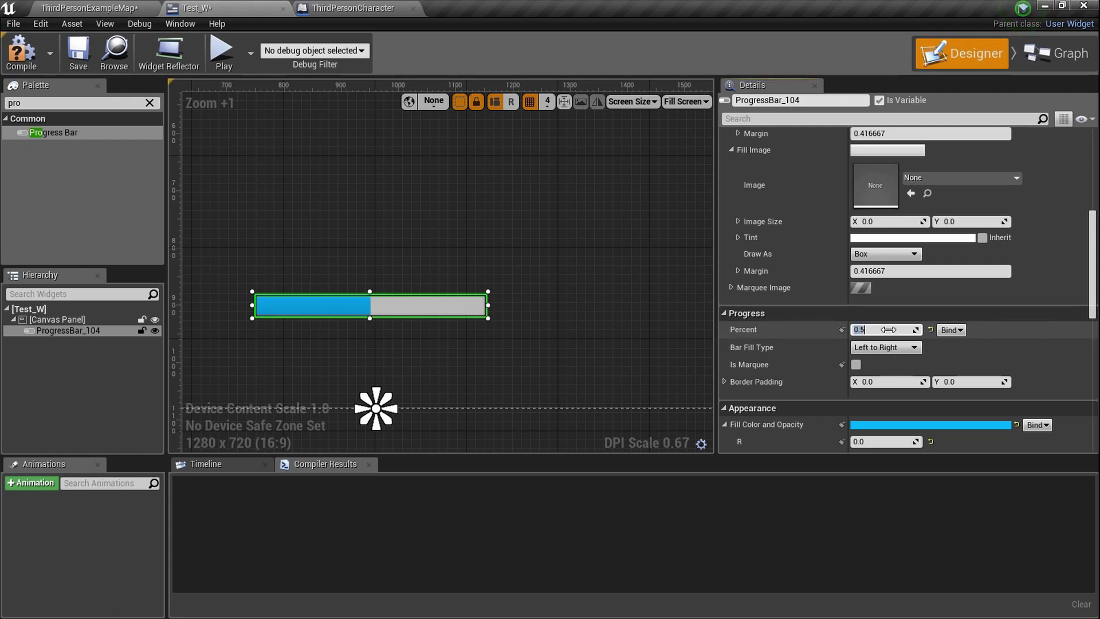
type("1.0")
key("Return")
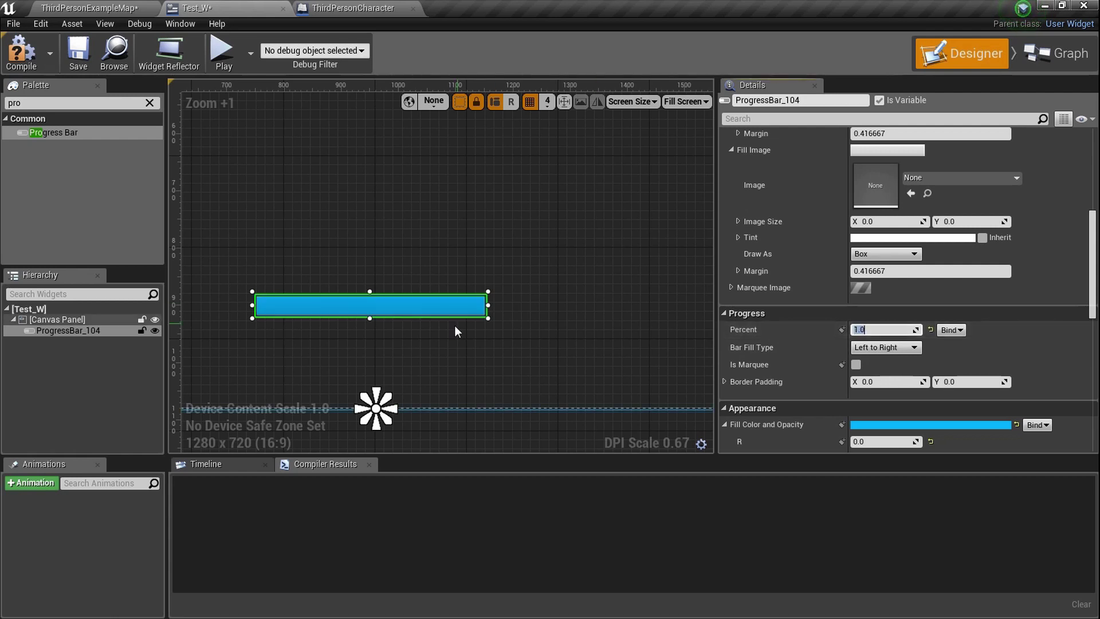
left_click_drag(914, 331, 882, 330)
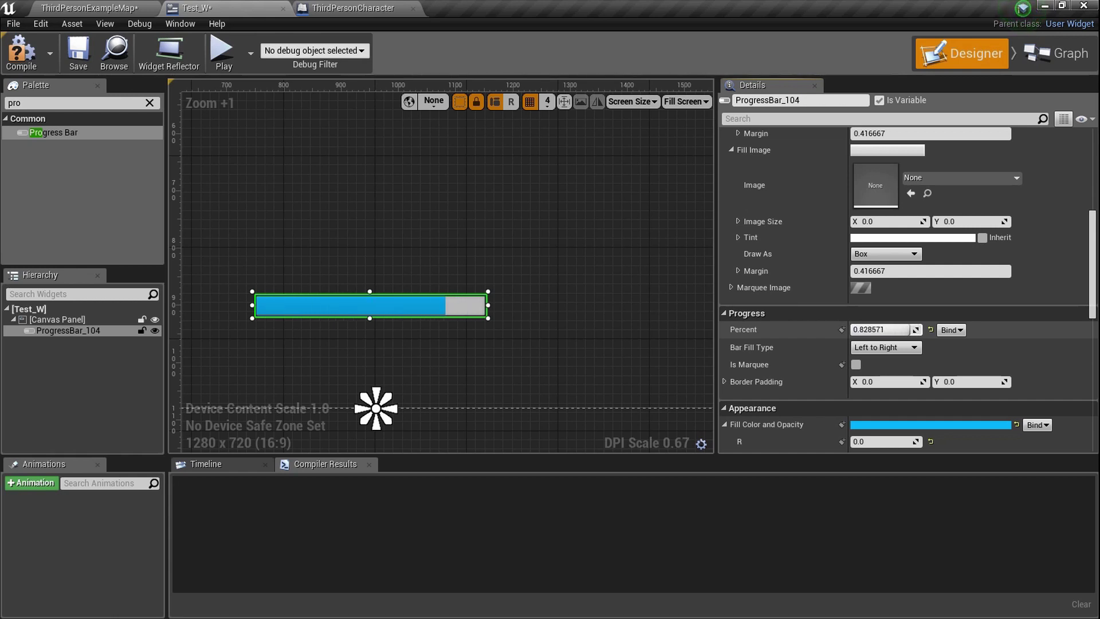
scroll(916, 326, "down", 2)
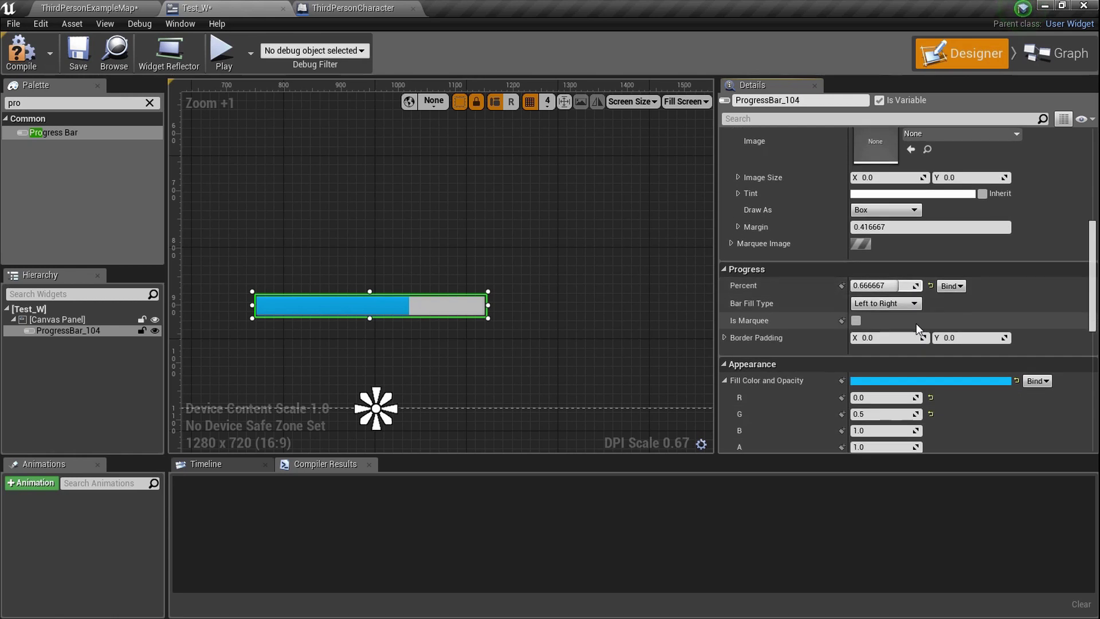
Change the bar's Fill Color and Opacity from blue to green
left_click(926, 380)
left_click_drag(828, 301, 803, 475)
left_click_drag(831, 412, 804, 298)
scroll(941, 229, "up", 3)
left_click_drag(761, 362, 678, 465)
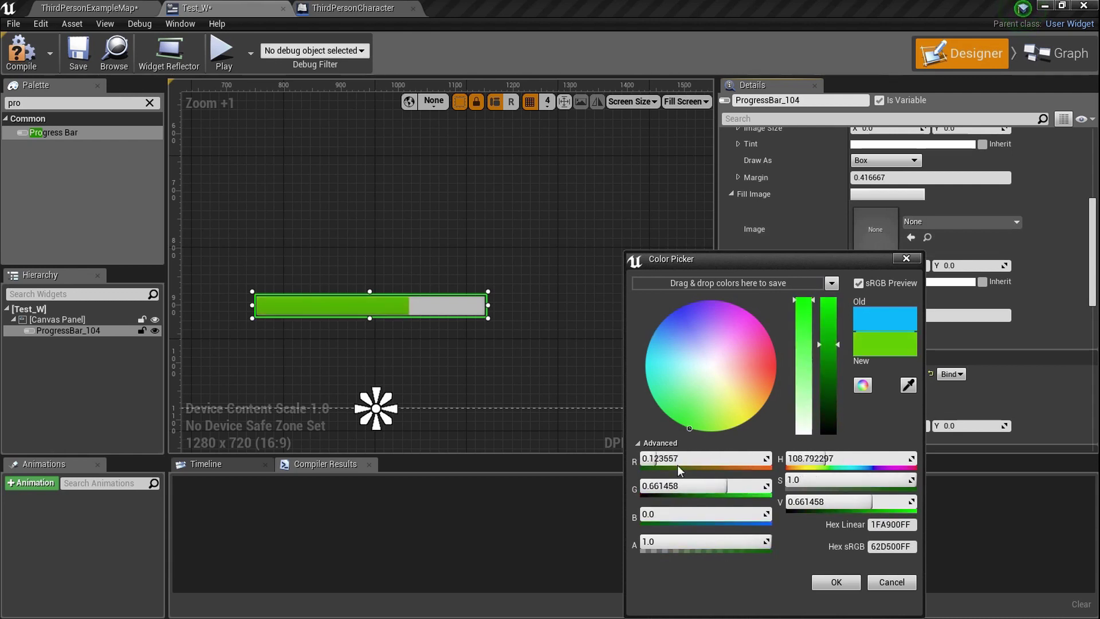
left_click(835, 581)
scroll(851, 342, "up", 2)
Collapse the Background Image settings and reselect ProgressBar_104 in the hierarchy
scroll(851, 342, "up", 2)
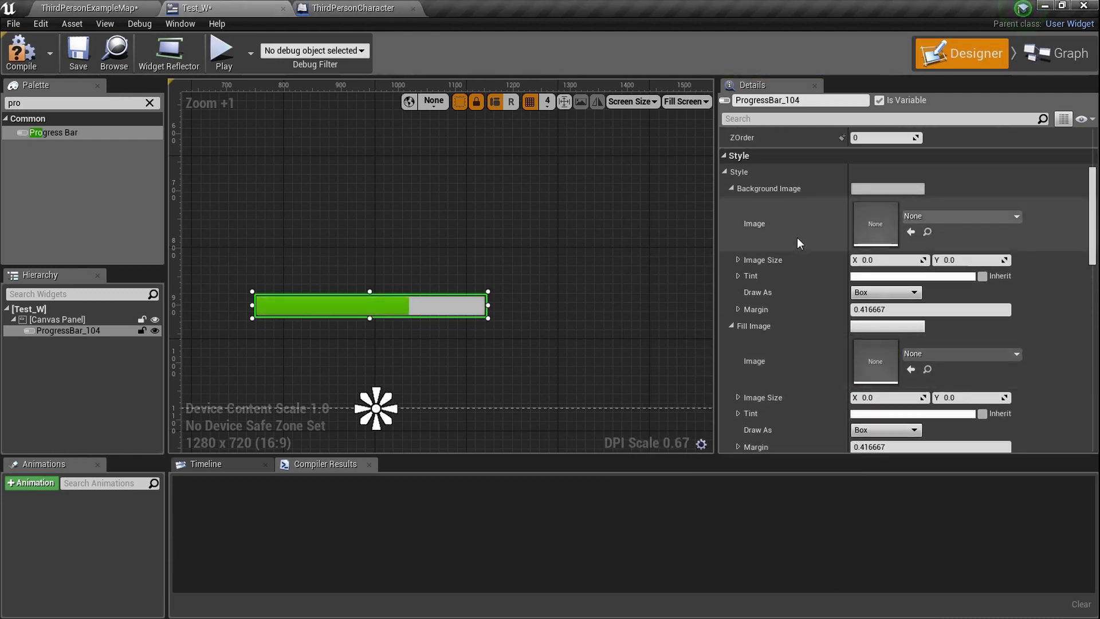
scroll(839, 278, "up", 2)
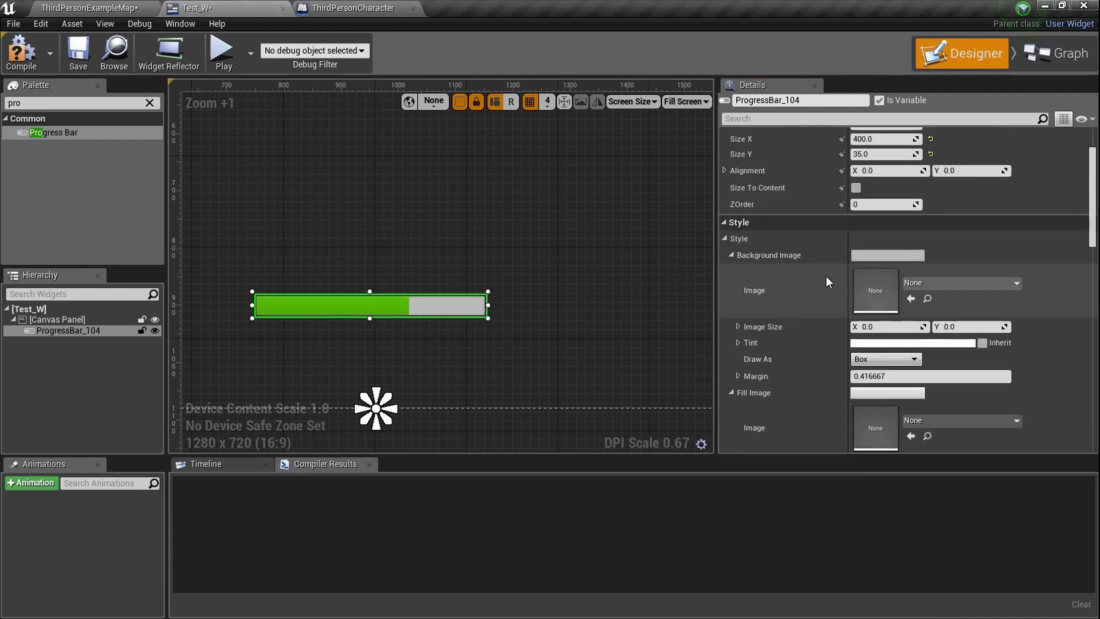
left_click(732, 255)
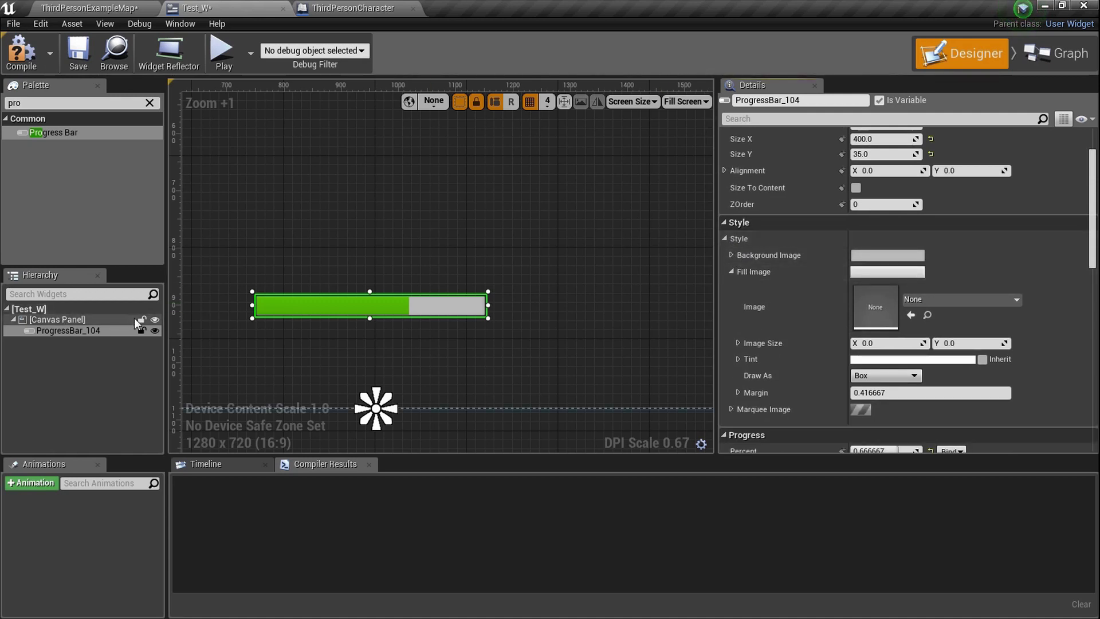
left_click(87, 321)
left_click(91, 332)
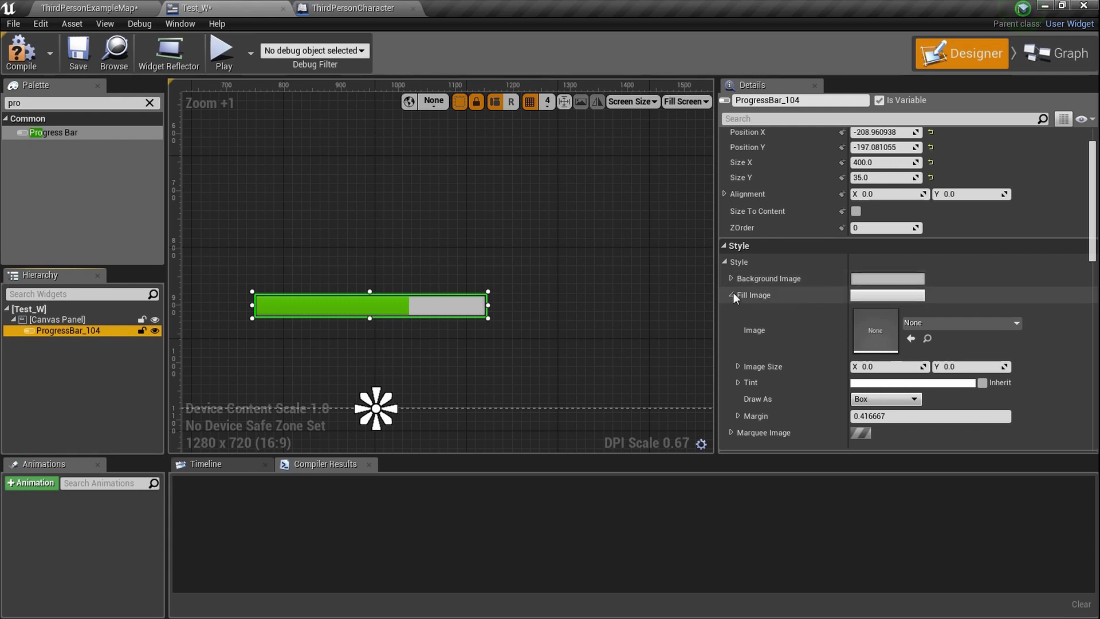
scroll(733, 292, "down", 1)
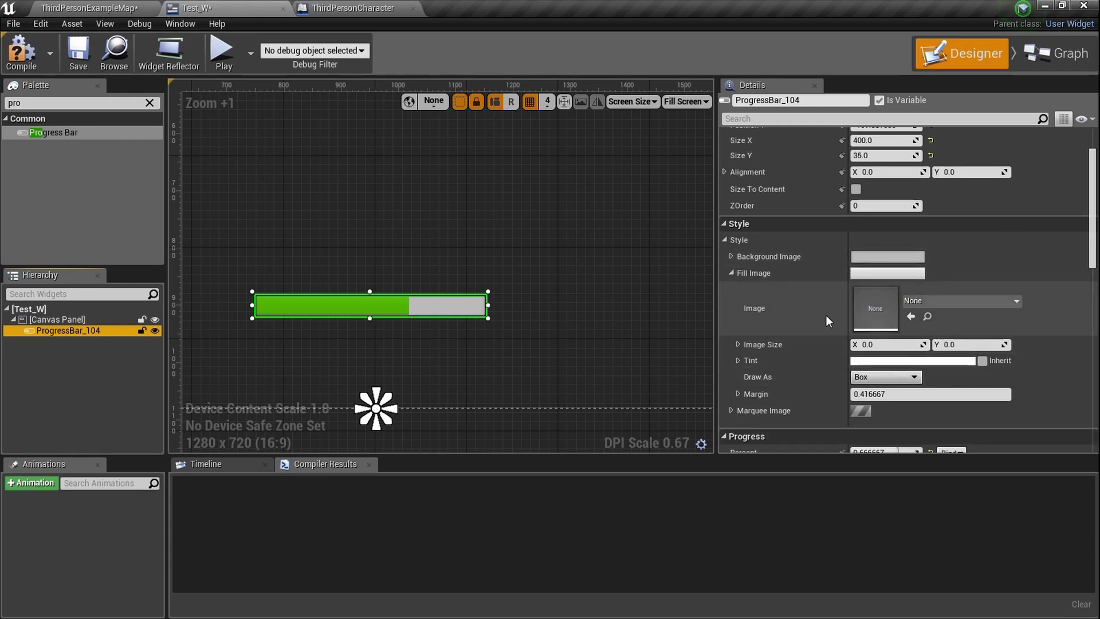
Tint the bar's background image saturated green with 0.4 alpha
left_click(732, 256)
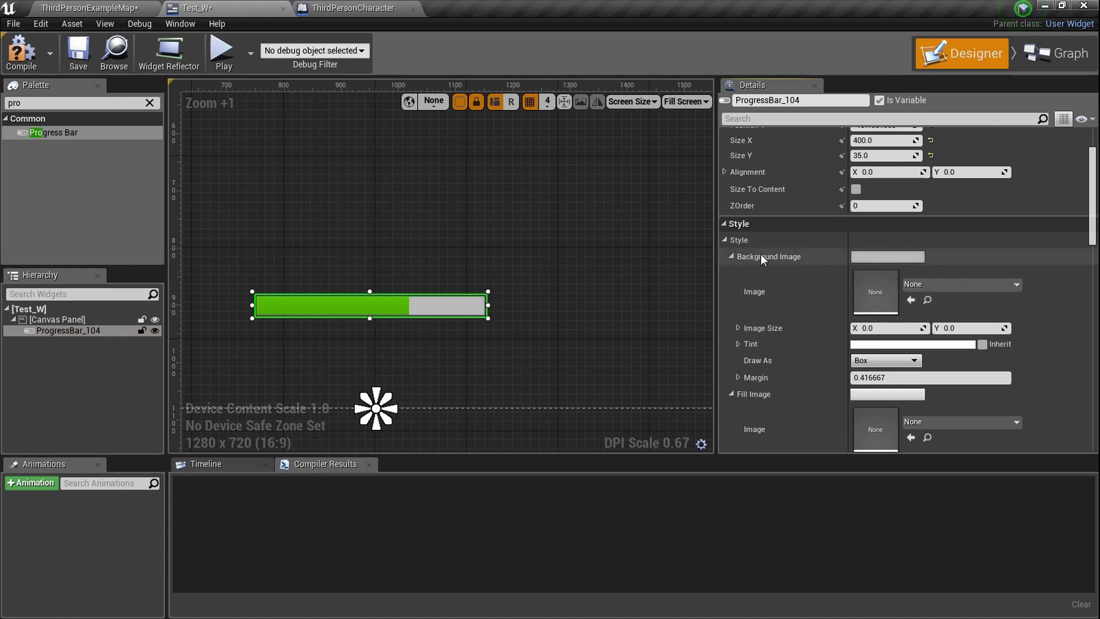
left_click(892, 345)
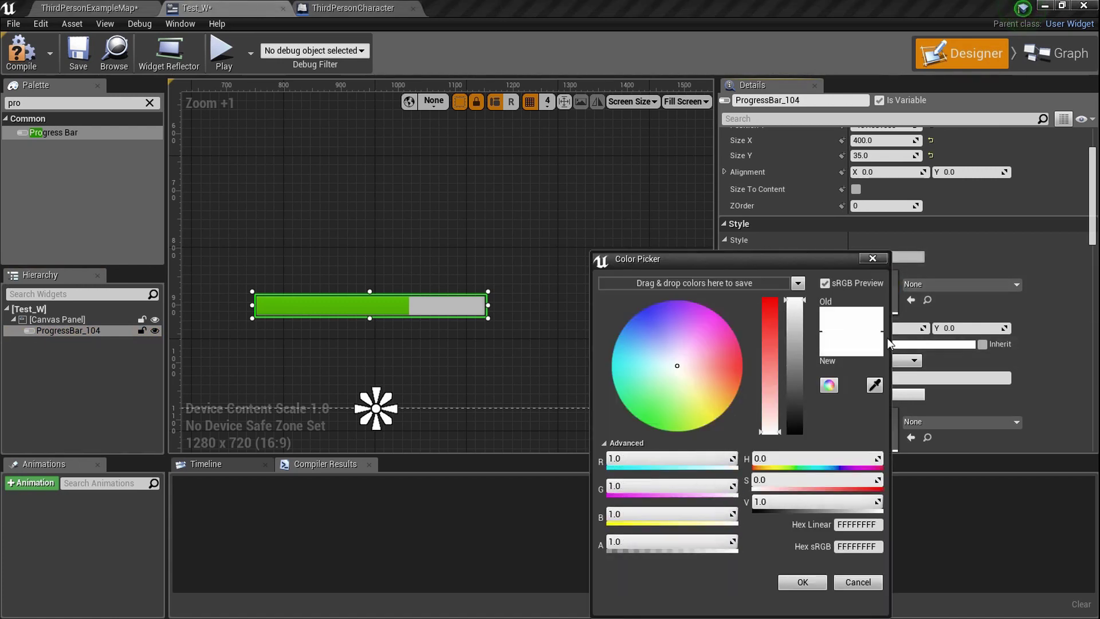
left_click(659, 421)
left_click_drag(659, 421, 652, 434)
left_click(681, 542)
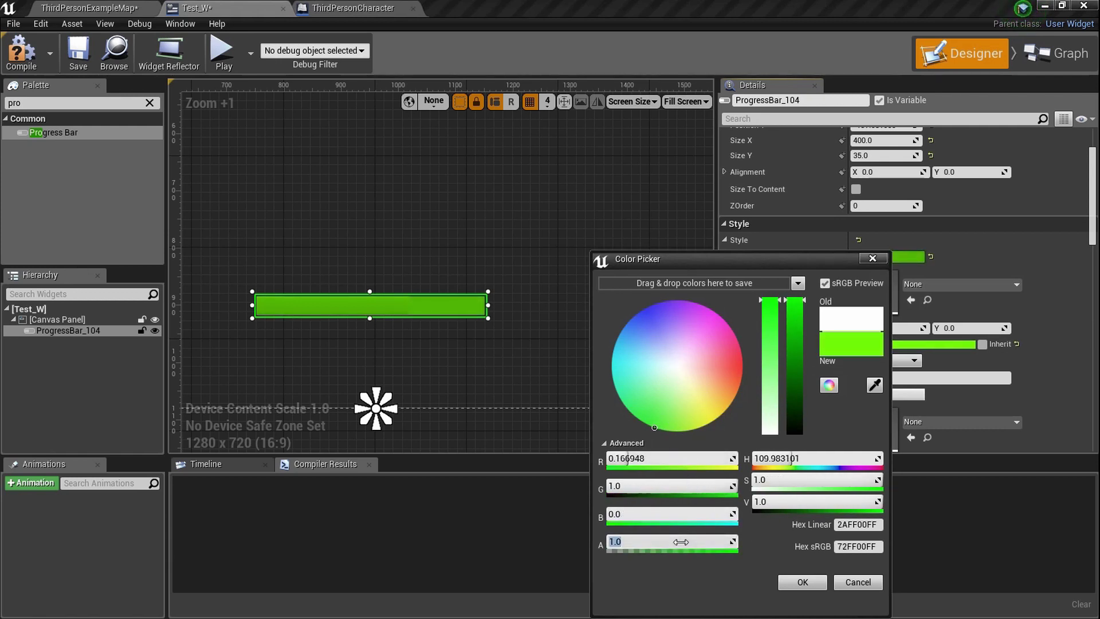
type("0.4")
key("Return")
left_click(802, 582)
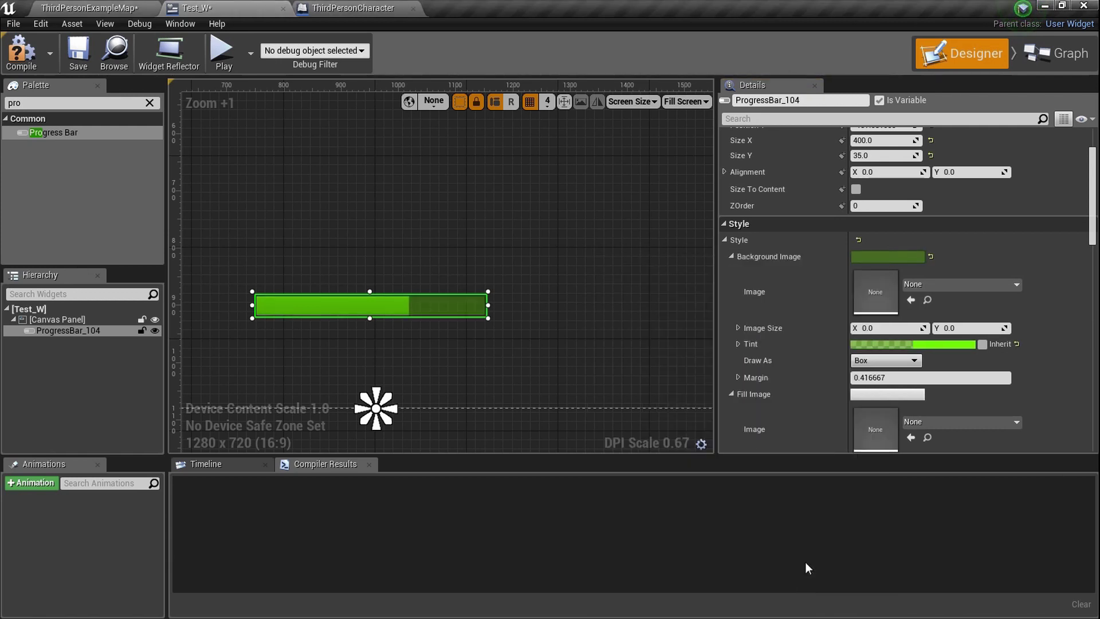
Scrub the bar's Percent down to about half full
scroll(916, 378, "down", 10)
left_click_drag(917, 375, 888, 376)
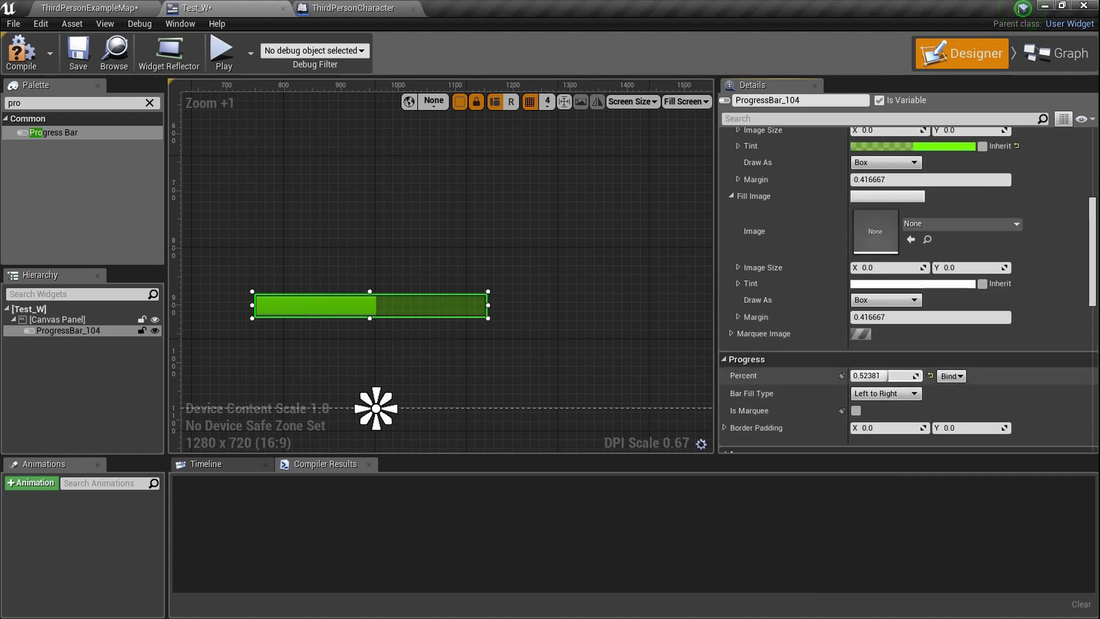
scroll(917, 376, "down", 6)
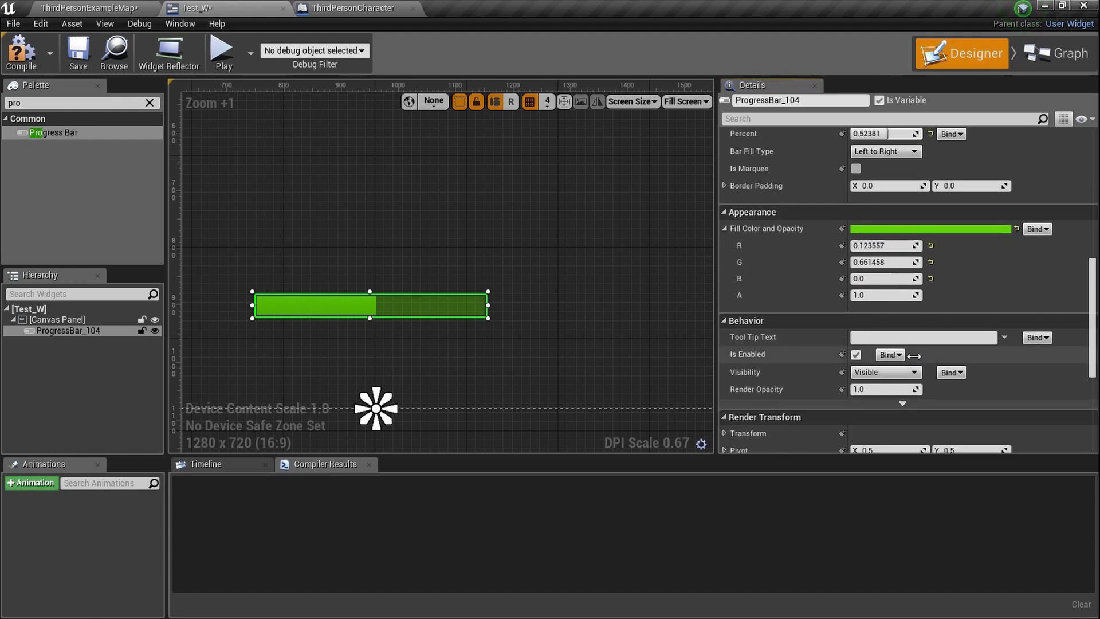
scroll(914, 356, "down", 2)
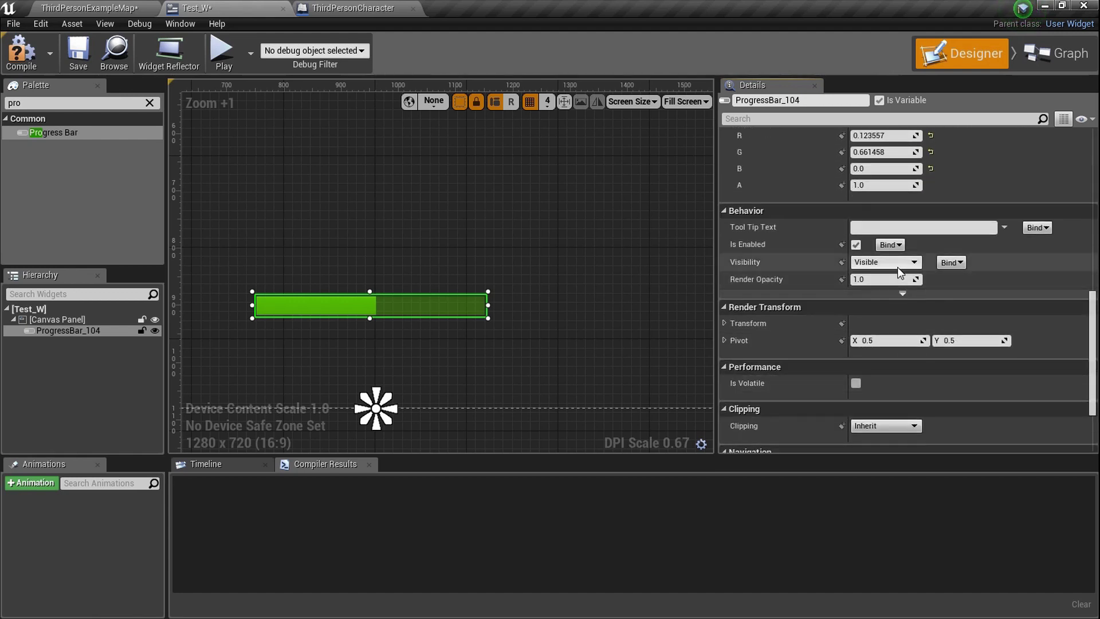
Set the bar's Render Opacity to 0.8 and compile Test_W
left_click(877, 279)
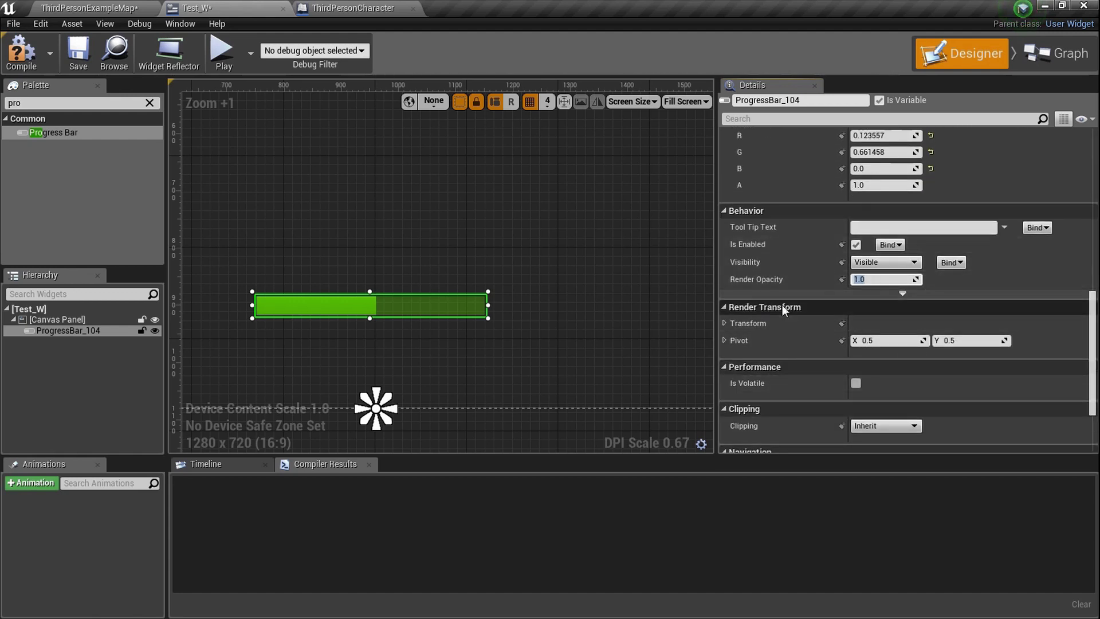
type("0.8")
key("Return")
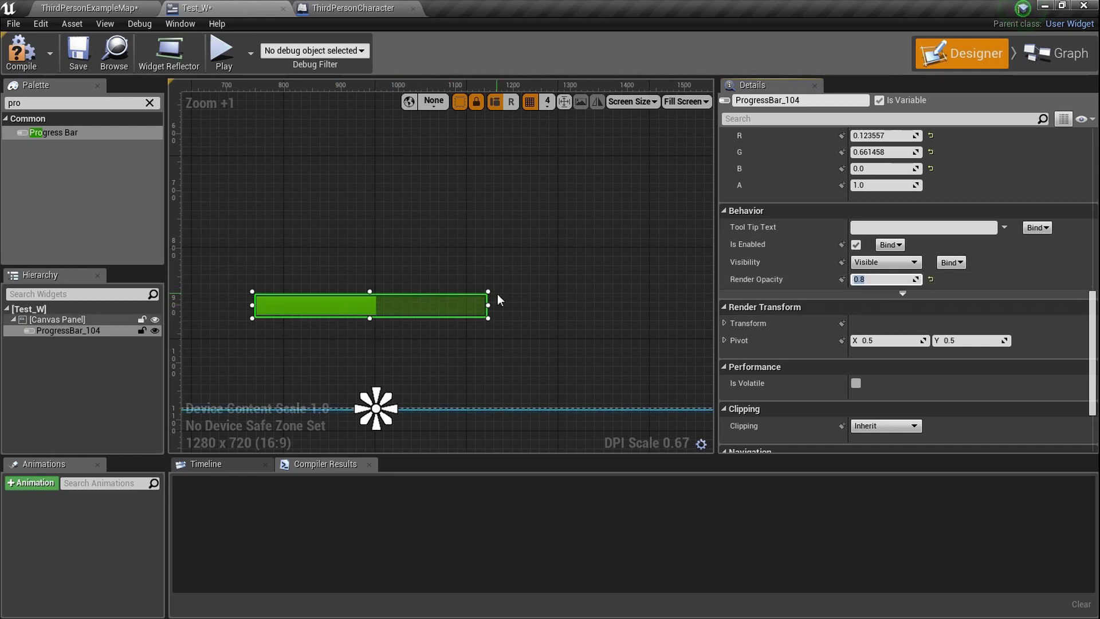
type("0.1")
key("Return")
scroll(498, 293, "down", 1)
scroll(411, 282, "up", 1)
type("0.8")
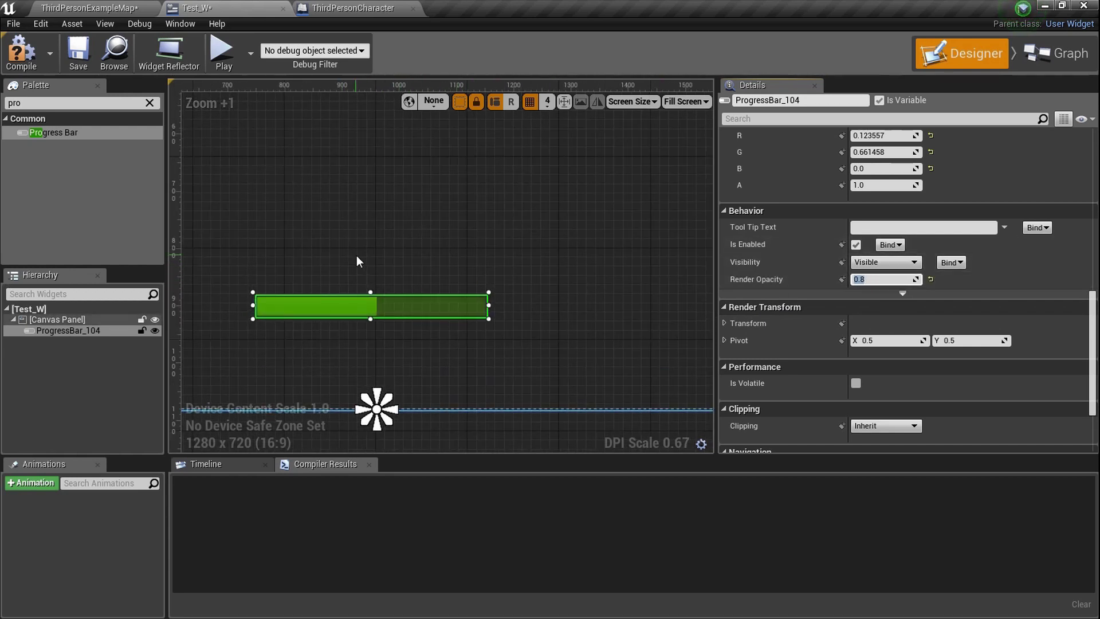
left_click(21, 51)
Save Test_W and play-test the level to view the green bar in-game
left_click(77, 67)
left_click(89, 8)
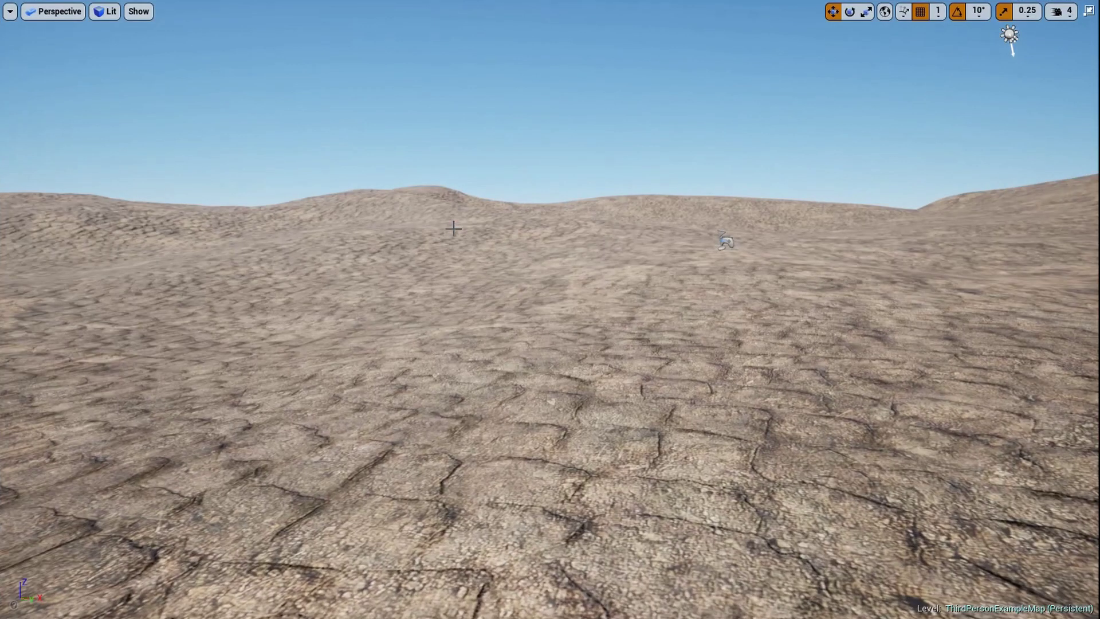
key("alt+p")
left_click(471, 239)
key("w")
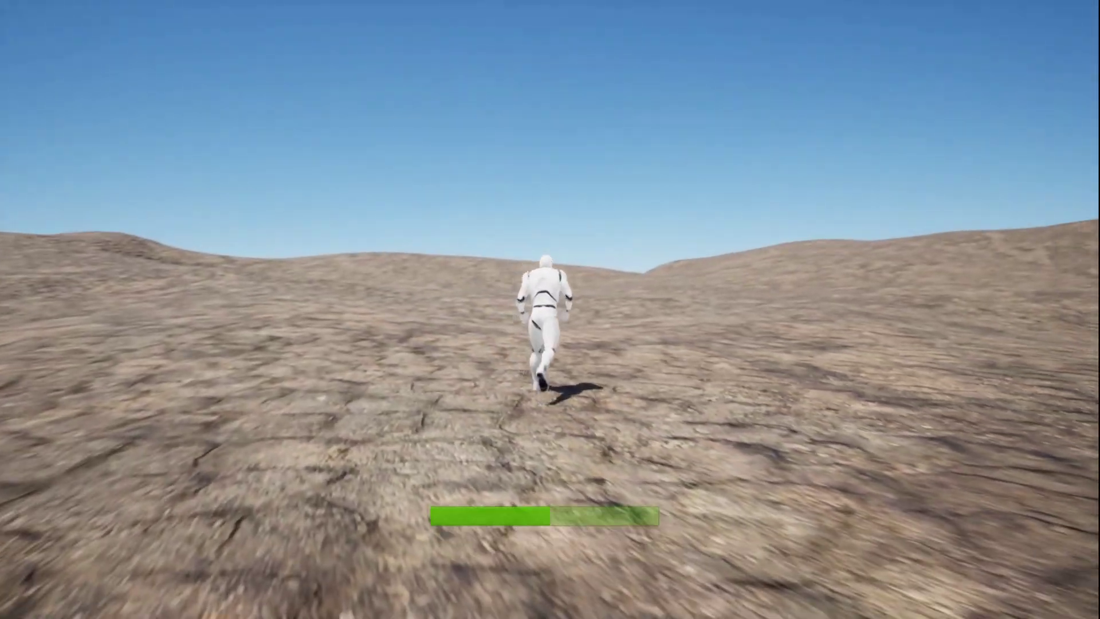
key("Escape")
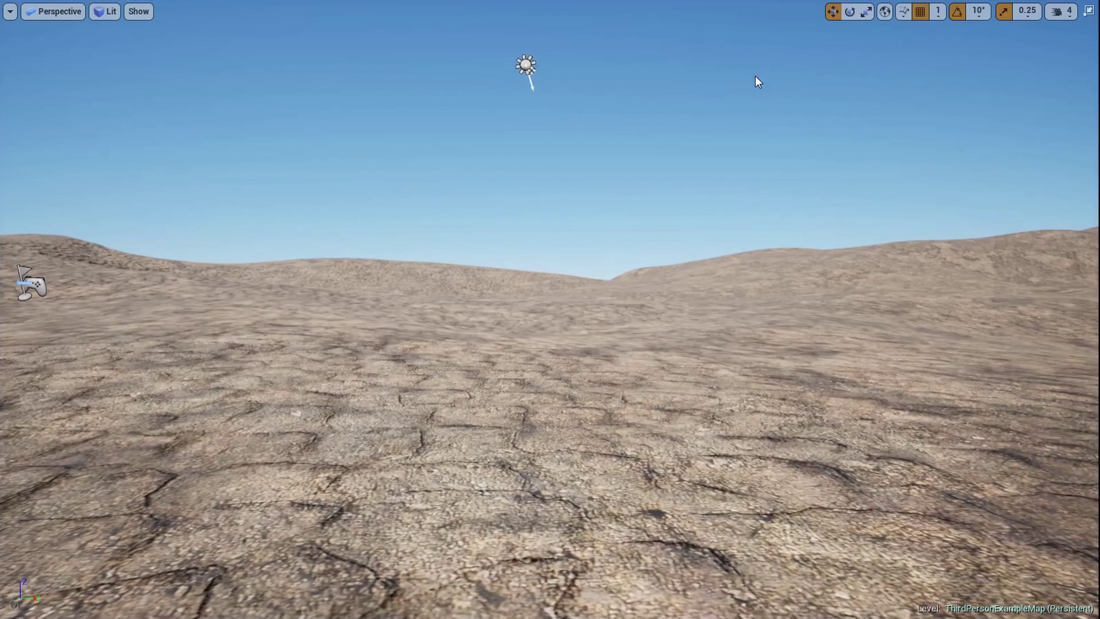
key("F11")
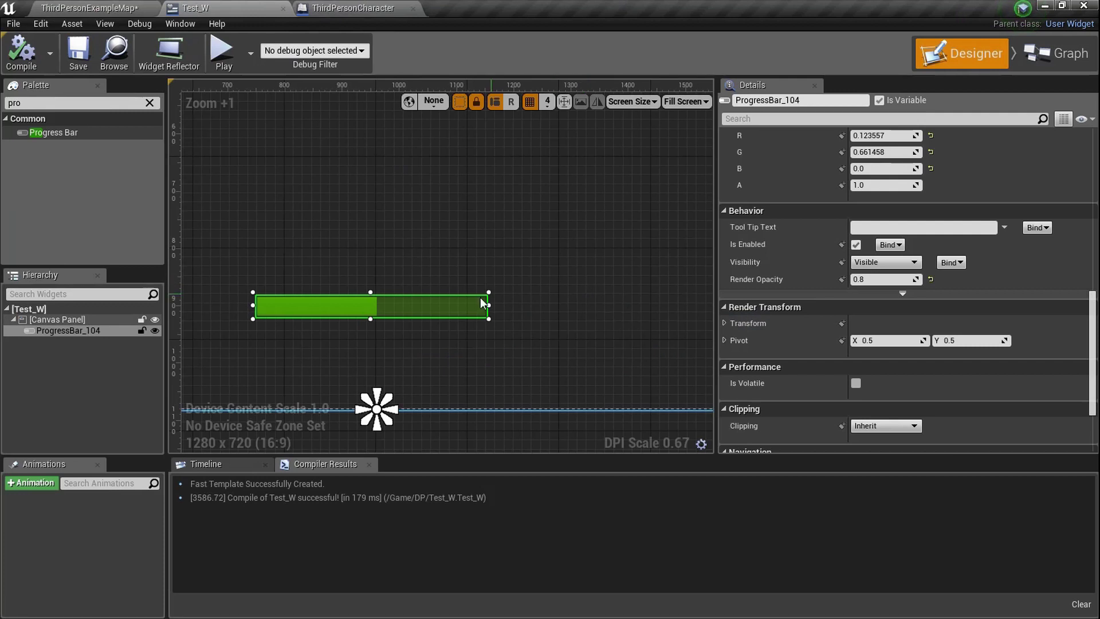
Delete the progress bar and place an Image widget on the canvas
key("Delete")
scroll(378, 295, "down", 2)
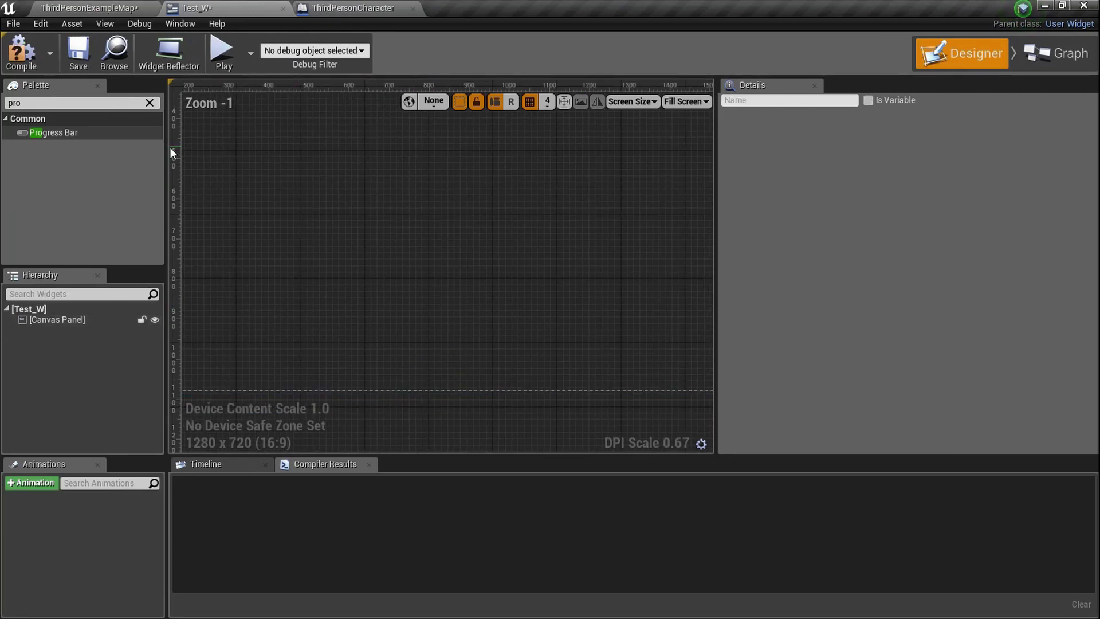
left_click(149, 103)
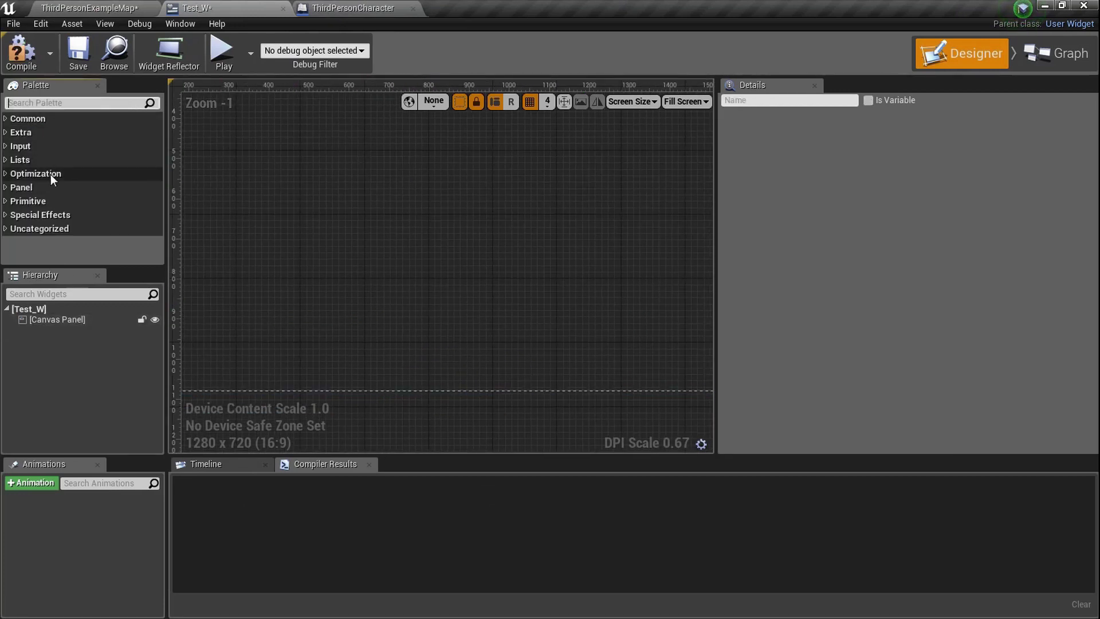
left_click(94, 104)
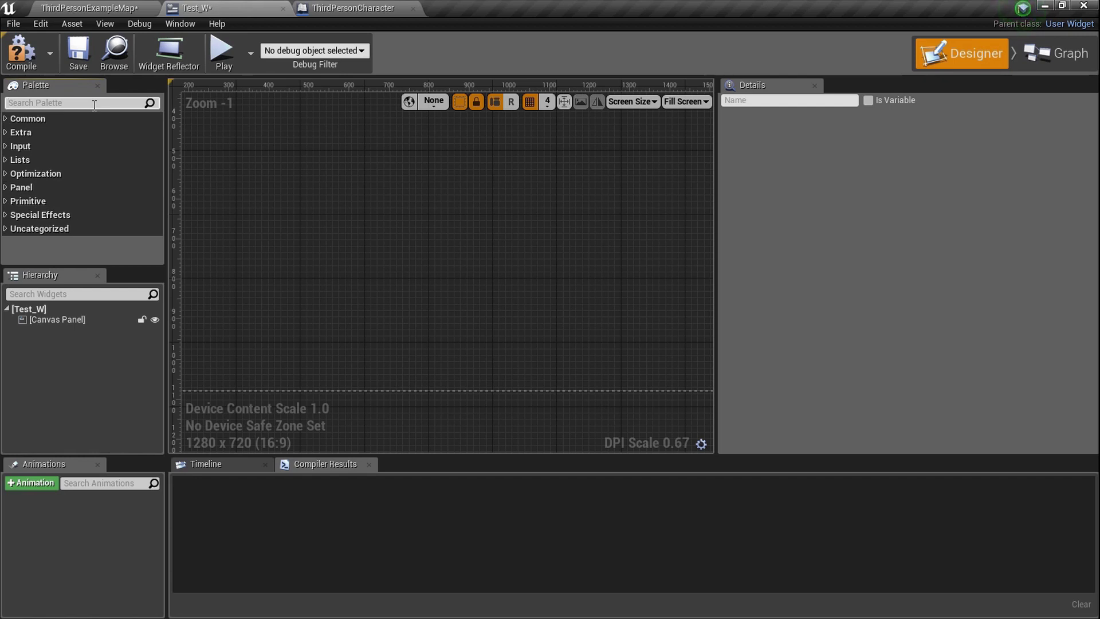
type("ima")
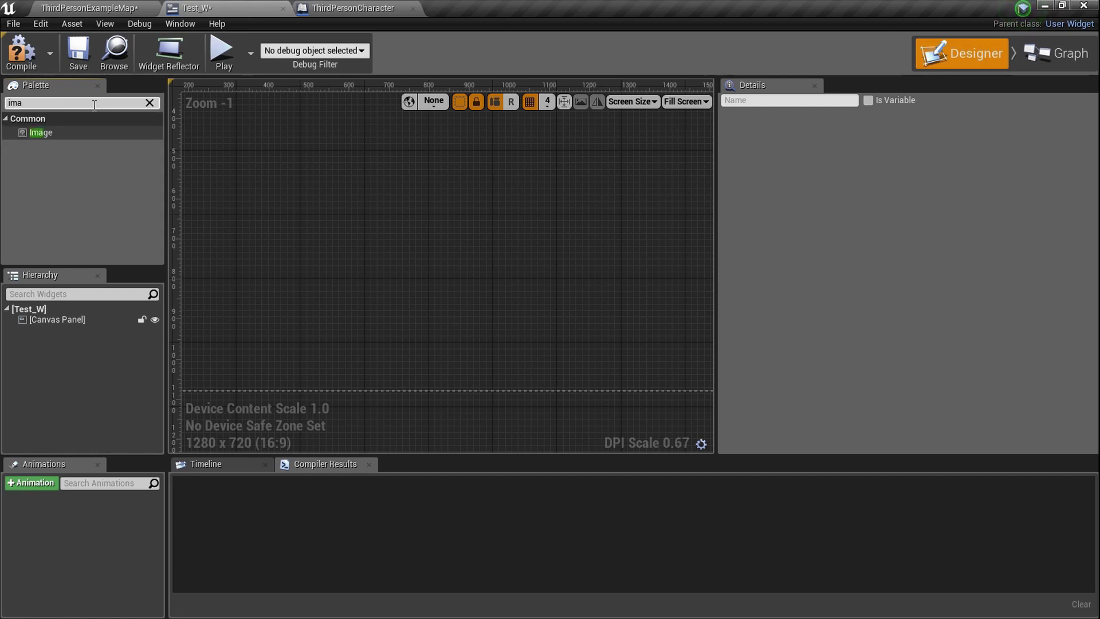
left_click_drag(94, 133, 464, 331)
Anchor the image to the bottom centre
scroll(468, 336, "down", 5)
scroll(440, 302, "up", 8)
scroll(504, 312, "down", 4)
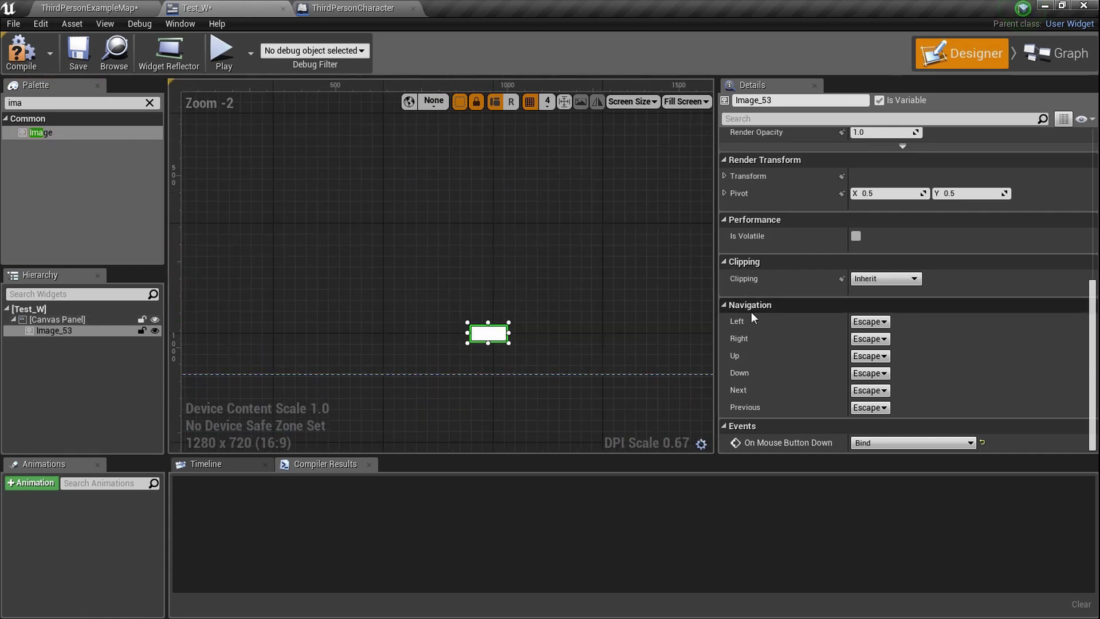
scroll(563, 315, "up", 5)
scroll(584, 301, "down", 4)
scroll(961, 285, "up", 4)
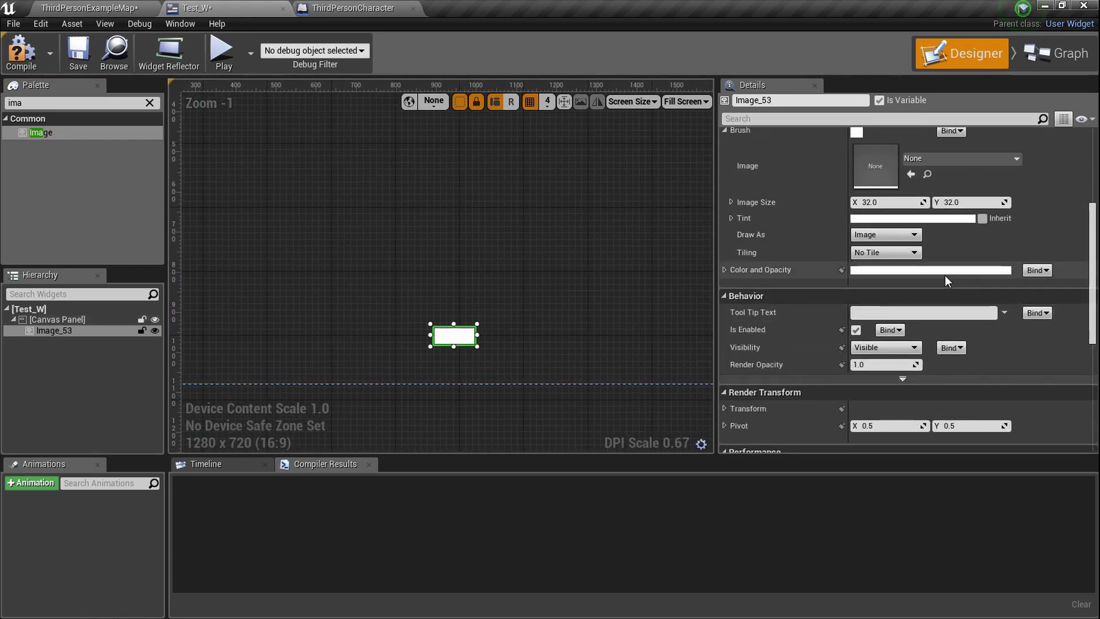
scroll(944, 275, "up", 3)
scroll(566, 298, "down", 9)
scroll(514, 299, "up", 8)
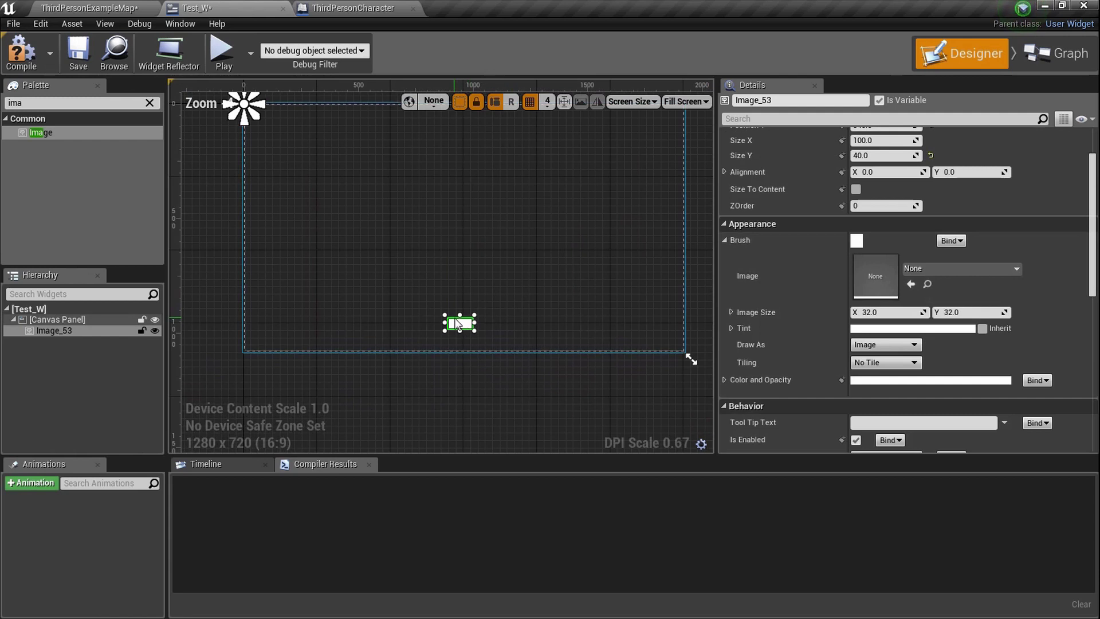
left_click_drag(459, 322, 466, 323)
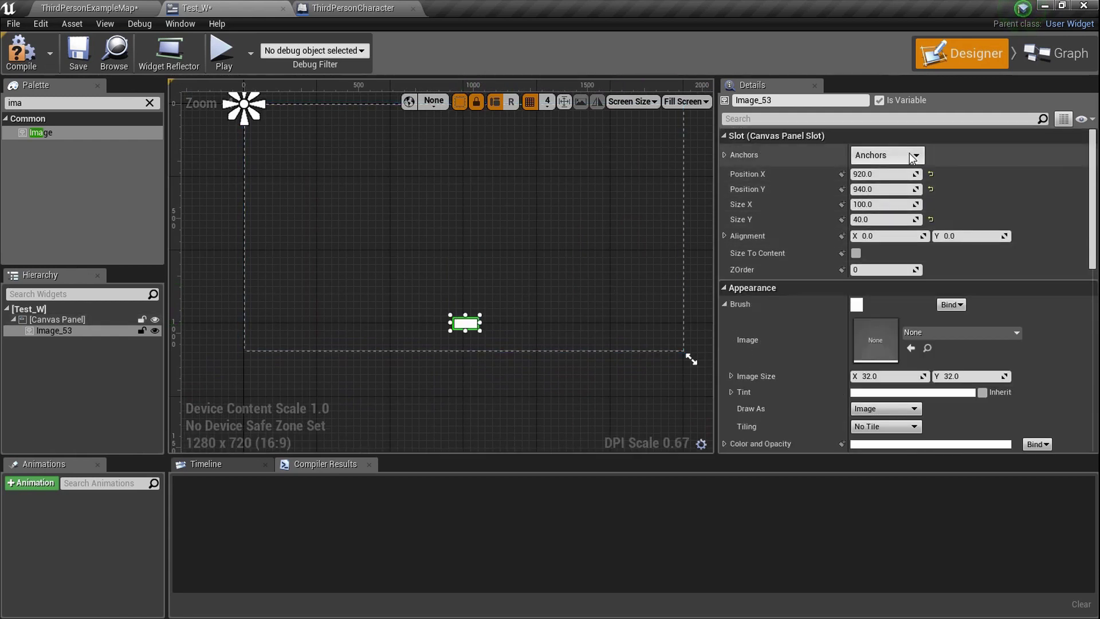
left_click(887, 155)
left_click(924, 285)
Set the image size to 100 by 100
scroll(548, 316, "up", 8)
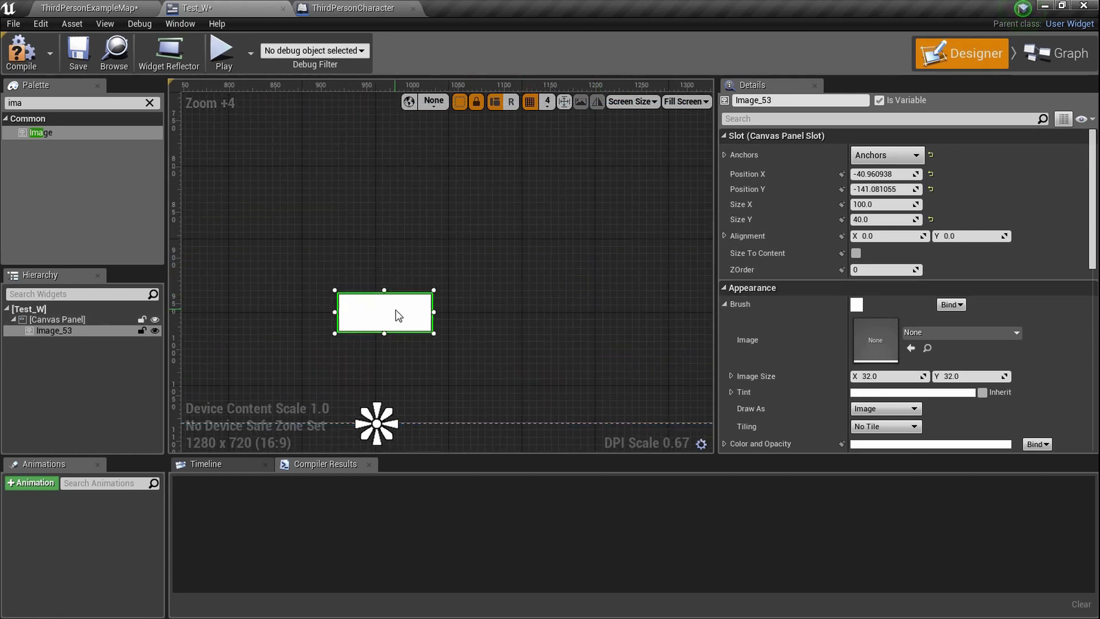
left_click(883, 205)
type("1")
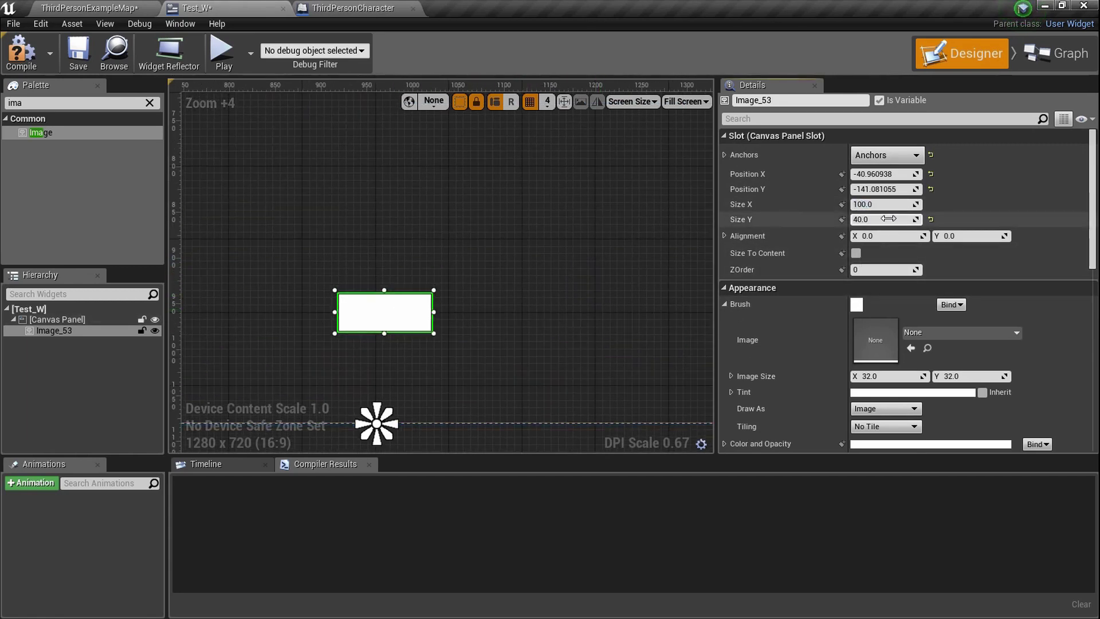
left_click(888, 218)
type("100")
key("Return")
Move the image up the canvas
left_click_drag(411, 330, 397, 304)
scroll(486, 310, "down", 3)
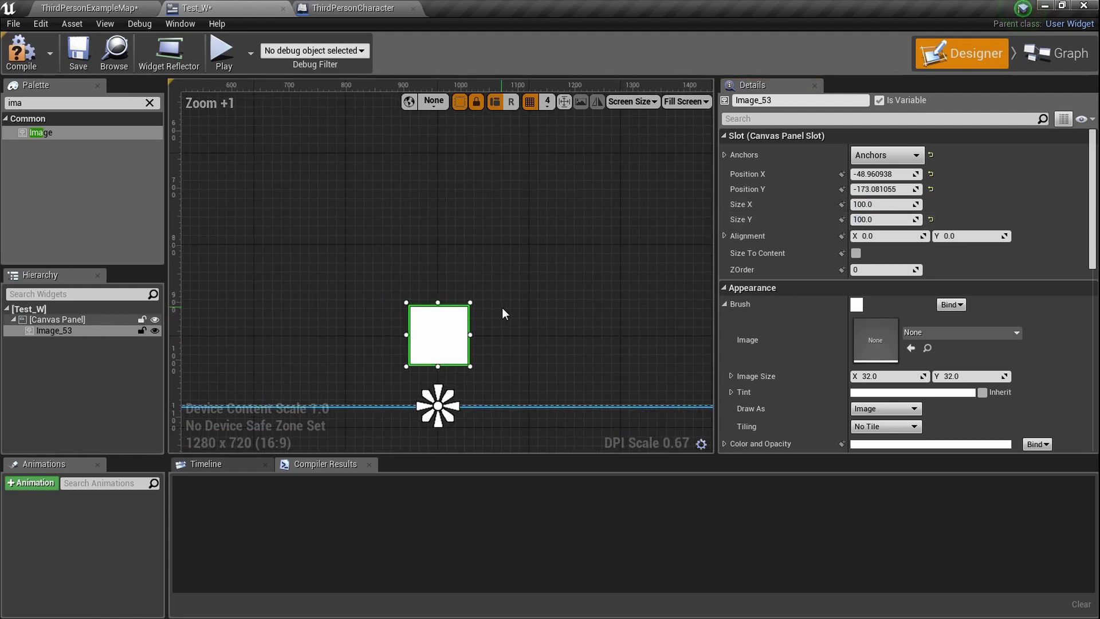
scroll(502, 314, "down", 2)
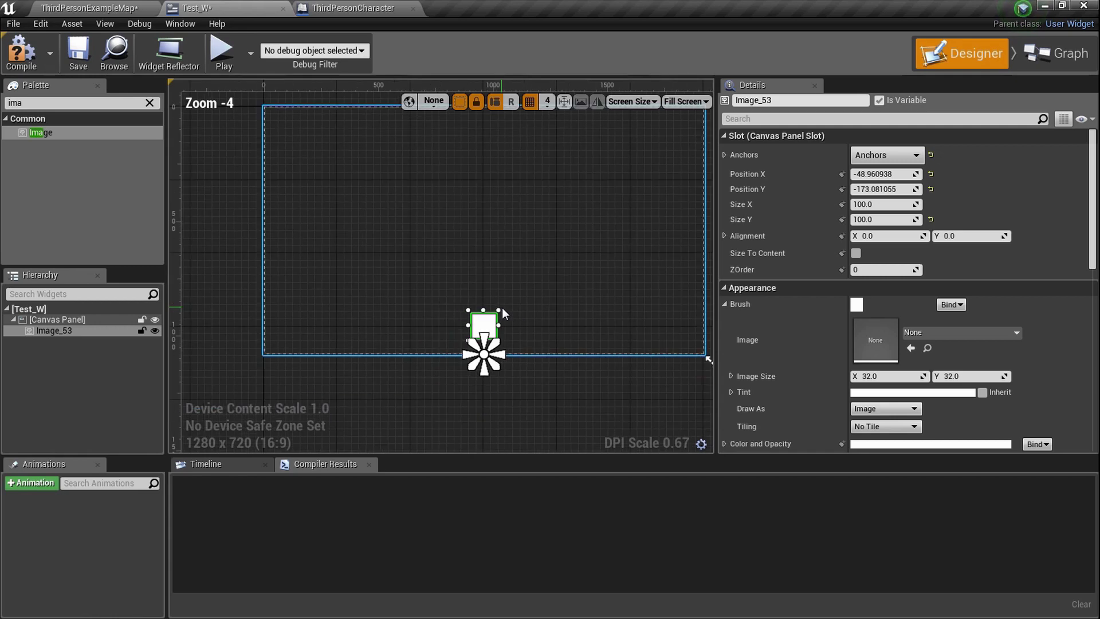
left_click_drag(476, 326, 475, 314)
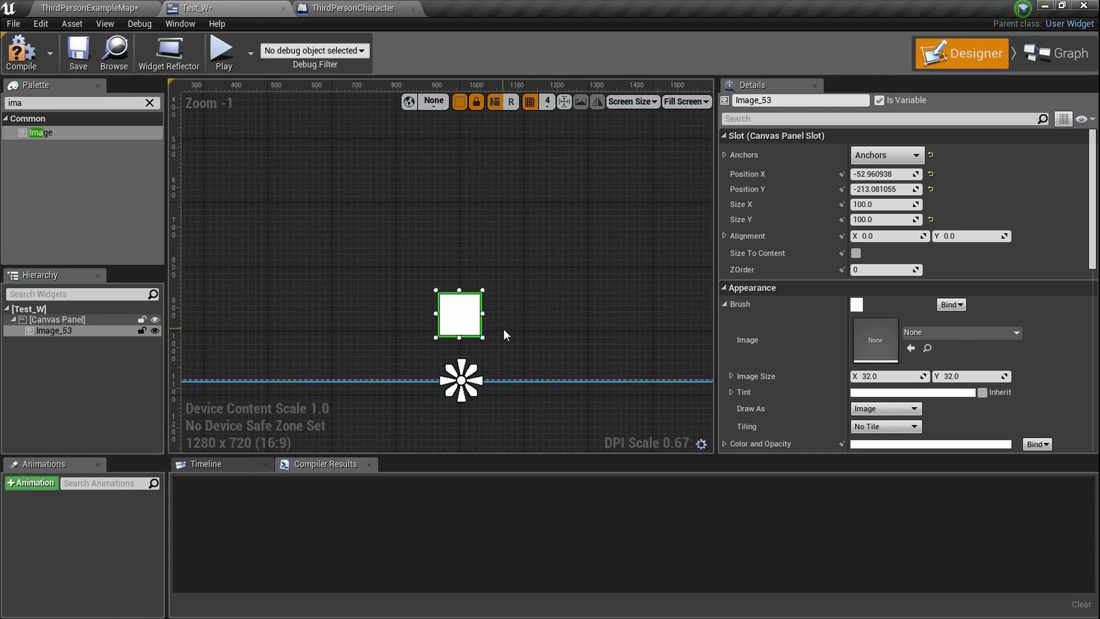
scroll(504, 329, "down", 5)
scroll(491, 342, "up", 5)
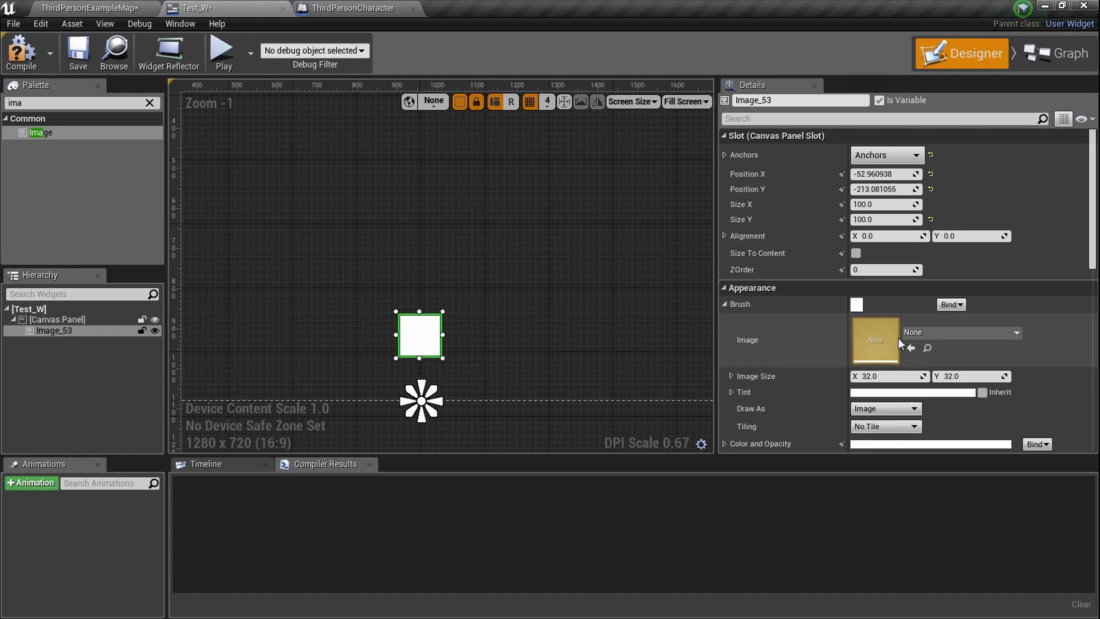
scroll(407, 333, "up", 8)
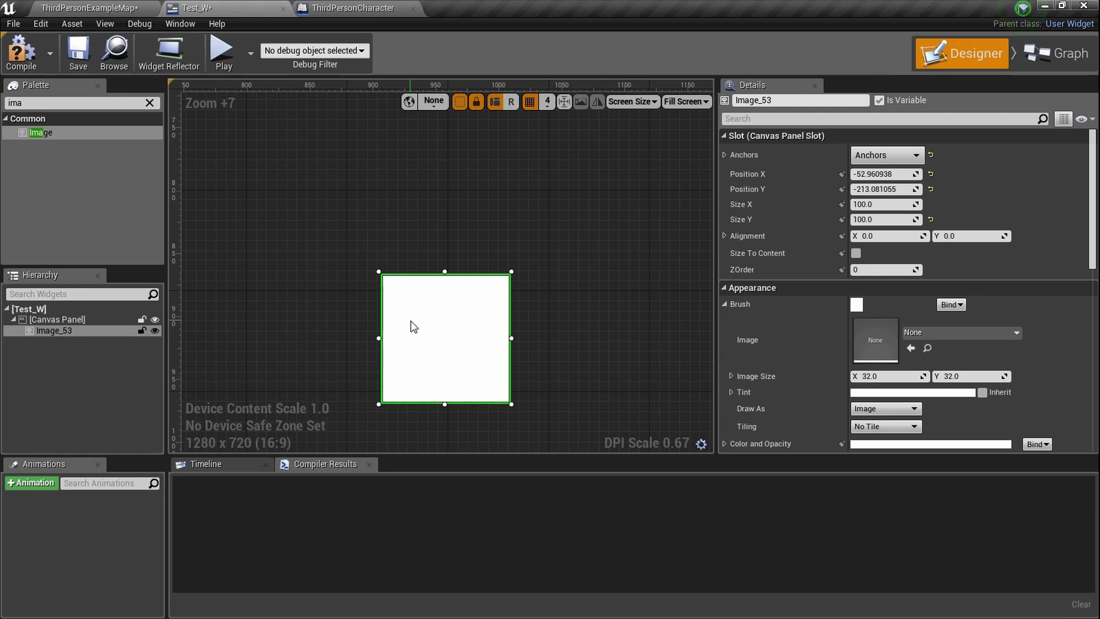
Compile and save Test_W, then create a new material named G in the DP folder
left_click(22, 52)
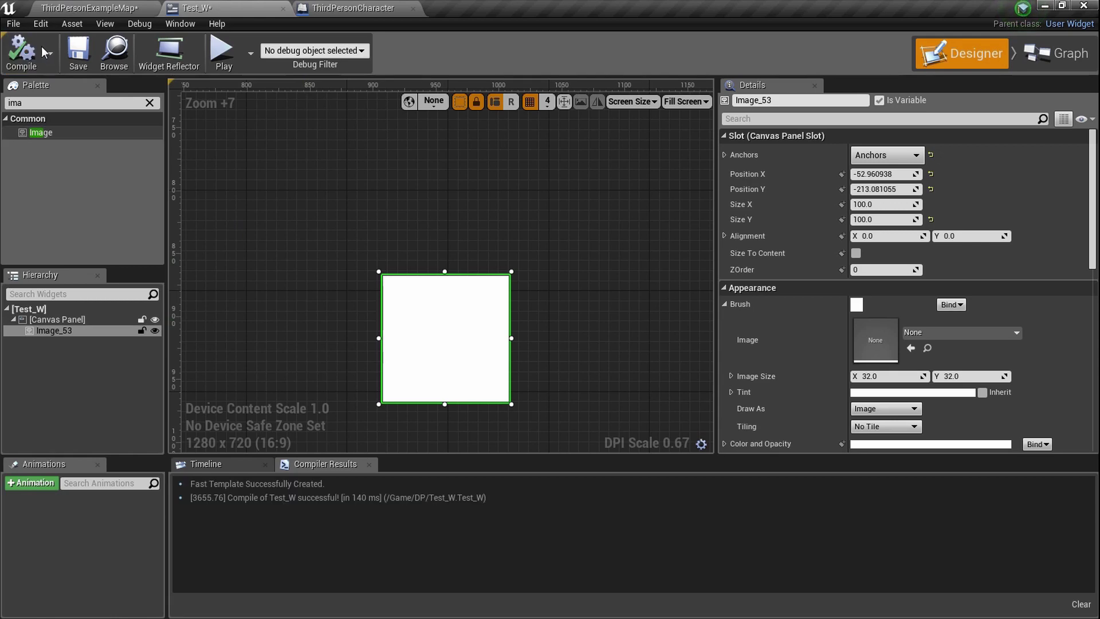
left_click(73, 53)
left_click(89, 8)
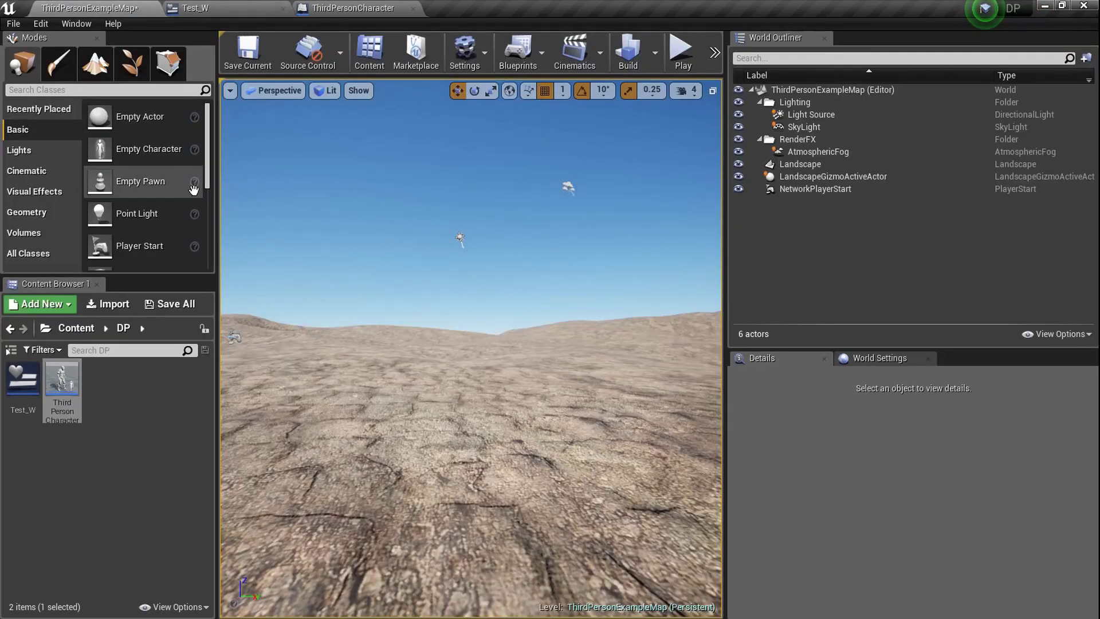
right_click(123, 408)
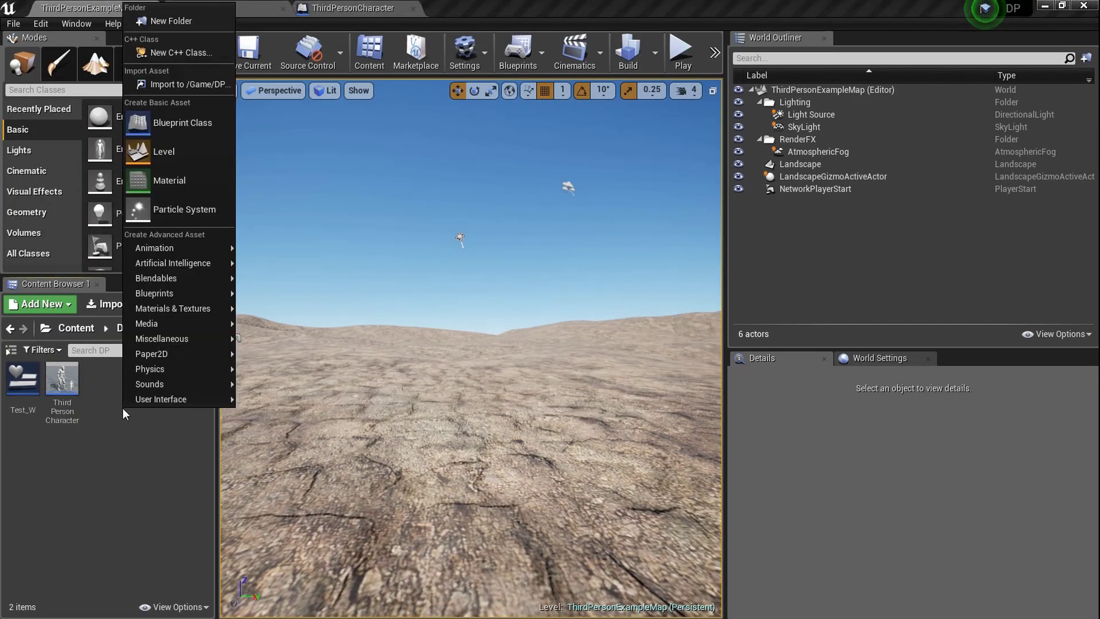
left_click(200, 193)
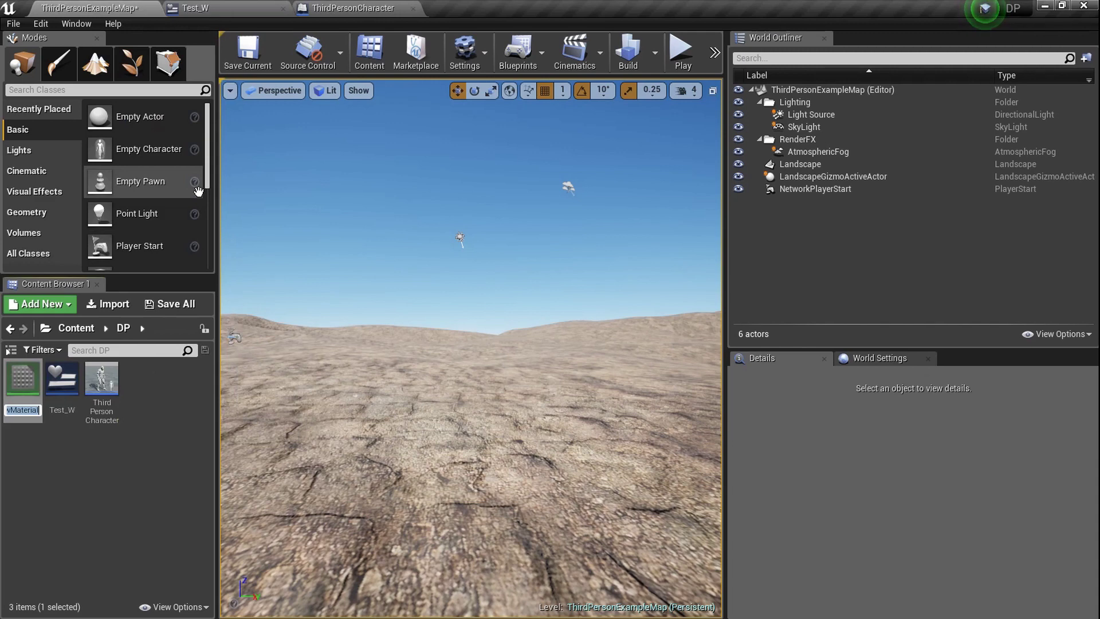
type("G")
key("Return")
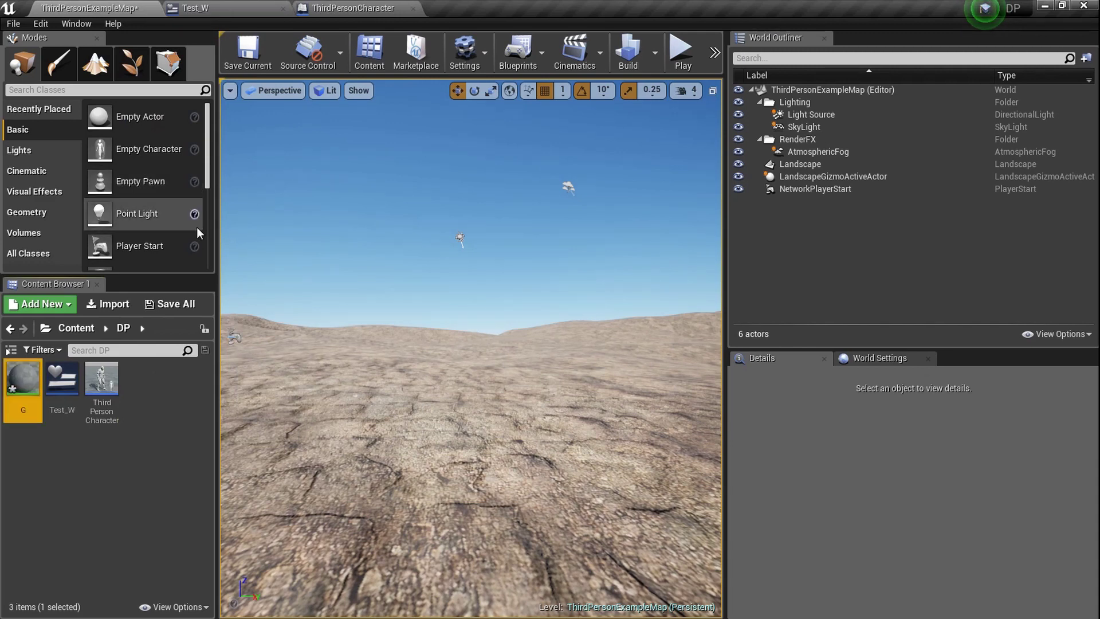
Open material G and set its Material Domain to User Interface
double_click(16, 401)
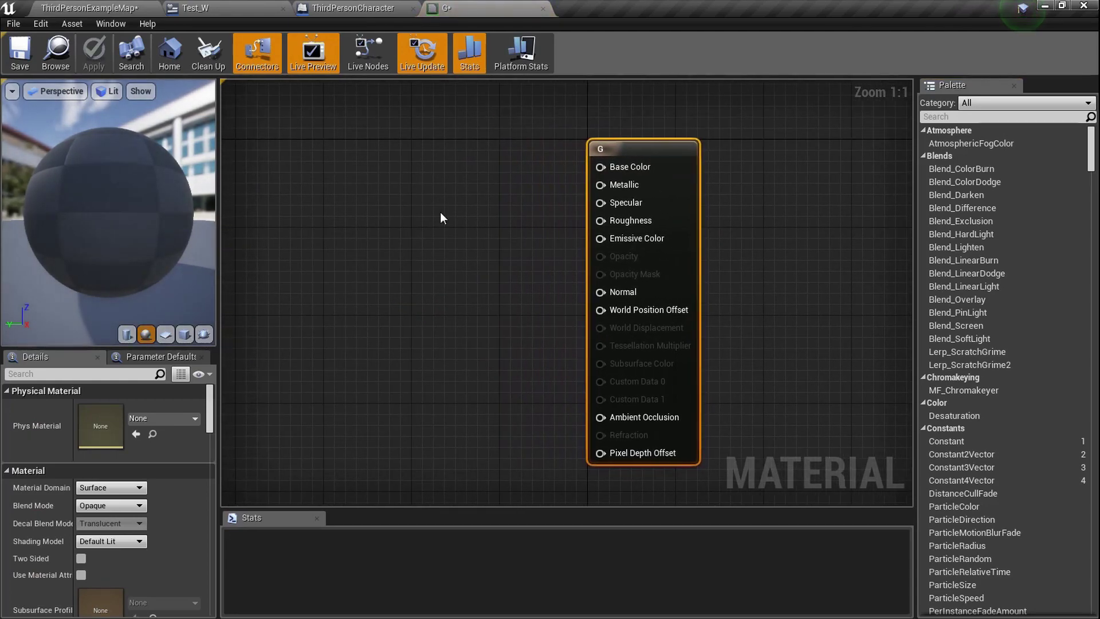
scroll(440, 218, "down", 2)
scroll(590, 187, "up", 6)
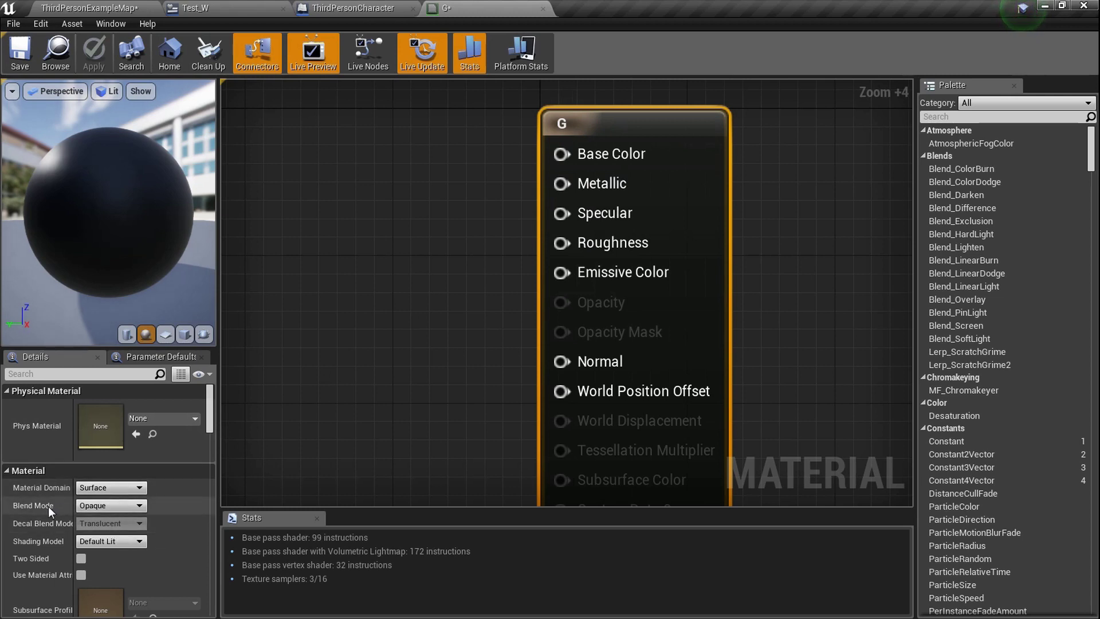
left_click(126, 490)
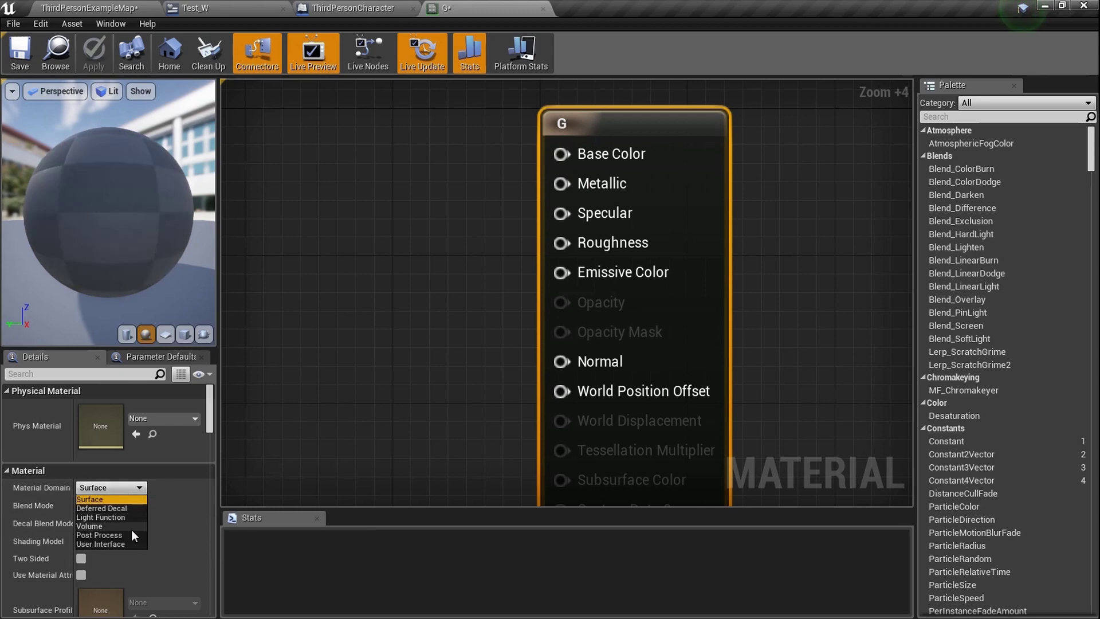
left_click(130, 544)
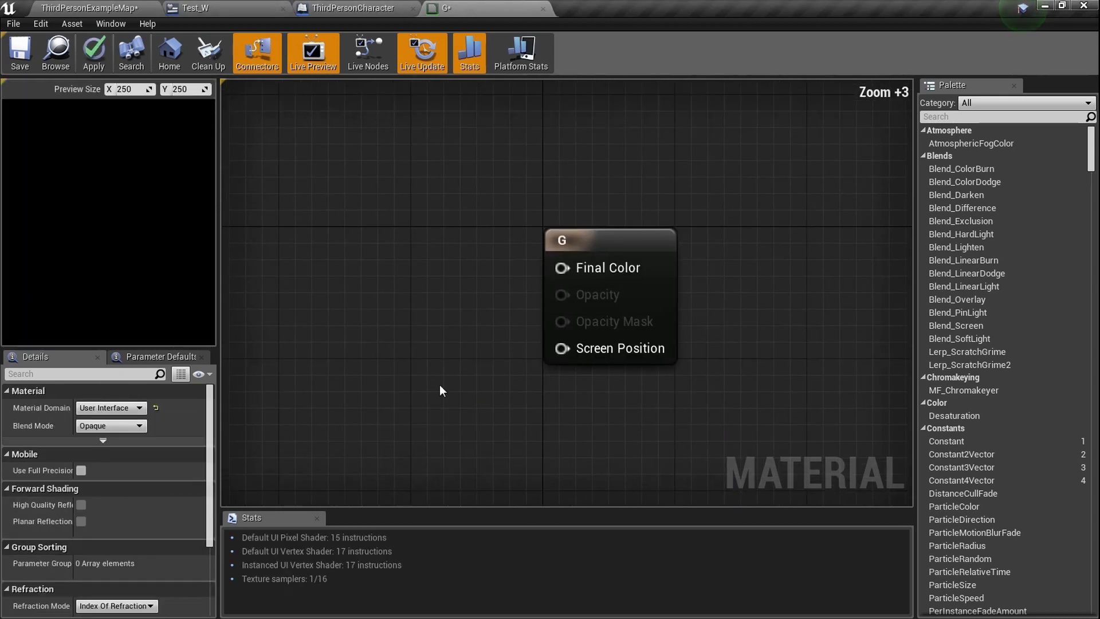
Switch material G's Blend Mode from Opaque to Translucent
left_click_drag(492, 216, 634, 336)
scroll(666, 333, "down", 1)
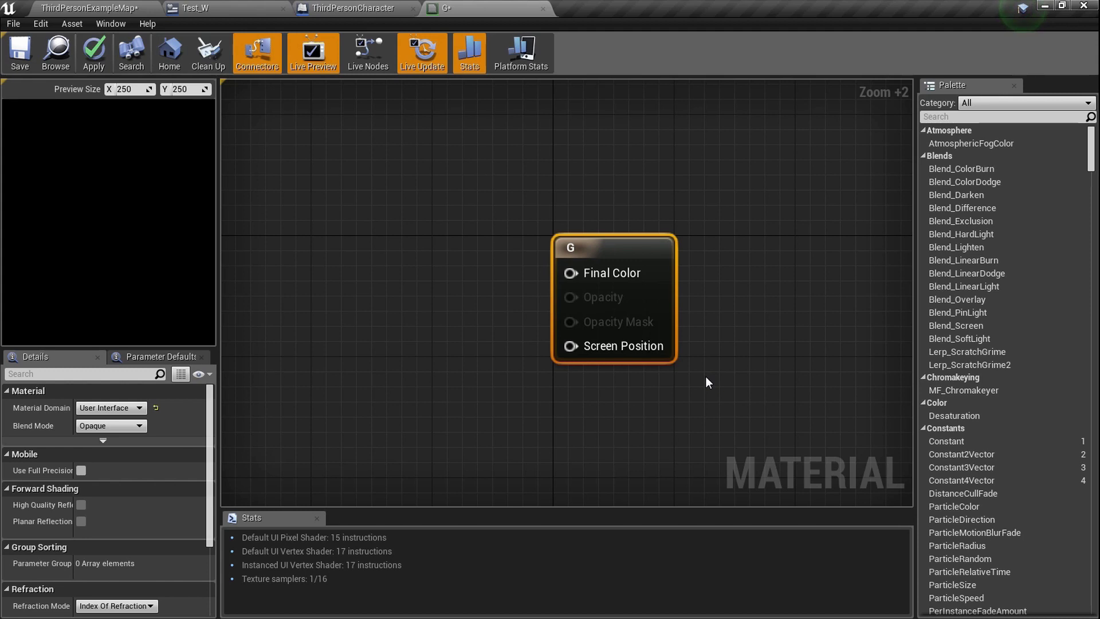
scroll(689, 376, "up", 3)
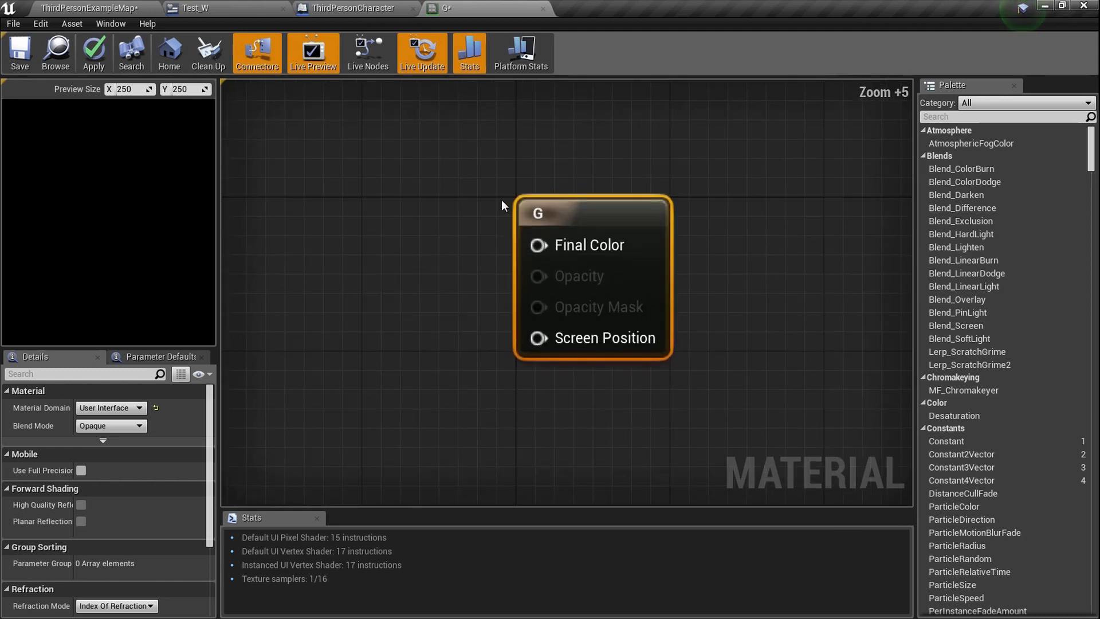
left_click(139, 425)
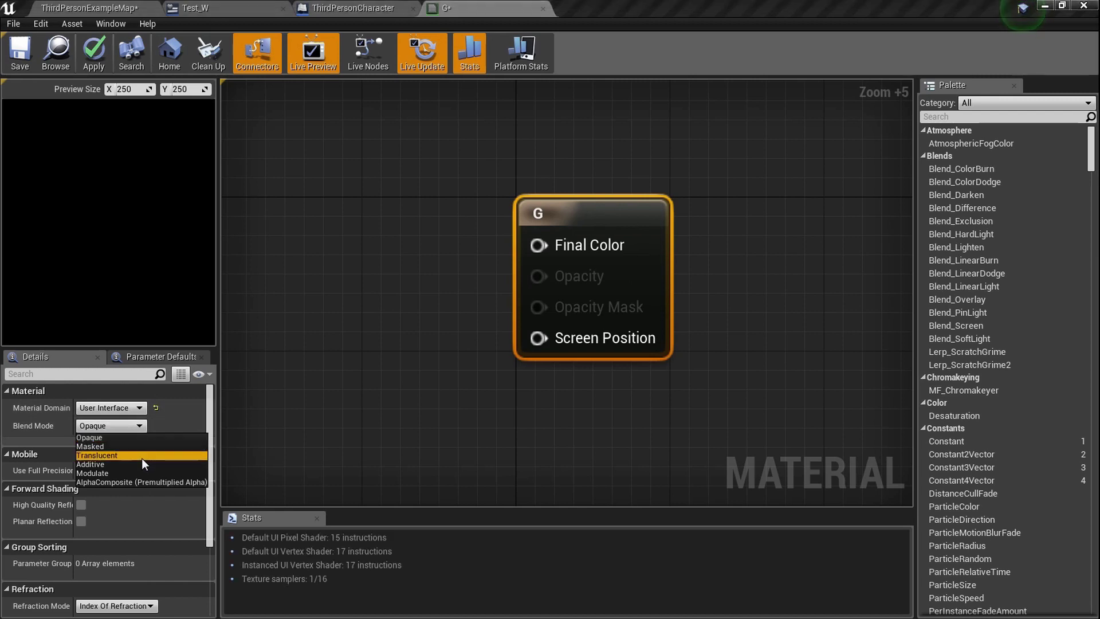
left_click(142, 459)
Add a RadialGradientExponential node and place it left of the G output node
right_click_drag(687, 381, 898, 435)
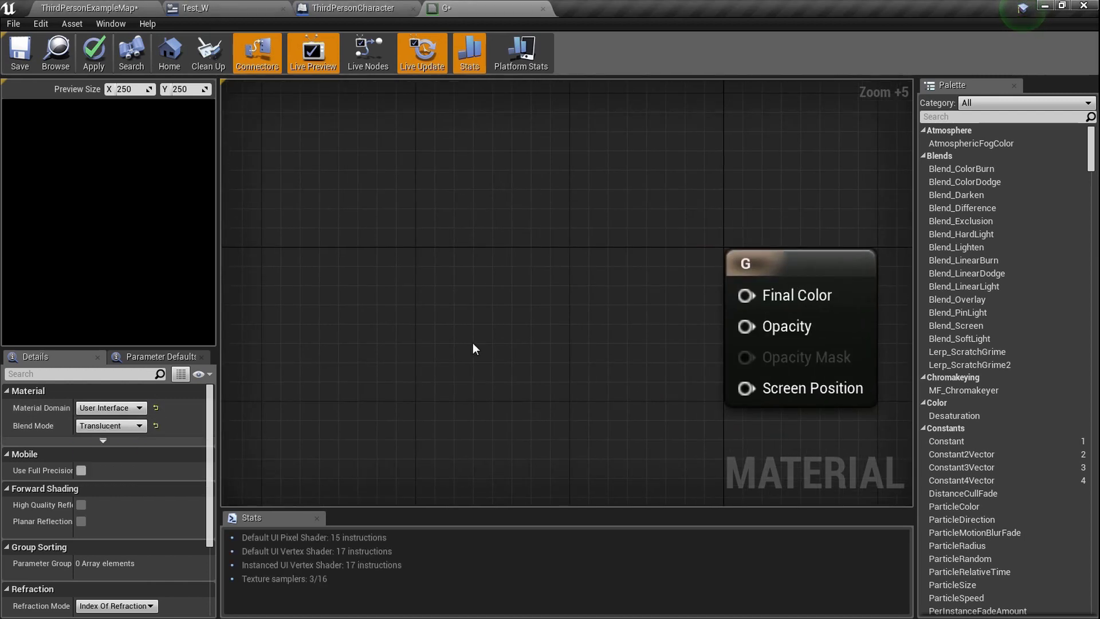
right_click(450, 327)
type("radi")
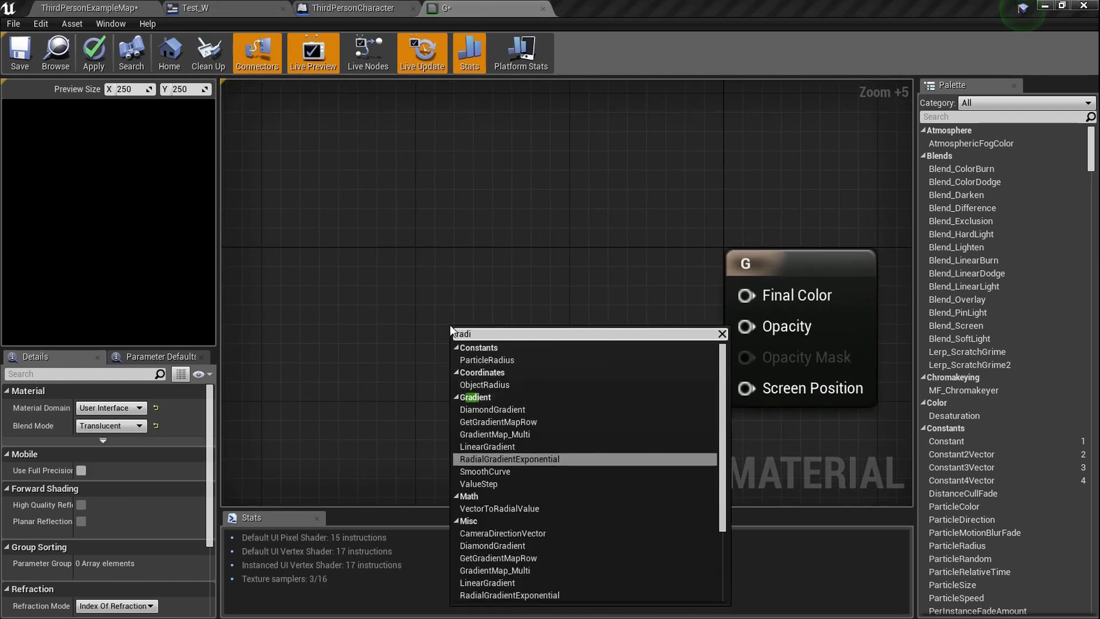
key("Return")
scroll(449, 325, "down", 4)
right_click_drag(536, 328, 635, 276)
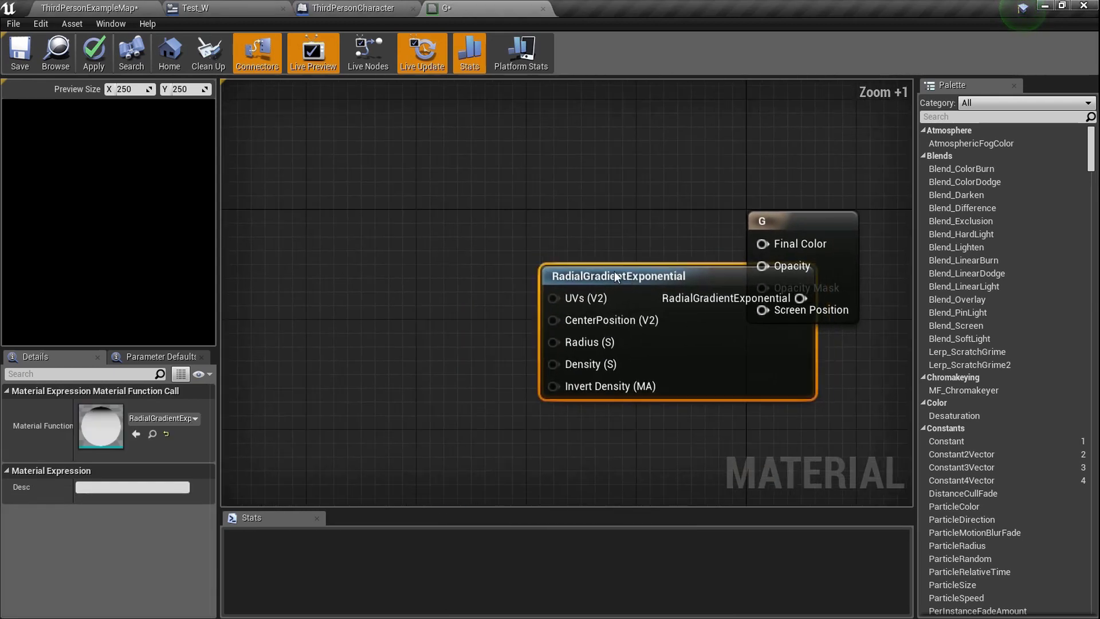
left_click_drag(635, 276, 475, 247)
right_click_drag(352, 263, 384, 255)
Feed the gradient a Radius constant of 0.5 and a Density constant of 20
left_click(350, 264)
left_click(346, 329)
scroll(401, 321, "up", 4)
left_click_drag(378, 298, 375, 393)
left_click(377, 310)
left_click(109, 407)
type("0.5")
key("Return")
left_click(351, 375)
left_click(126, 407)
type("20")
key("Return")
Duplicate the gradient and its constants below, changing the copy's radius to 0.49
scroll(429, 429, "down", 6)
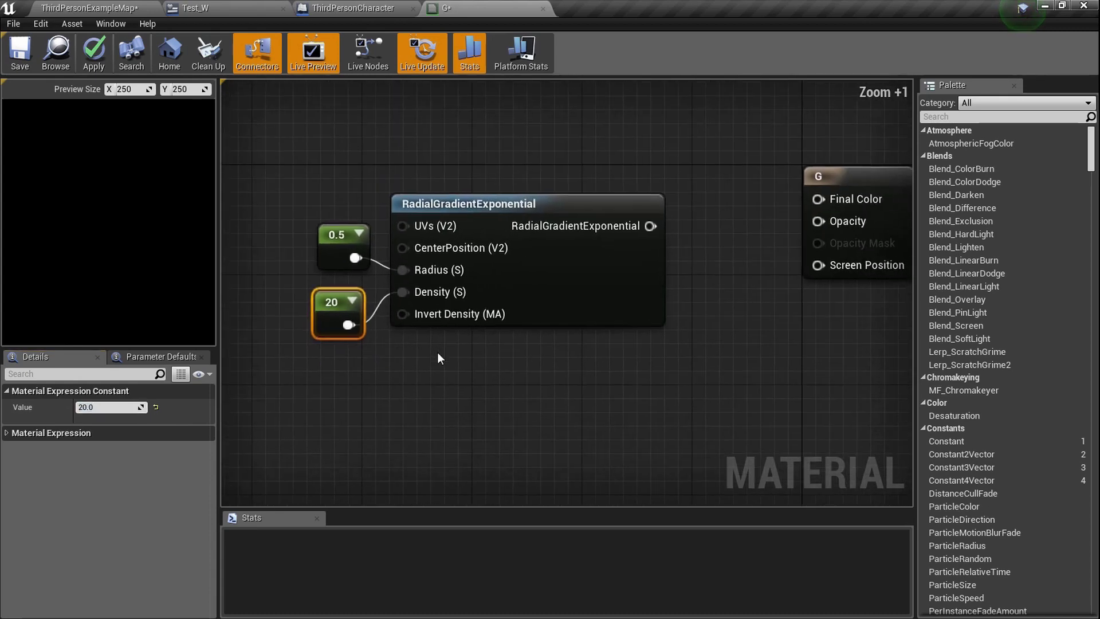
left_click_drag(456, 354, 338, 231)
key("ctrl+c")
right_click_drag(343, 287, 344, 229)
left_click(359, 330)
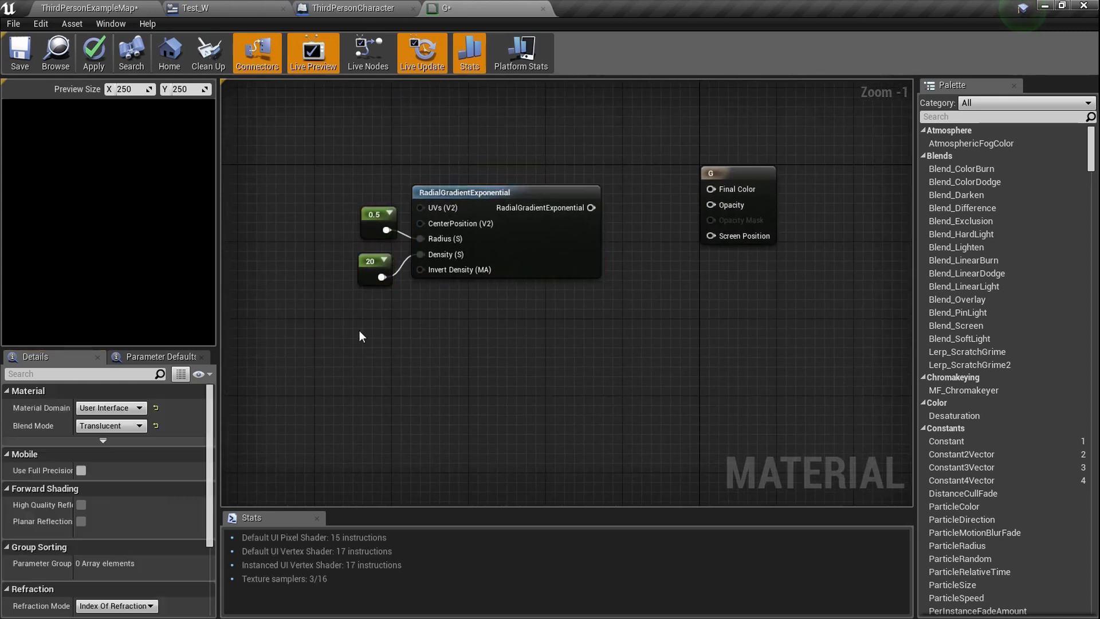
key("ctrl+v")
scroll(403, 323, "up", 7)
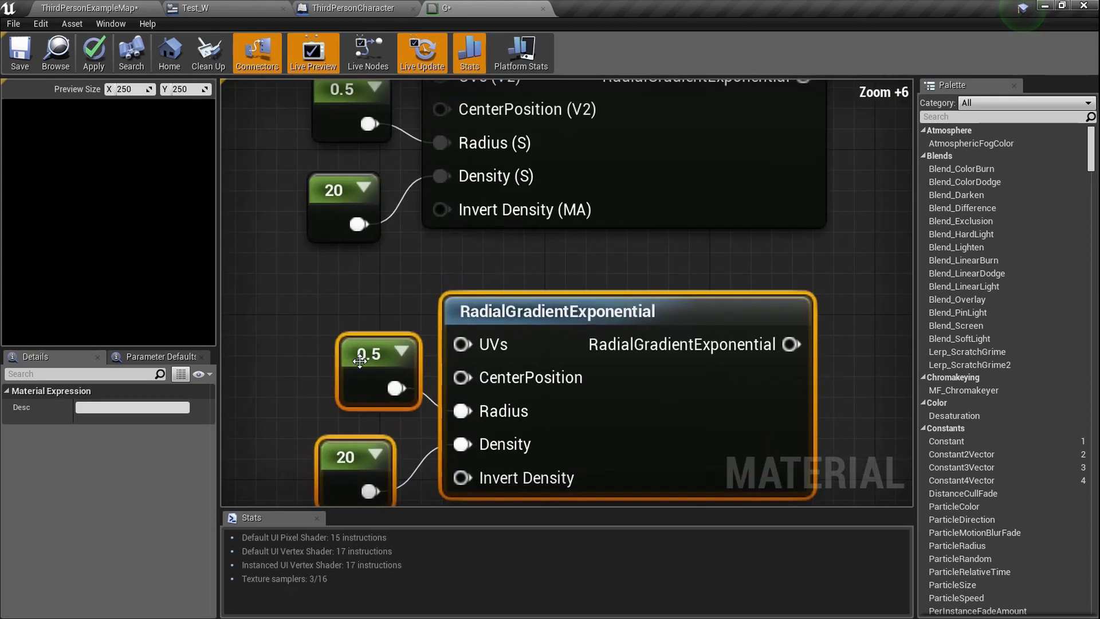
left_click(371, 364)
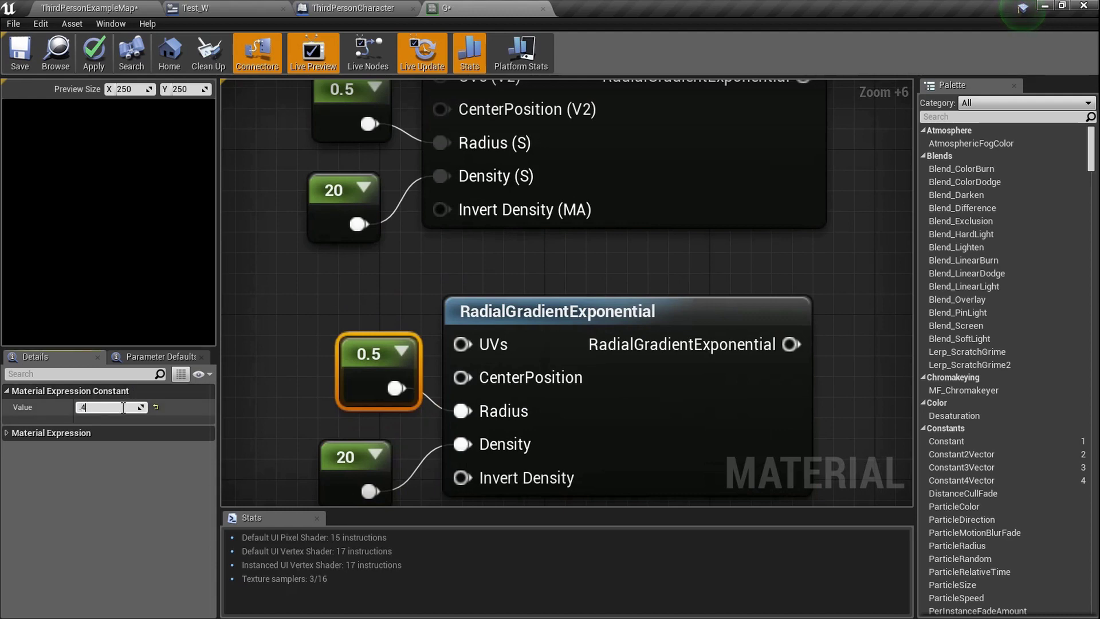
type(".49")
key("Return")
Align the copied nodes and shift both gradient groups further left
scroll(431, 337, "down", 6)
left_click_drag(452, 435, 391, 353)
left_click_drag(533, 376, 511, 375)
left_click_drag(676, 373, 328, 185)
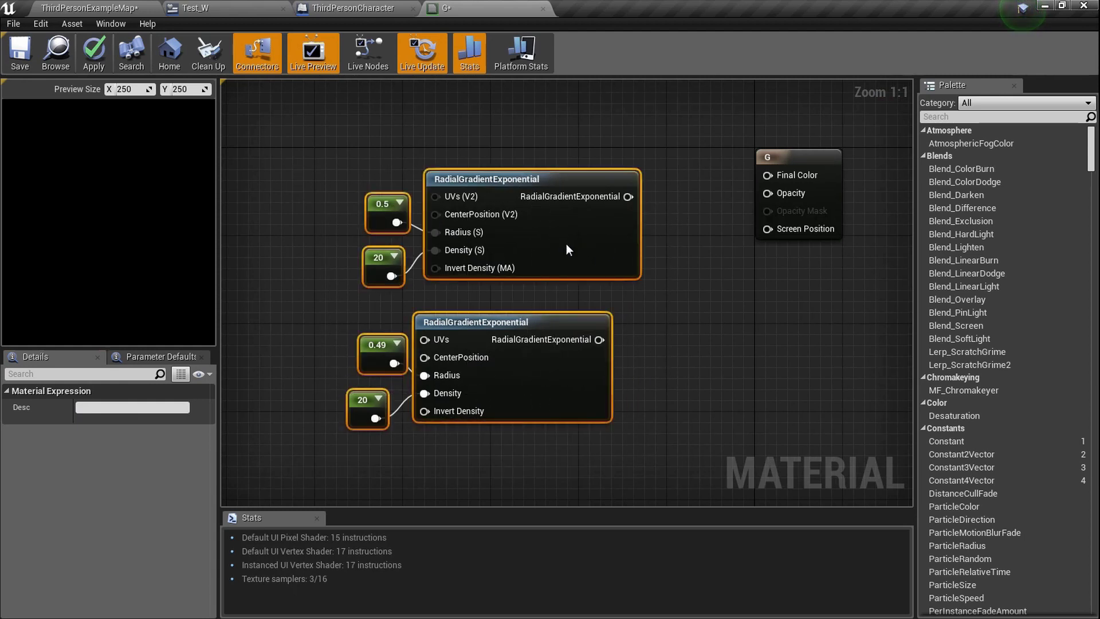
left_click_drag(579, 229, 491, 229)
left_click_drag(541, 196, 615, 256)
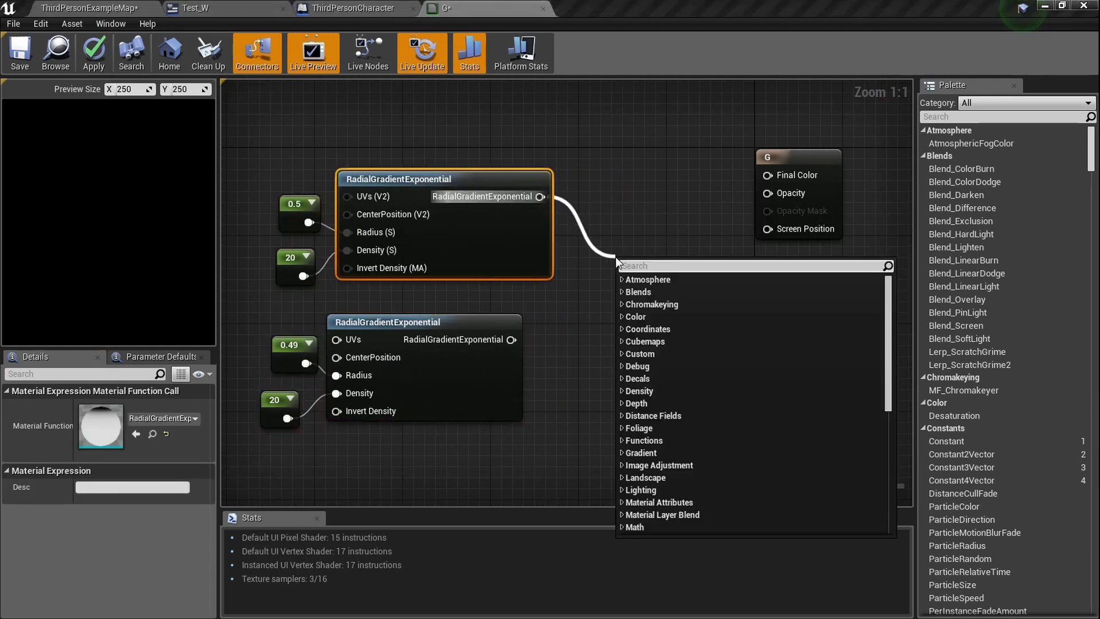
Subtract the 0.49 gradient from the 0.5 gradient into Final Color and save G
type("subtract")
key("Return")
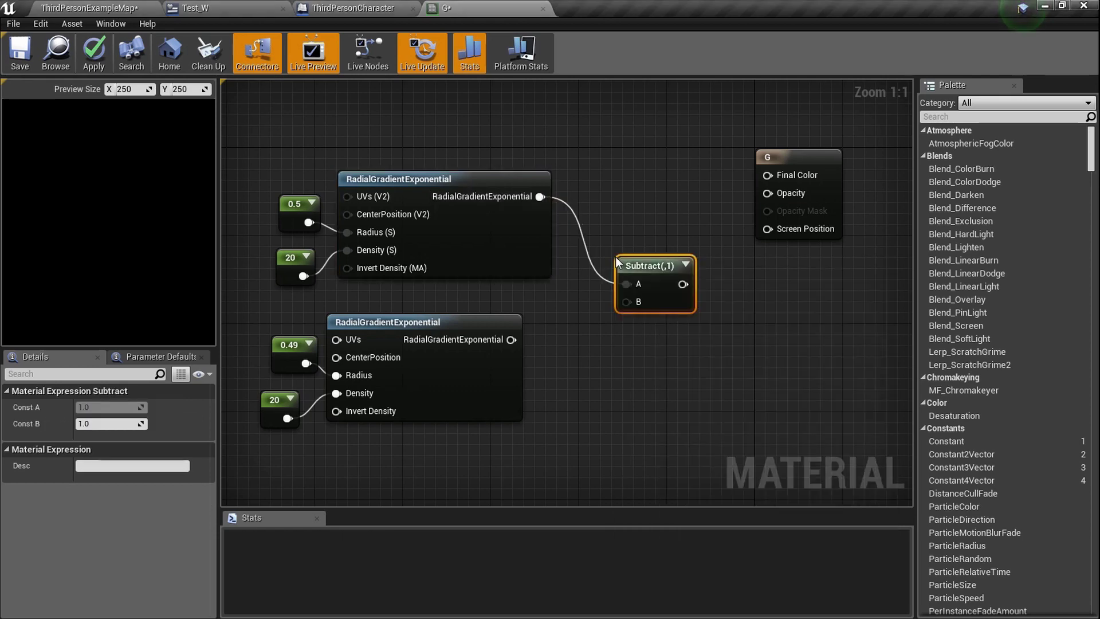
scroll(558, 301, "up", 3)
left_click_drag(495, 360, 660, 305)
right_click_drag(662, 307, 492, 369)
left_click_drag(786, 205, 852, 287)
left_click_drag(556, 338, 767, 258)
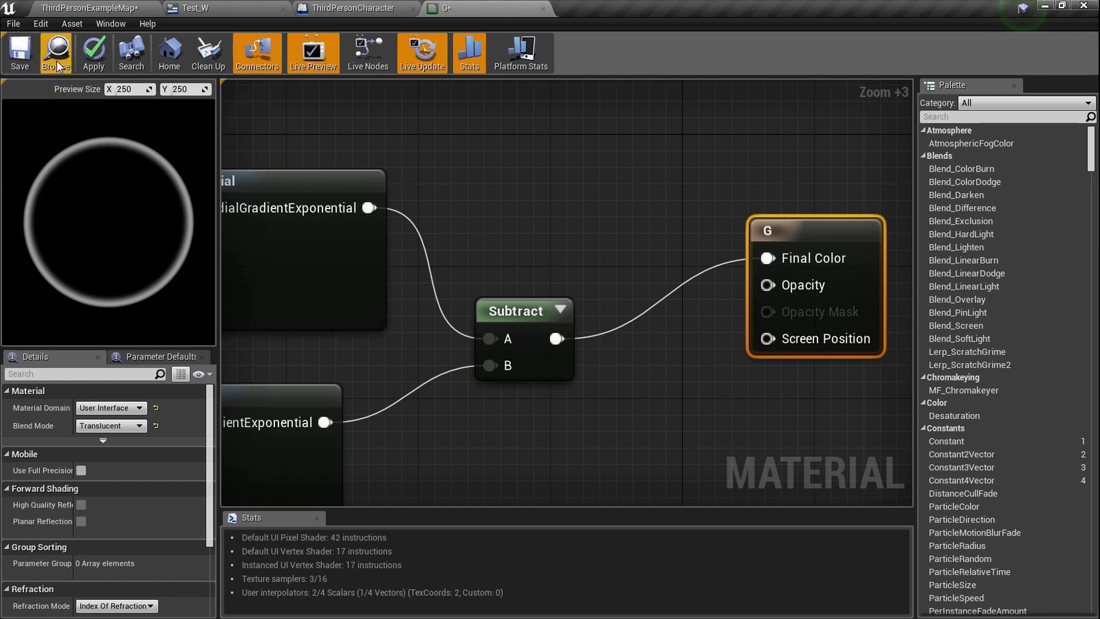
left_click(8, 60)
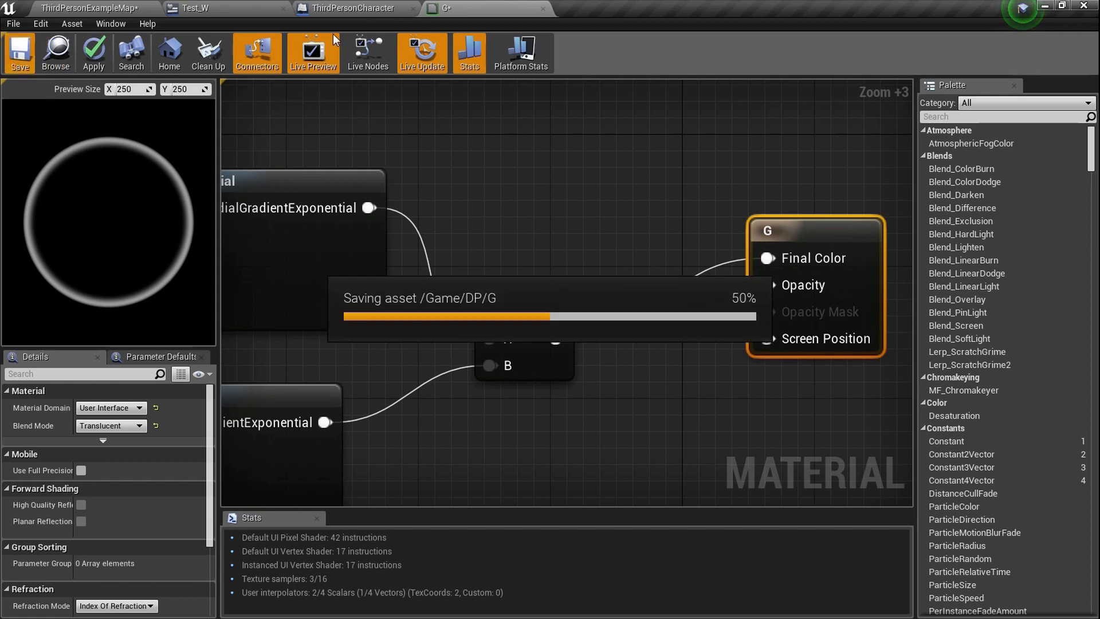
Assign material G from the Content Browser as Image_53's Brush Image in Test_W
left_click(360, 10)
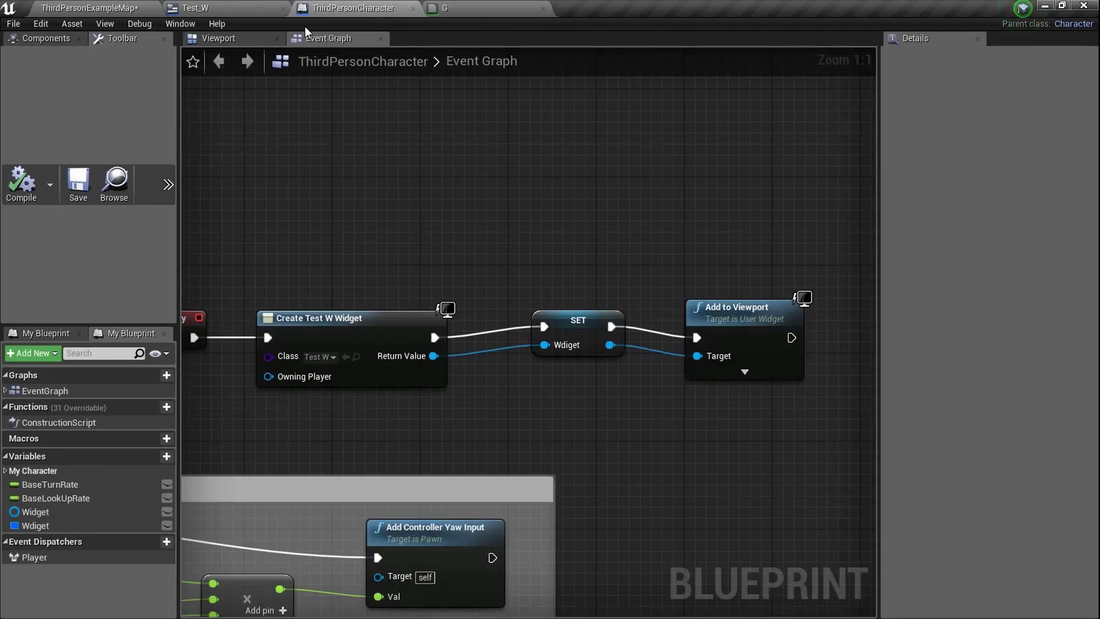
left_click(247, 10)
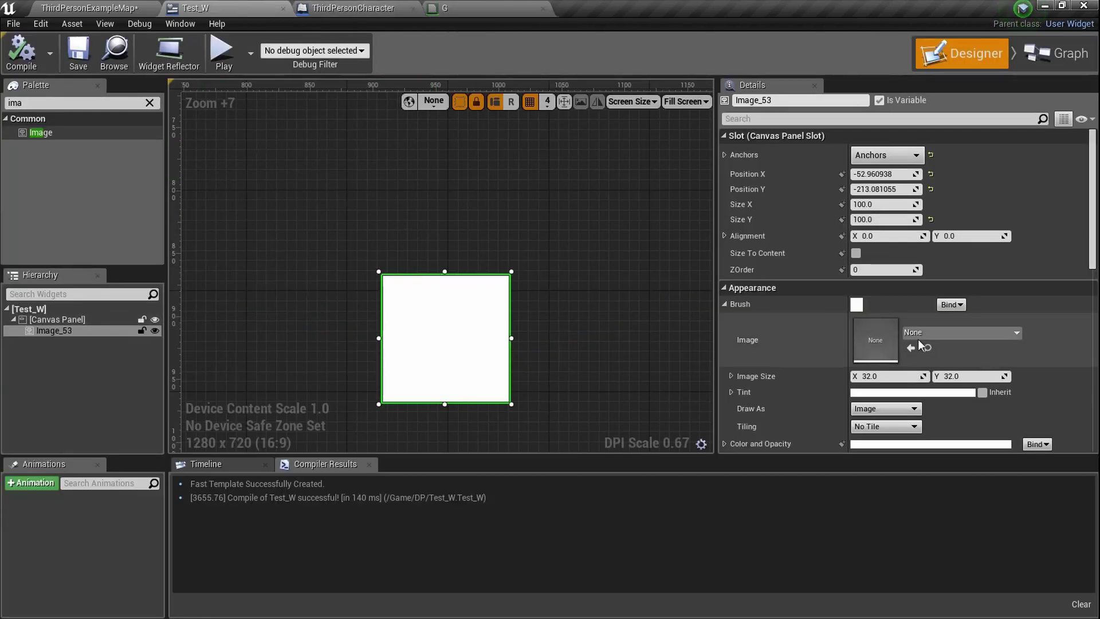
left_click(98, 8)
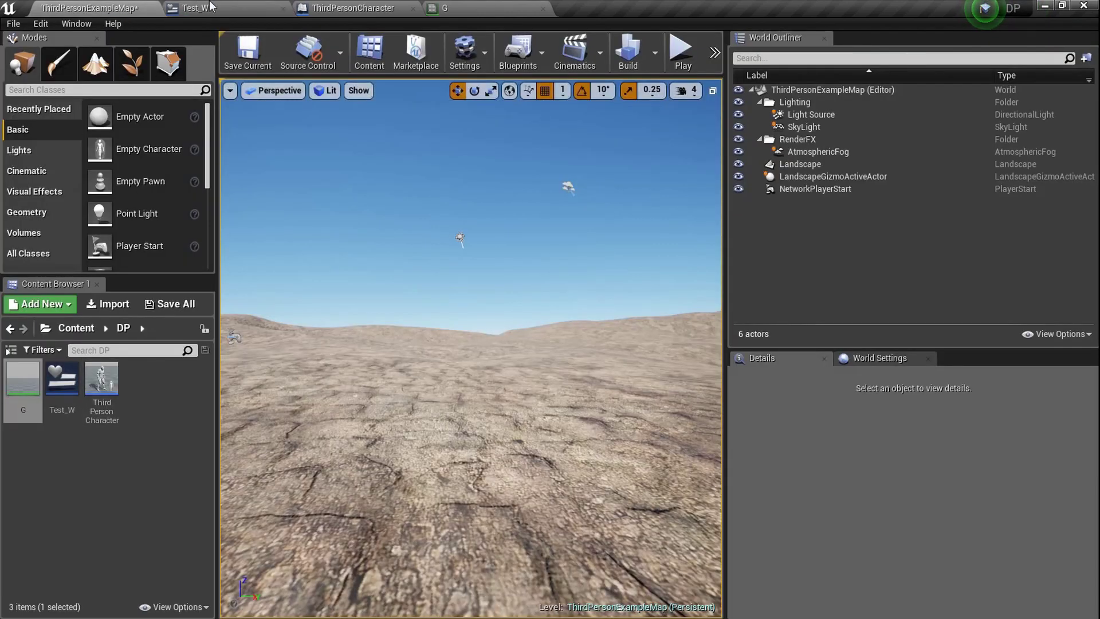
left_click(23, 381)
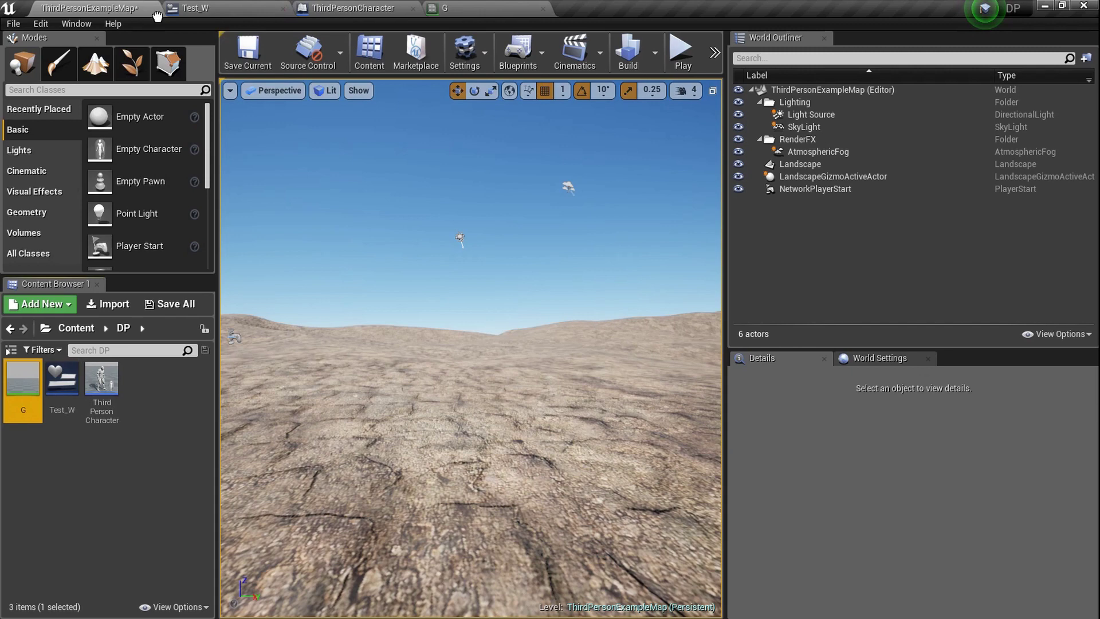
left_click(200, 3)
mouse_move(220, 23)
left_mouse_down()
mouse_move(456, 345)
mouse_move(568, 345)
mouse_move(583, 330)
mouse_move(864, 339)
left_mouse_up()
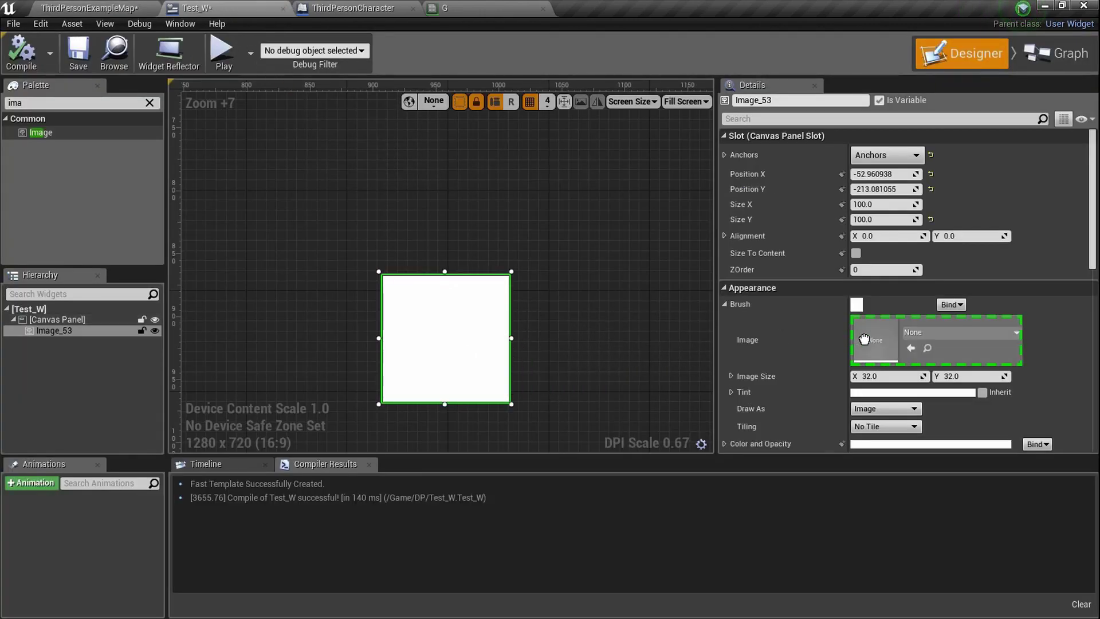
left_click(542, 343)
scroll(548, 335, "down", 1)
scroll(549, 339, "up", 1)
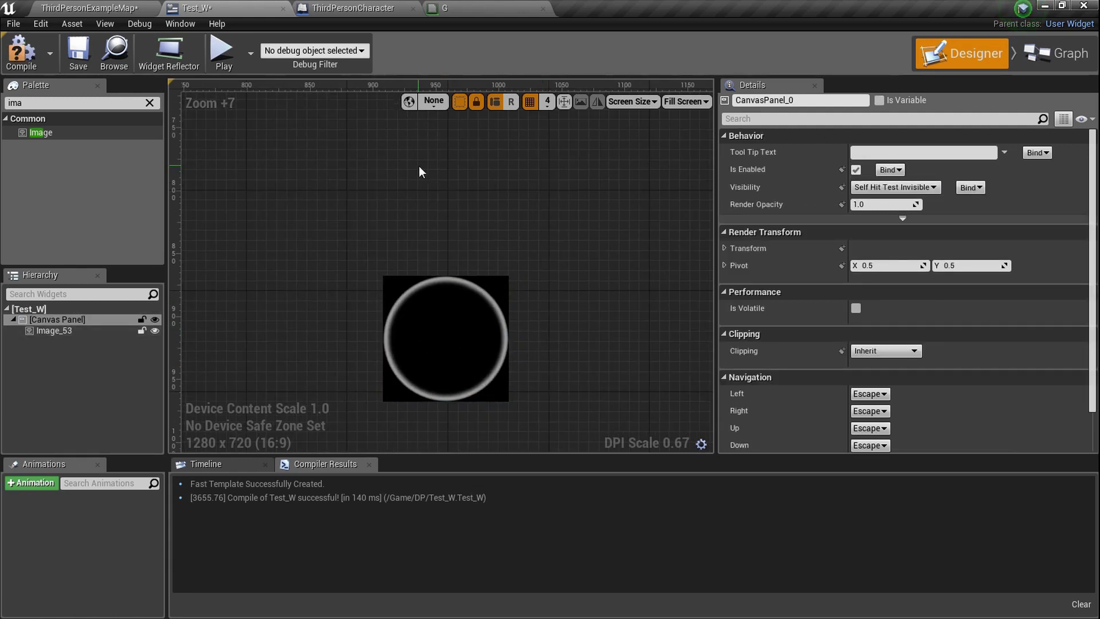
Wire Subtract's output into G's Opacity and rearrange the node chain
left_click(465, 6)
right_click_drag(559, 239, 456, 212)
scroll(467, 279, "up", 1)
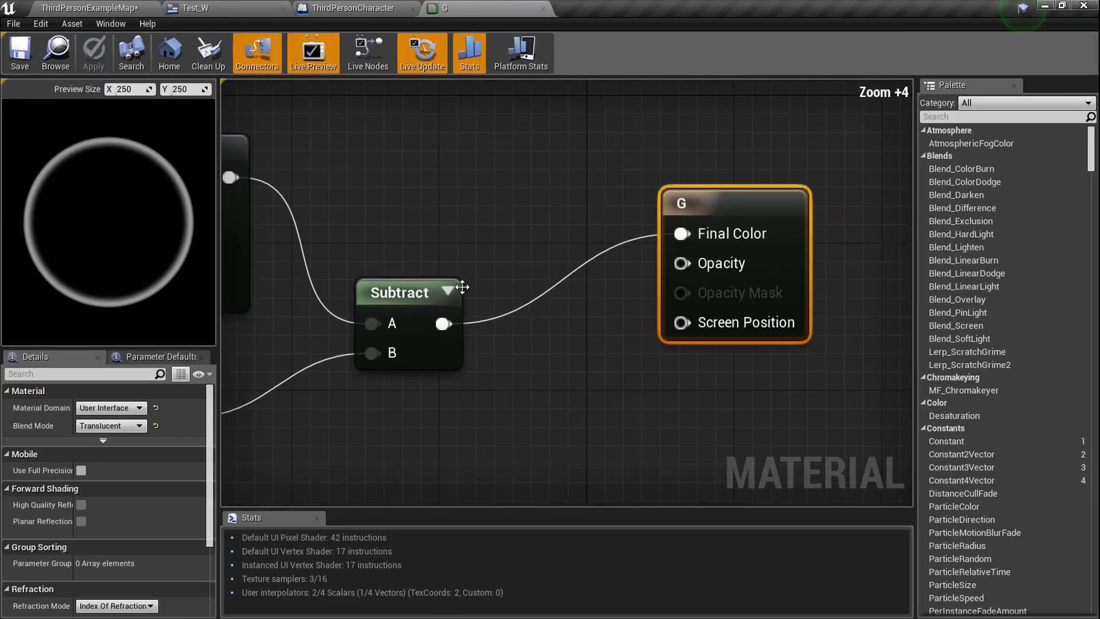
left_click_drag(442, 323, 601, 277)
left_click_drag(705, 256, 705, 259)
scroll(580, 277, "down", 3)
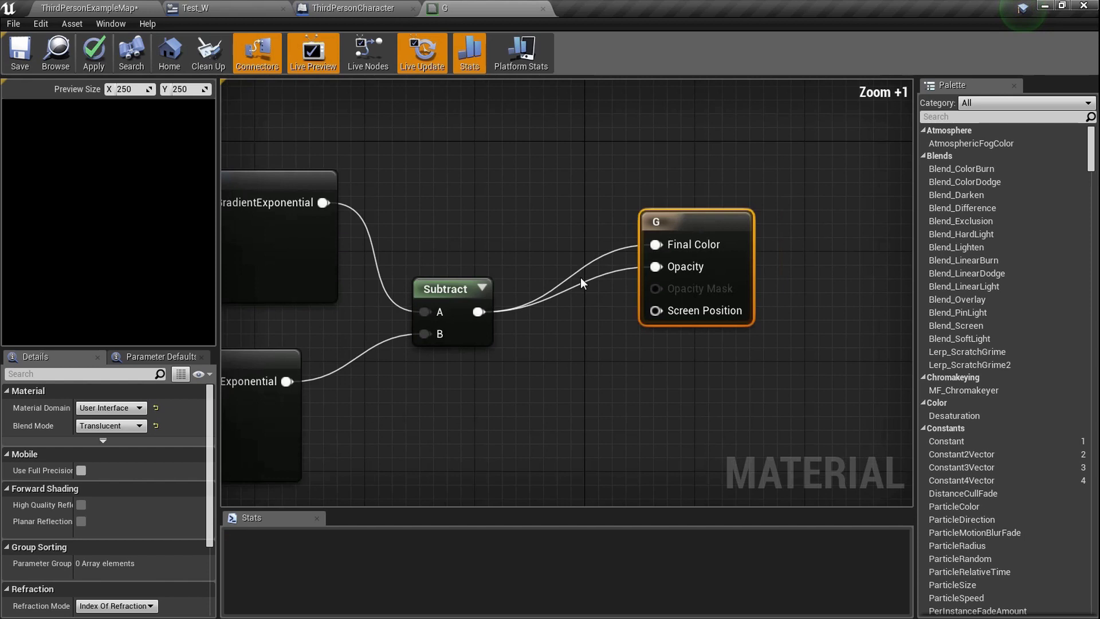
right_click_drag(580, 278, 397, 311)
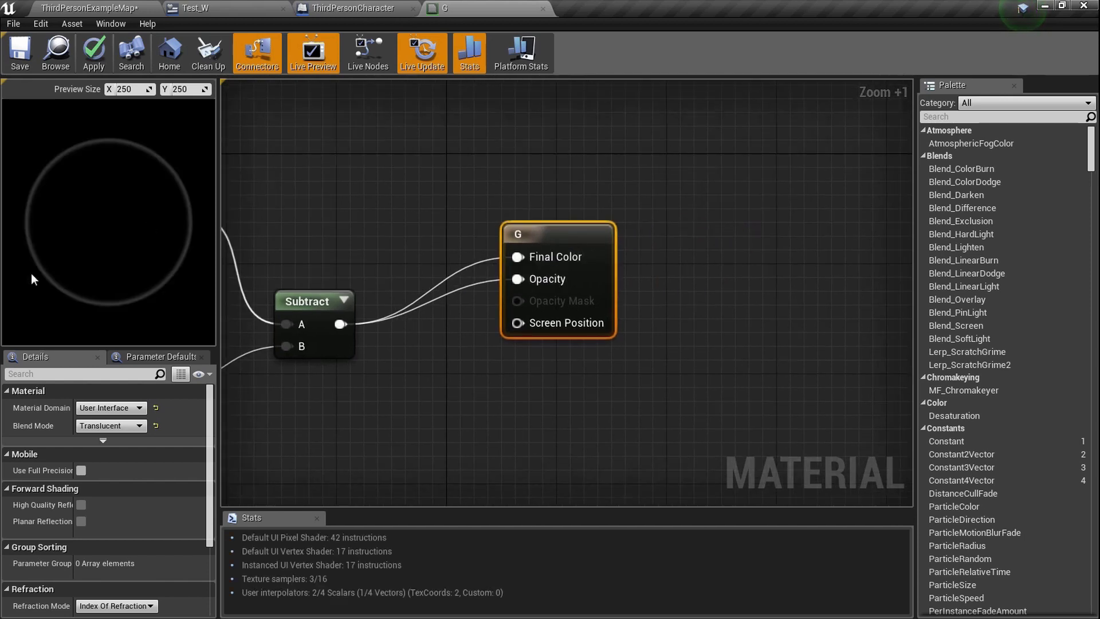
left_click_drag(606, 286, 775, 307)
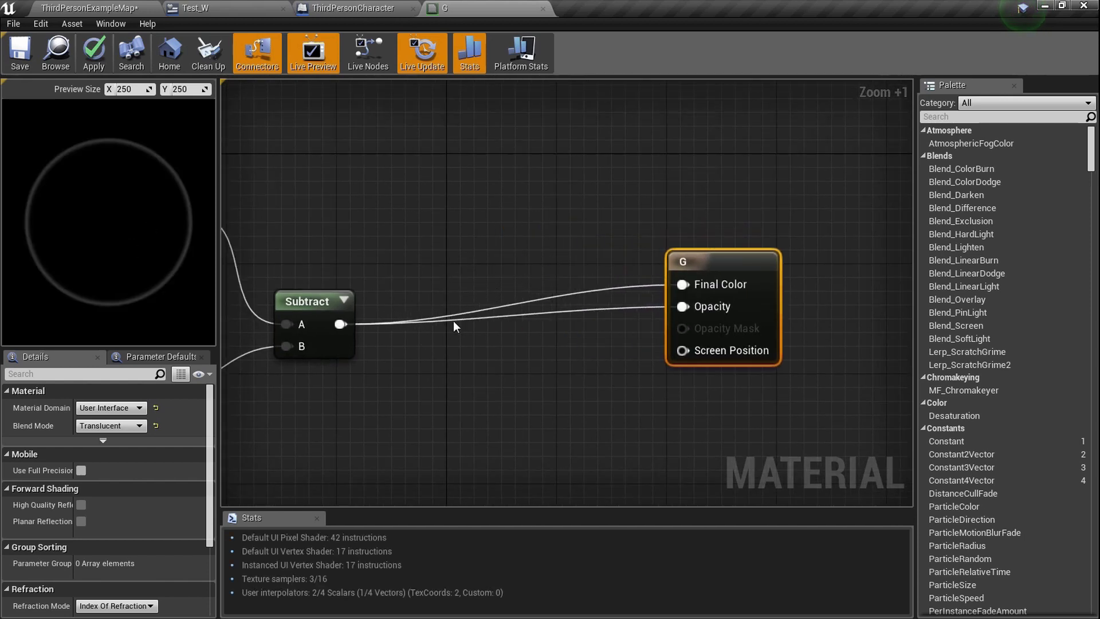
Insert a Power node between Subtract and G's Final Color and Opacity inputs
left_click(339, 324, "alt")
right_click(418, 307)
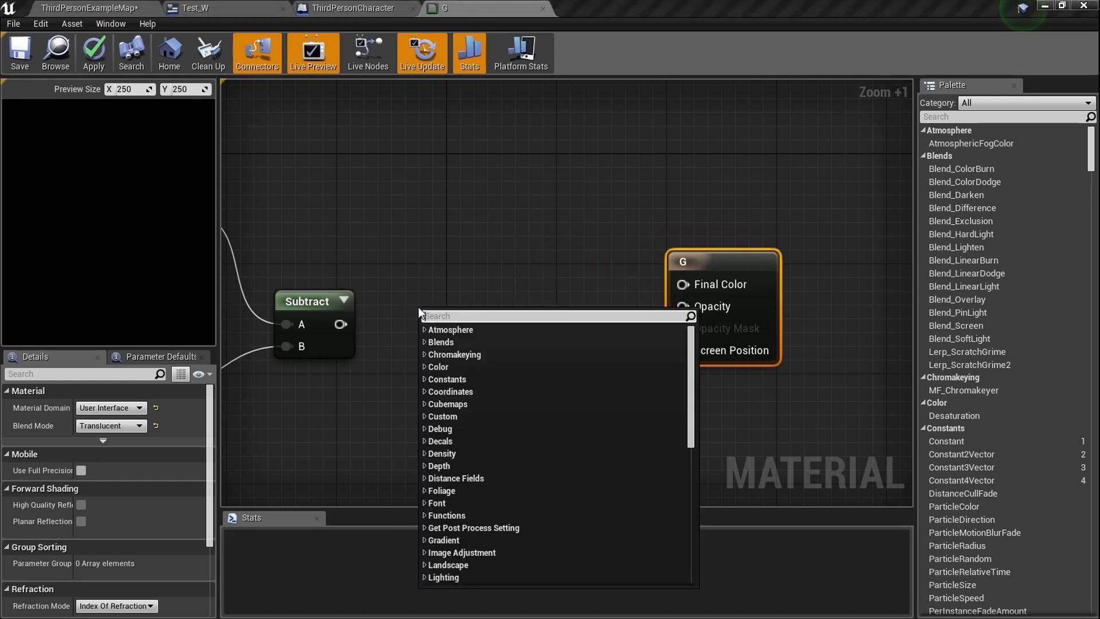
type("power")
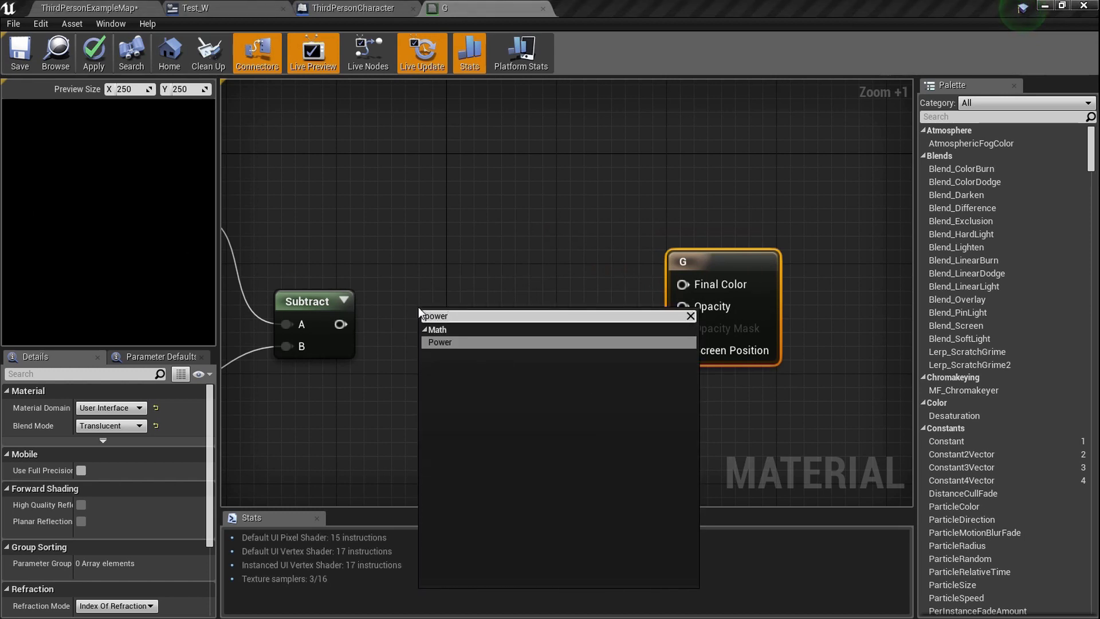
key("Return")
left_click_drag(342, 324, 436, 342)
left_click_drag(452, 322, 453, 197)
left_click_drag(707, 273, 502, 216)
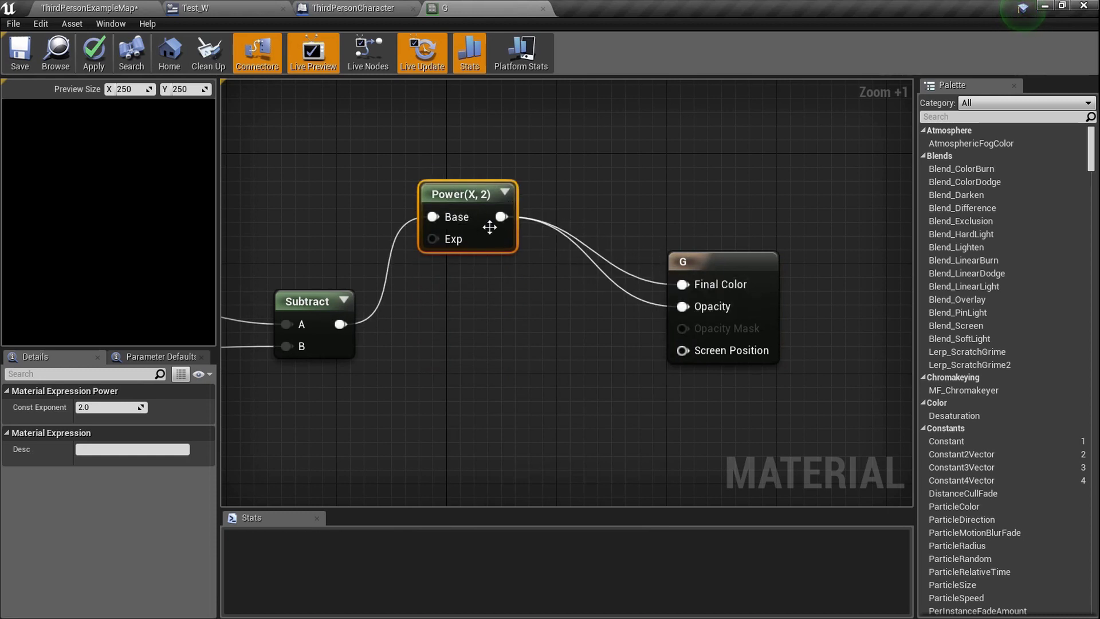
Set the Power node's Const Exponent to 0.3 and save the material
left_click(116, 408)
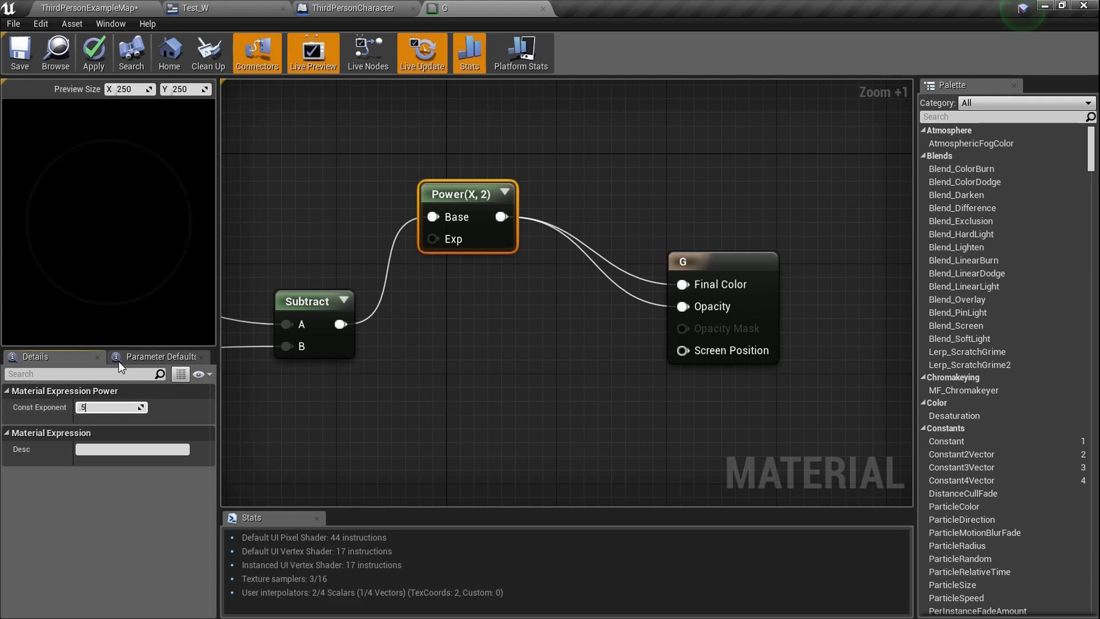
key("Return")
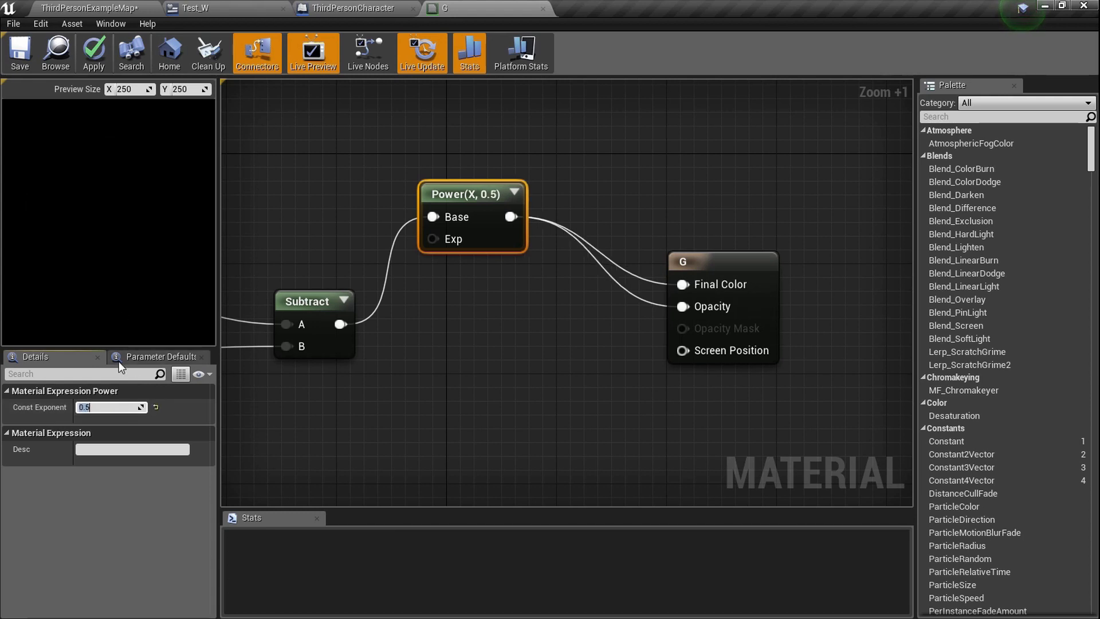
type(".3")
key("Return")
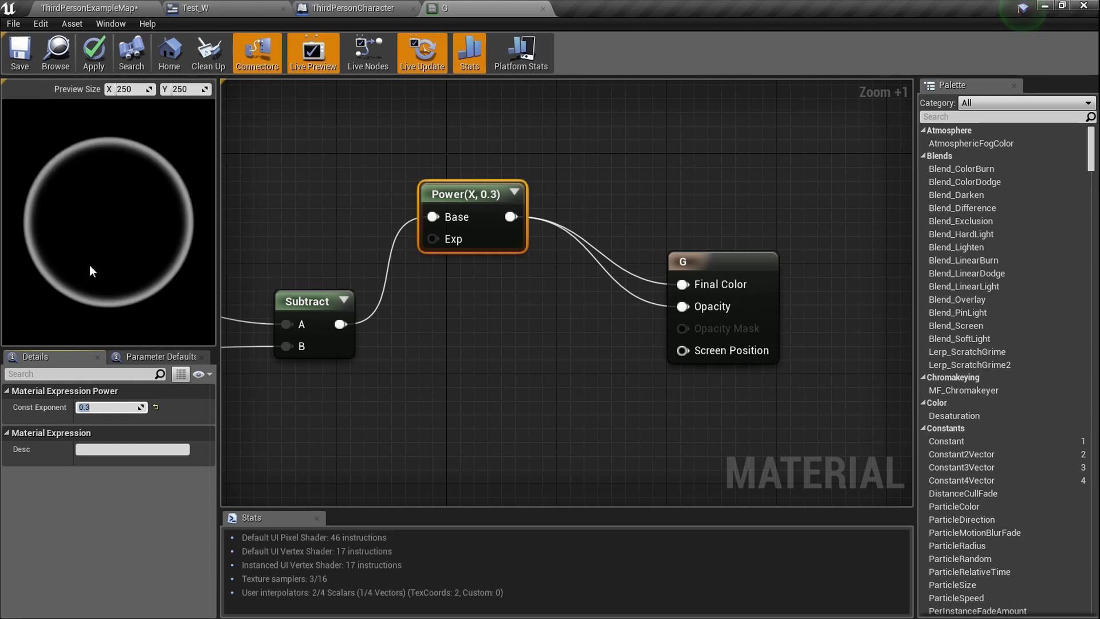
left_click(18, 65)
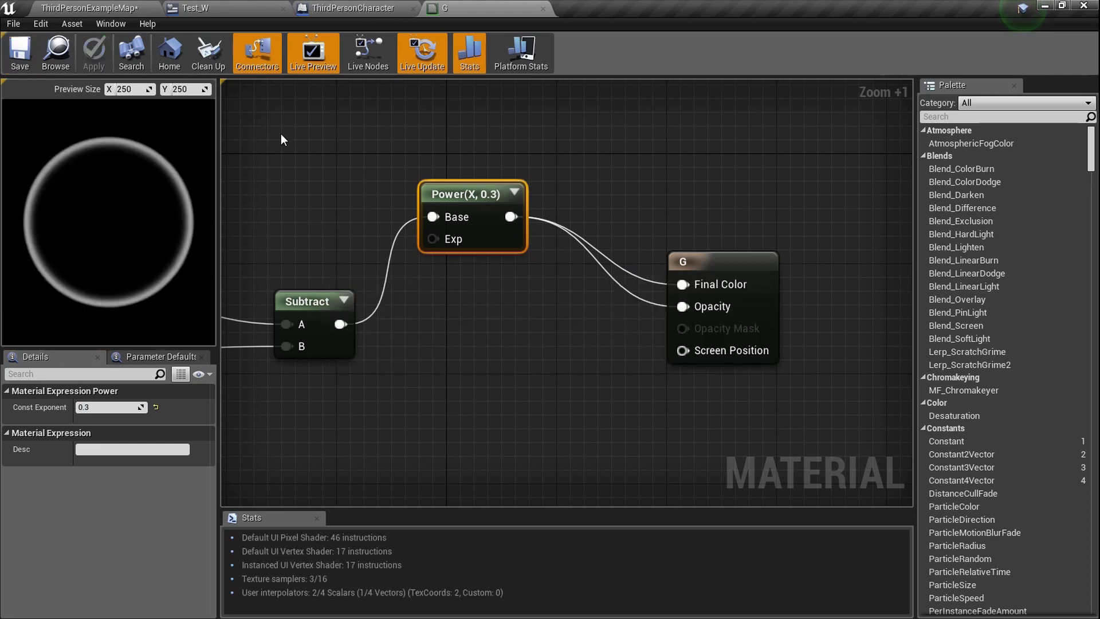
Resize the first ring image to 200×200 and move it left on the canvas
left_click(355, 7)
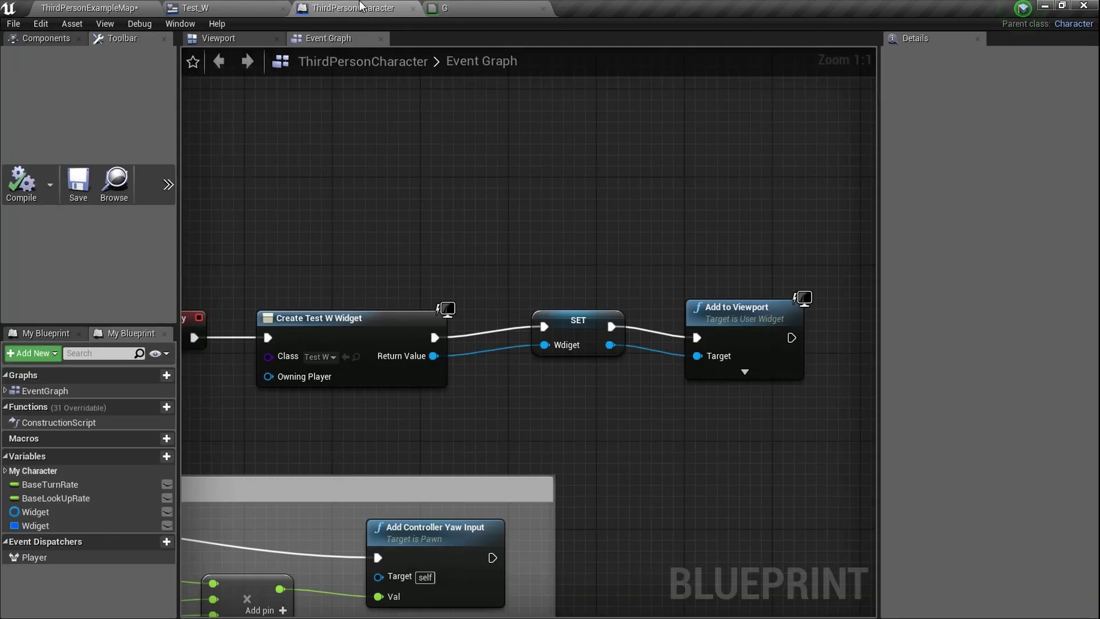
left_click(264, 8)
scroll(453, 351, "up", 5)
scroll(363, 276, "down", 5)
scroll(363, 276, "down", 10)
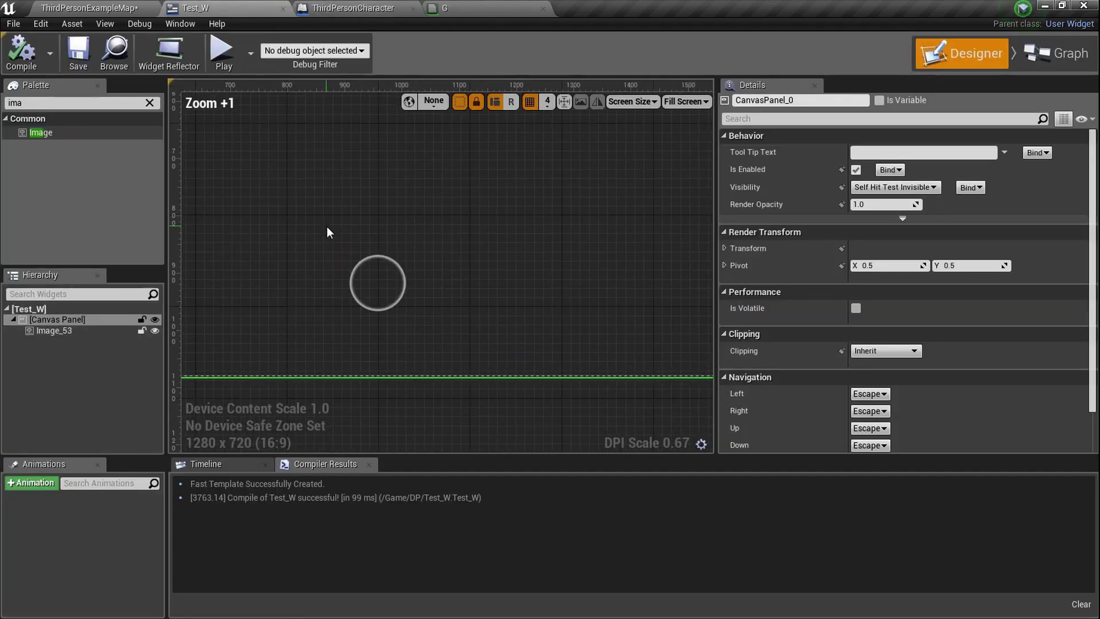
scroll(363, 283, "up", 4)
left_click(401, 320)
scroll(477, 298, "down", 5)
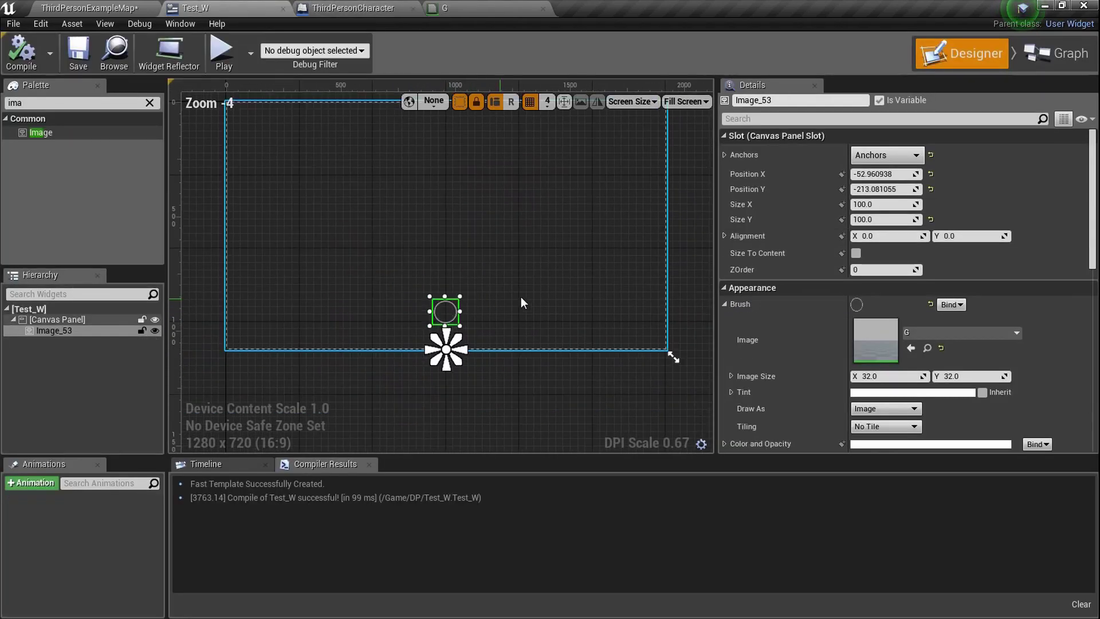
type("200")
left_click(889, 219)
type("2")
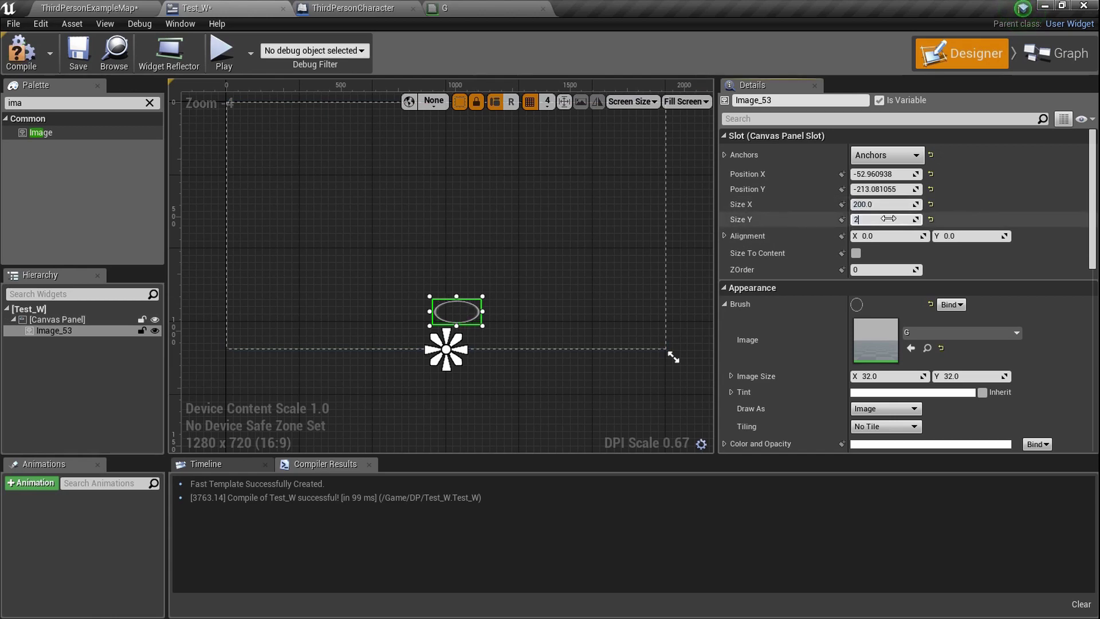
type("00")
key("Return")
scroll(504, 312, "up", 4)
left_click_drag(408, 336, 321, 280)
Add a second 200×200 image, give it the G material brush, and place it beside the first
left_click_drag(40, 133, 439, 279)
type("200")
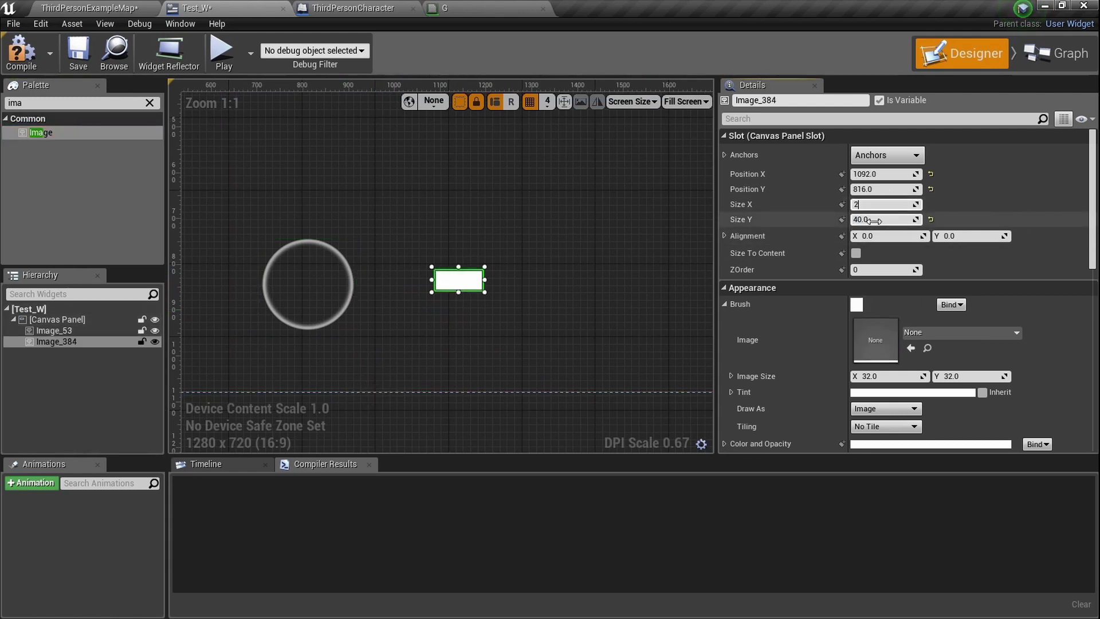
type("200")
key("Return")
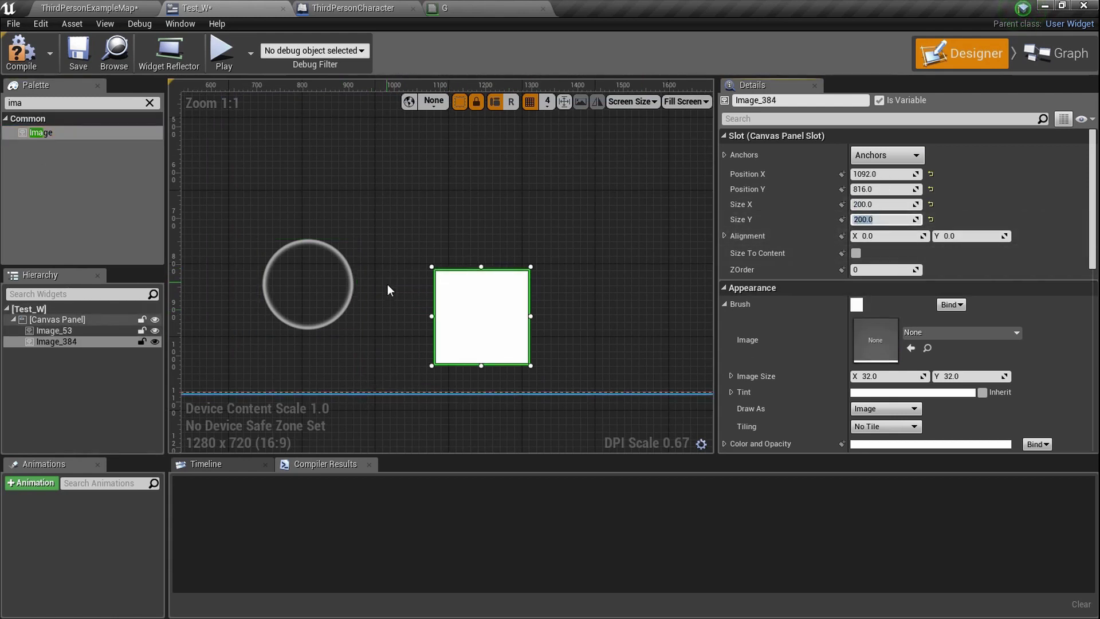
left_click(352, 285)
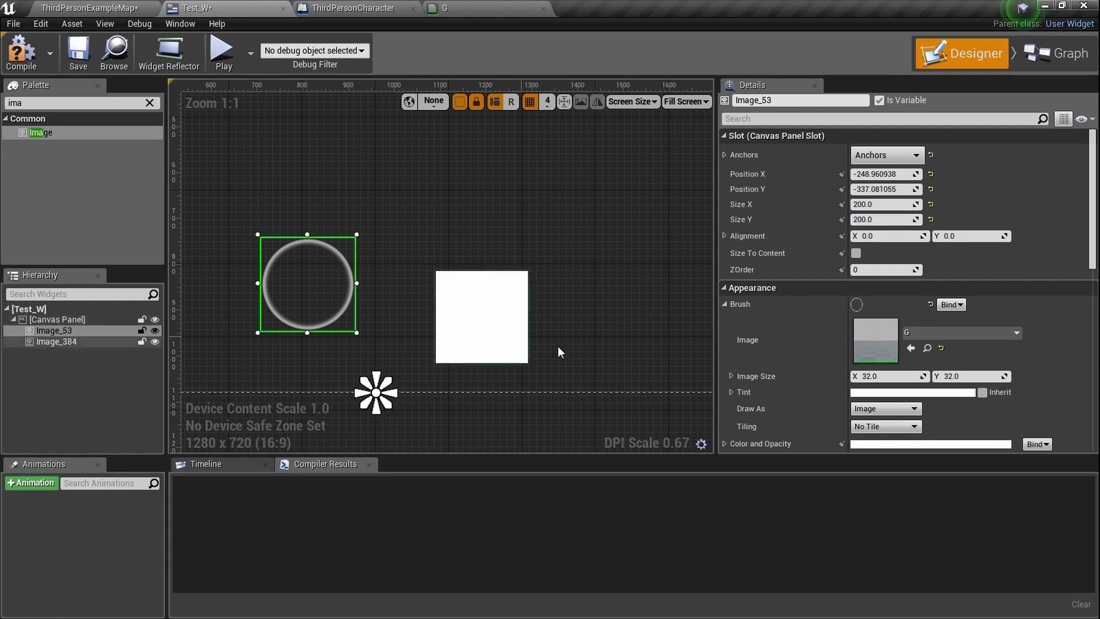
left_click(927, 348)
left_click(195, 8)
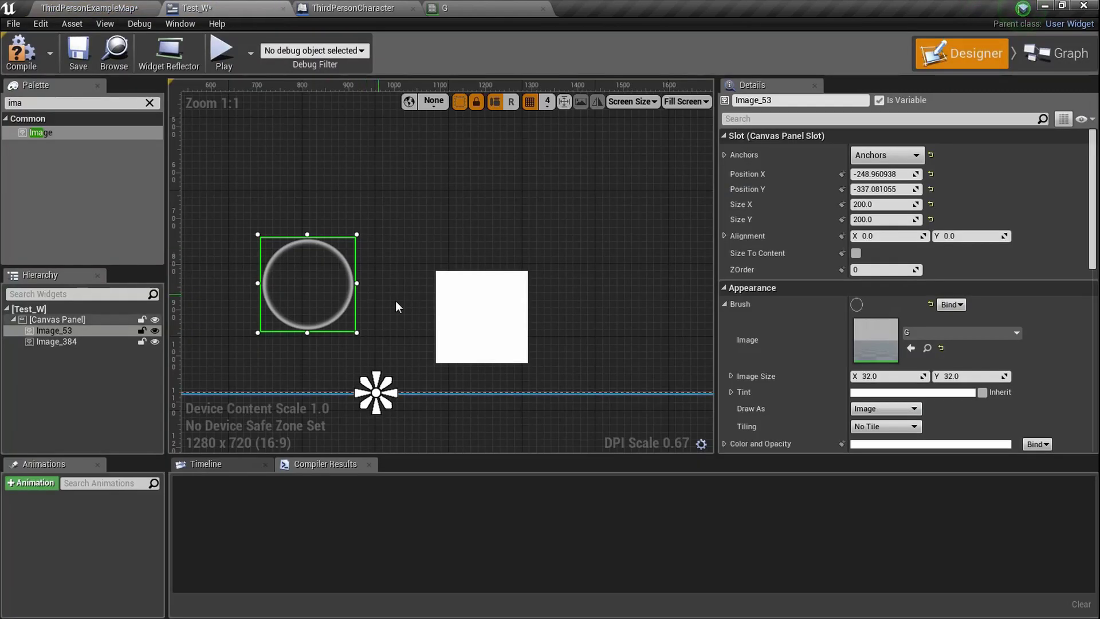
left_click(481, 315)
left_click(910, 348)
scroll(588, 311, "down", 3)
mouse_move(484, 313)
left_mouse_down()
mouse_move(474, 290)
mouse_move(454, 295)
left_mouse_up()
Adjust the two rings' positions so they sit side by side
scroll(455, 295, "down", 3)
scroll(452, 295, "up", 4)
left_click(477, 253)
scroll(476, 254, "down", 3)
right_click_drag(477, 253, 444, 266)
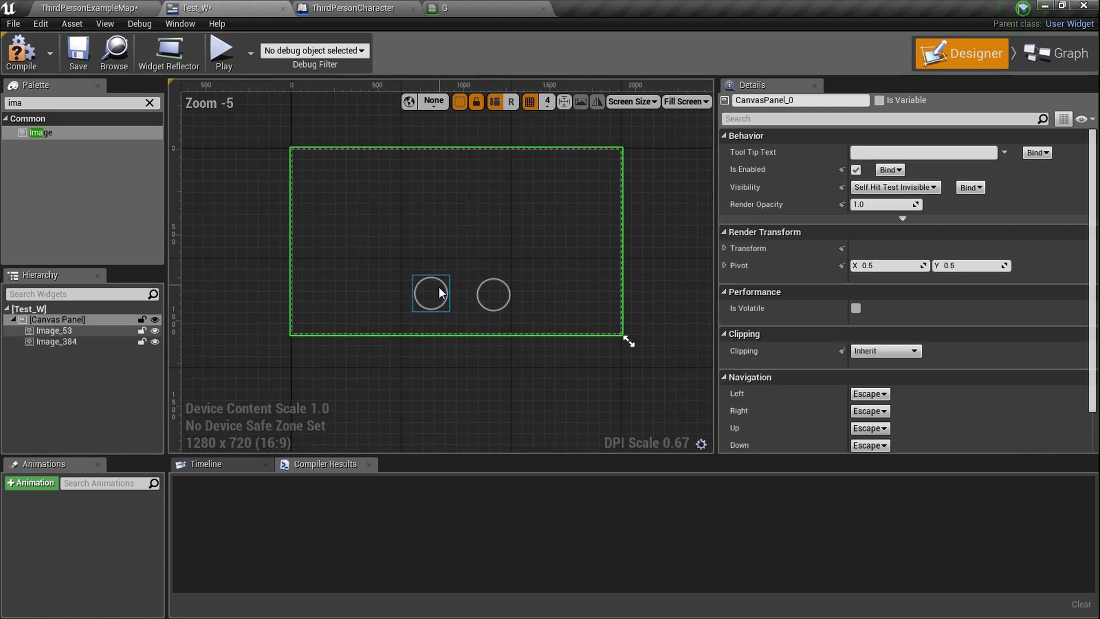
left_click_drag(442, 295, 478, 295)
left_click(441, 296)
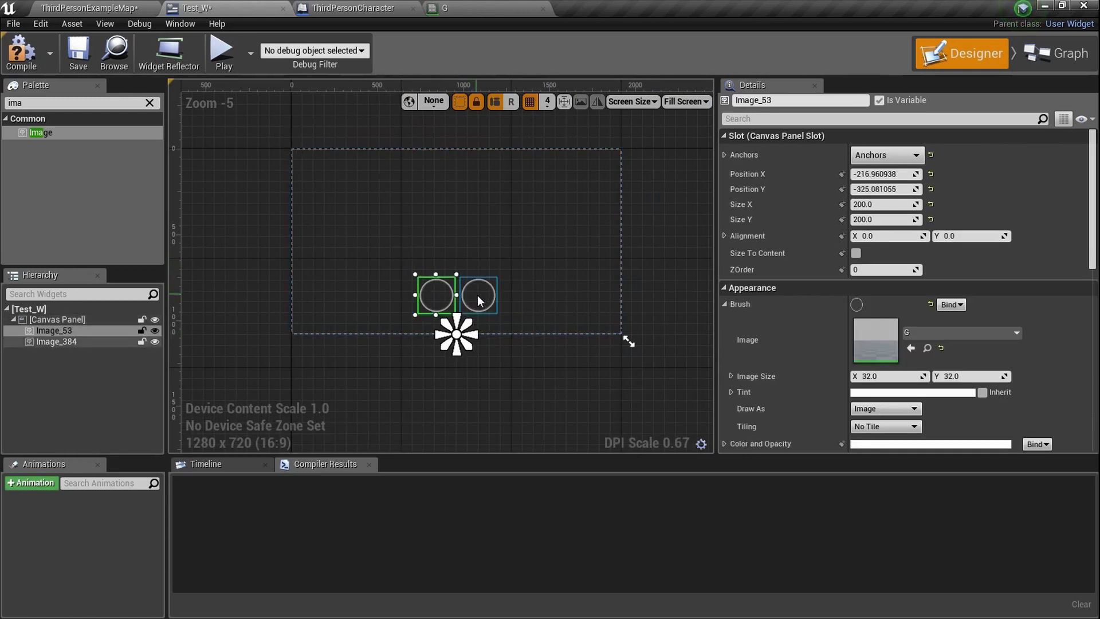
left_click(478, 296)
left_click(436, 296)
left_click(479, 297)
Anchor the right ring to bottom centre and compile Test_W
left_click(875, 157)
left_click(921, 297)
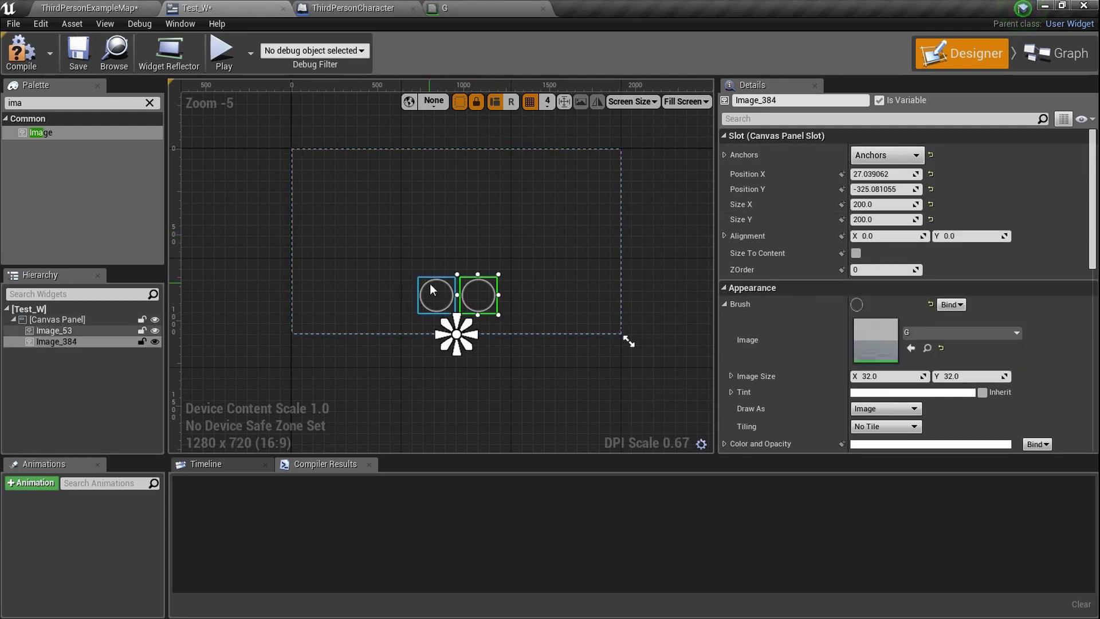
scroll(428, 284, "up", 6)
left_click(21, 51)
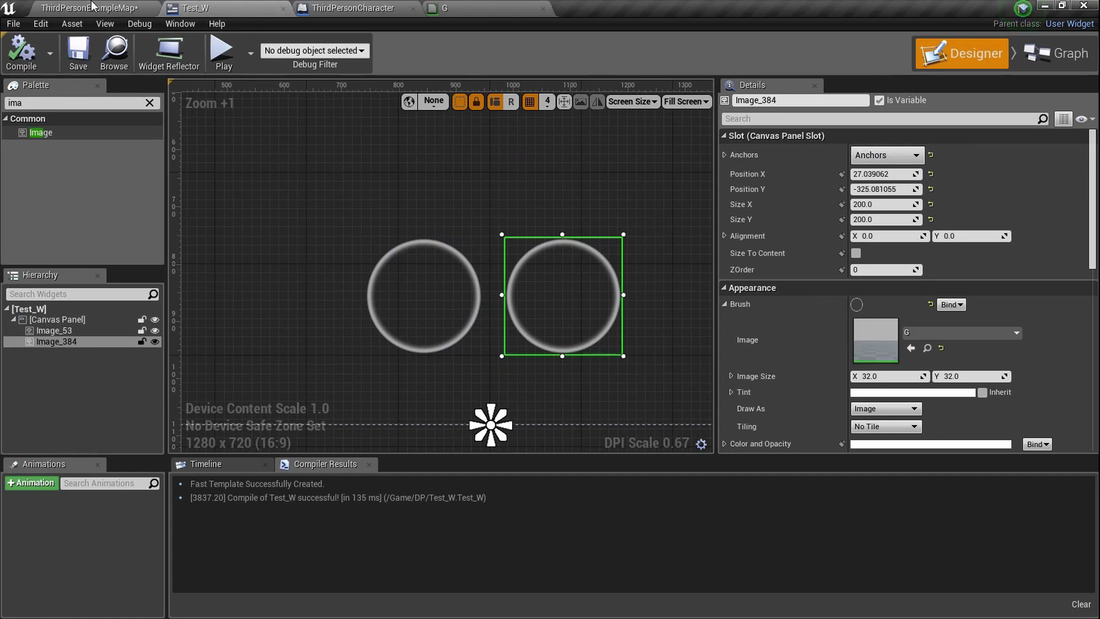
left_click(87, 7)
key("F11")
key("alt+p")
key("w")
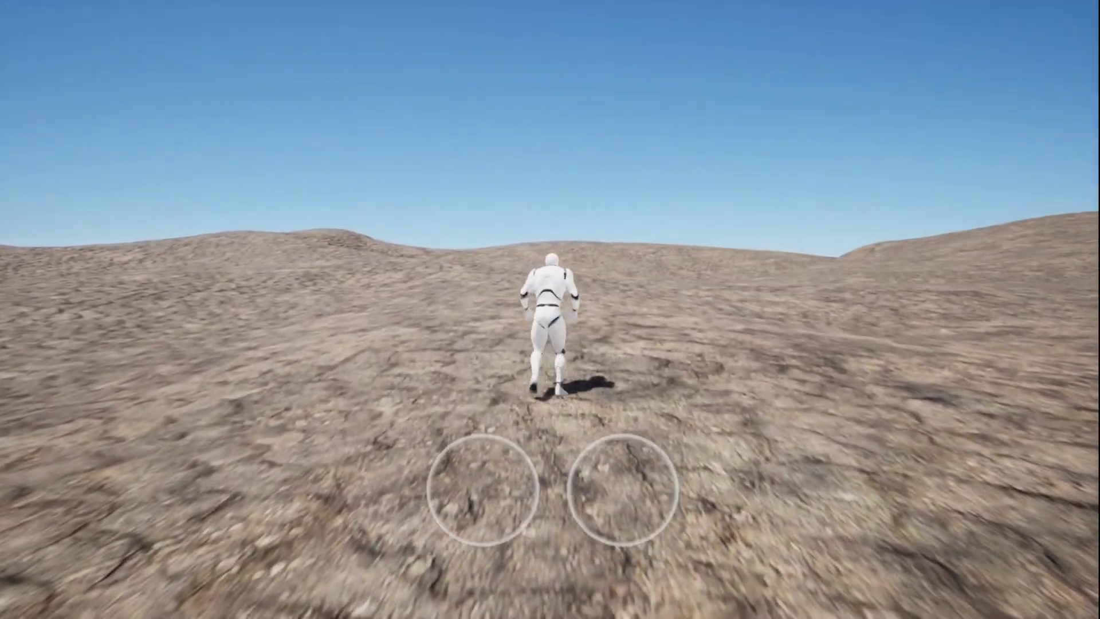
key("Escape")
key("F11")
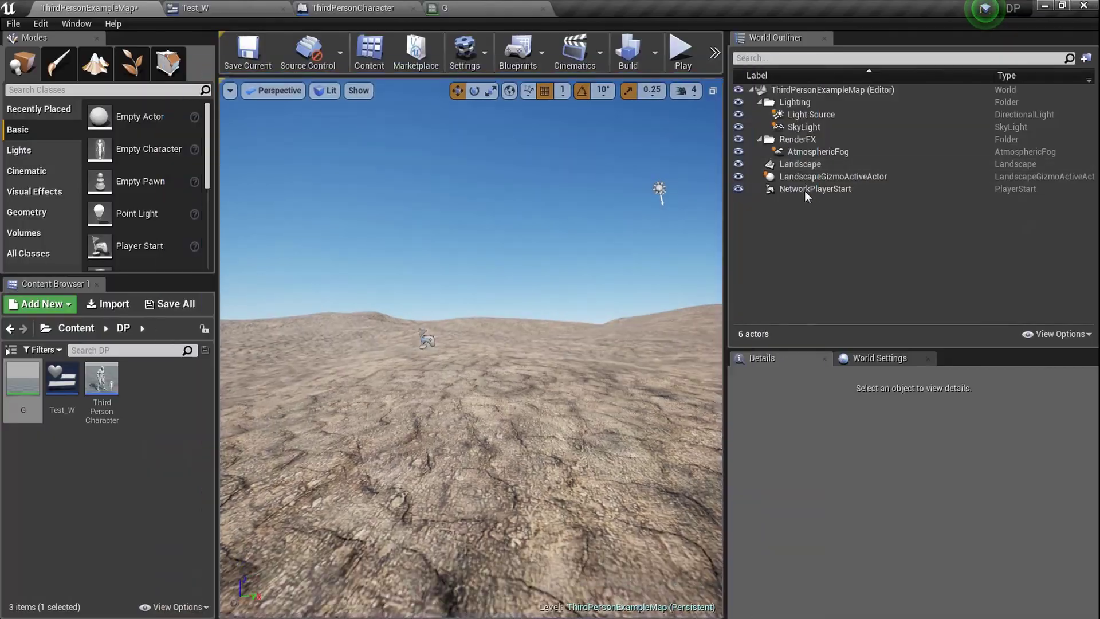
left_click(458, 8)
left_click(344, 8)
left_click(229, 7)
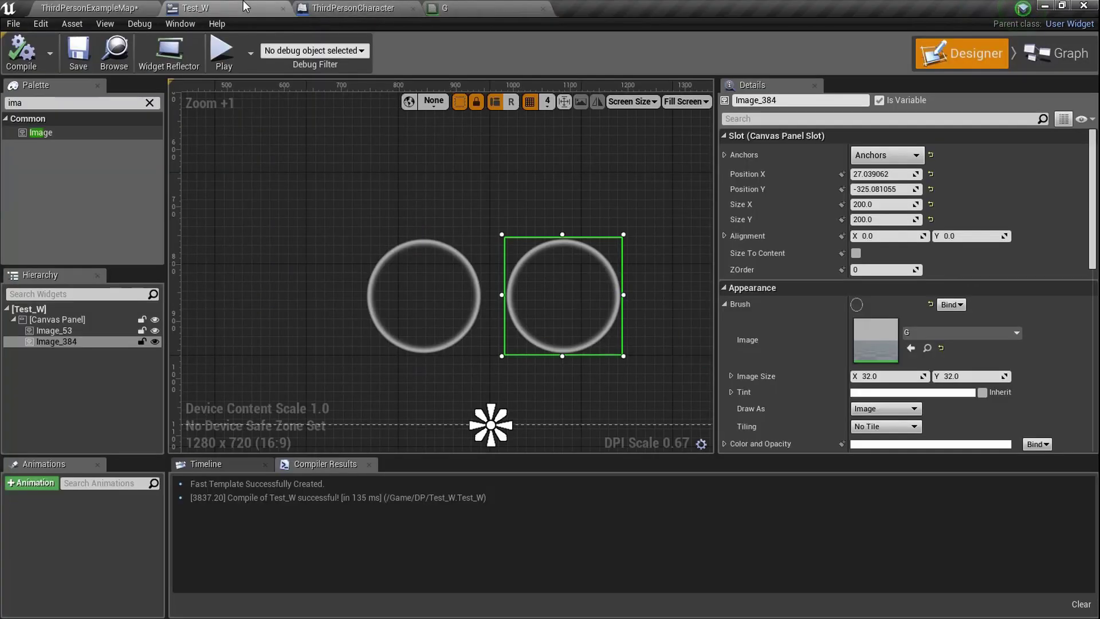
scroll(384, 295, "down", 4)
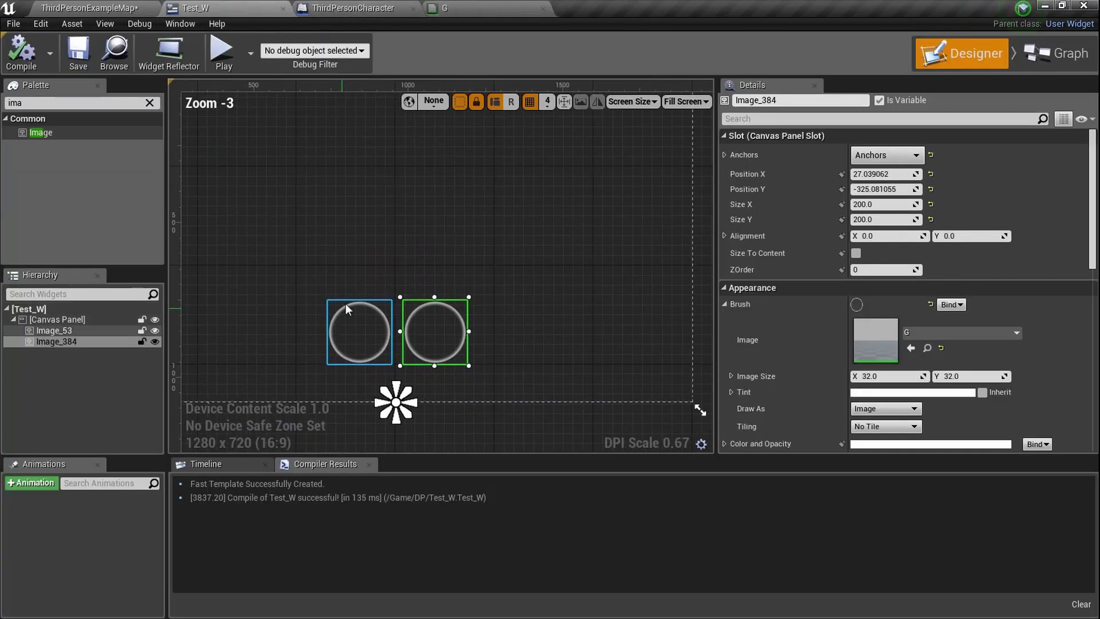
Search the Palette for 'text' and drop a Text widget below the rings
left_click(150, 104)
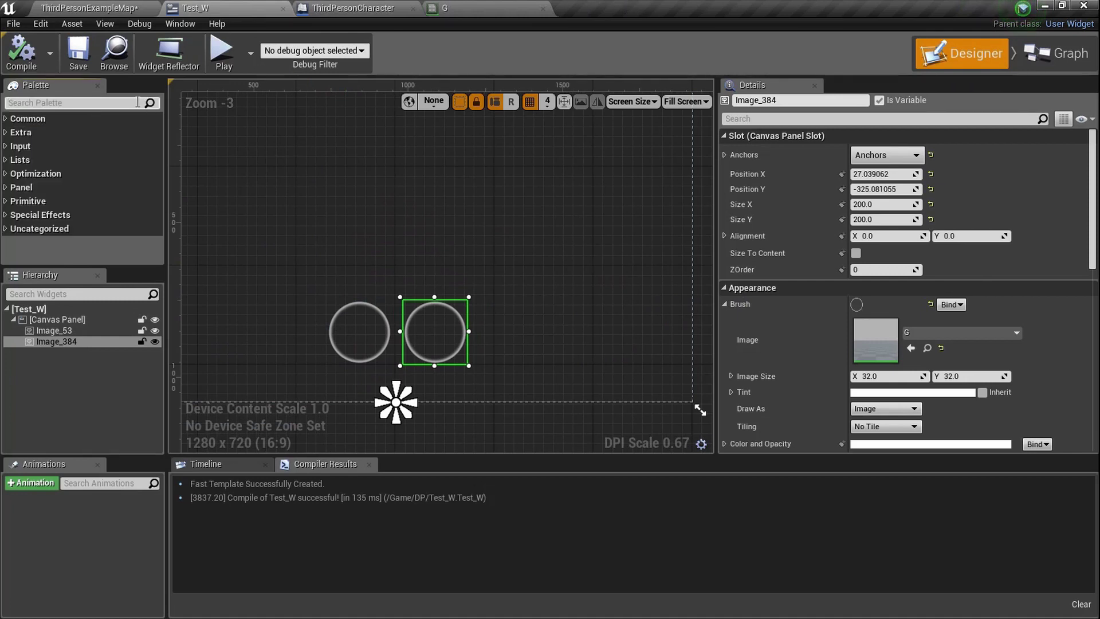
type("test")
key("BackSpace")
key("BackSpace")
key("BackSpace")
type("e")
left_click_drag(114, 147, 385, 379)
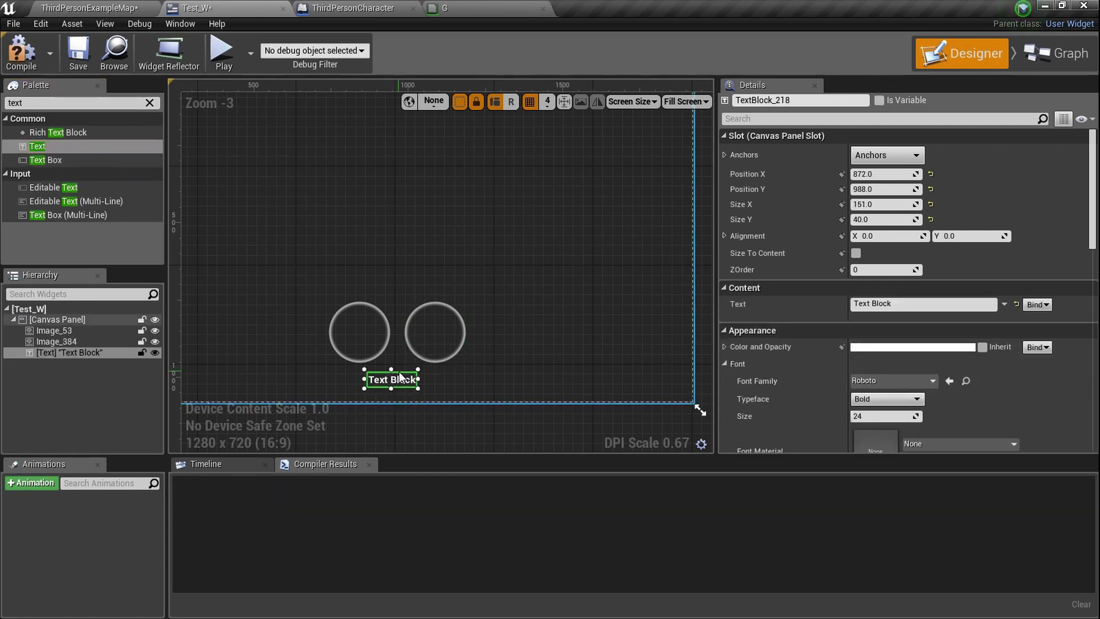
Set the Text widget's content to 'THE DP'
scroll(401, 343, "up", 4)
left_click(408, 320)
left_click(417, 394)
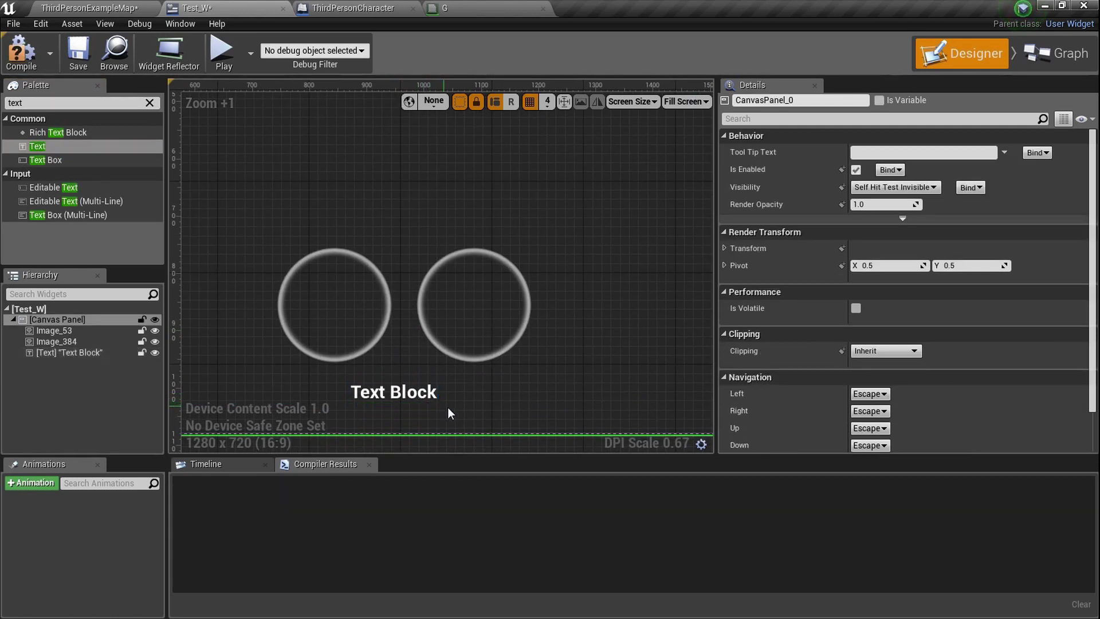
left_click(851, 305)
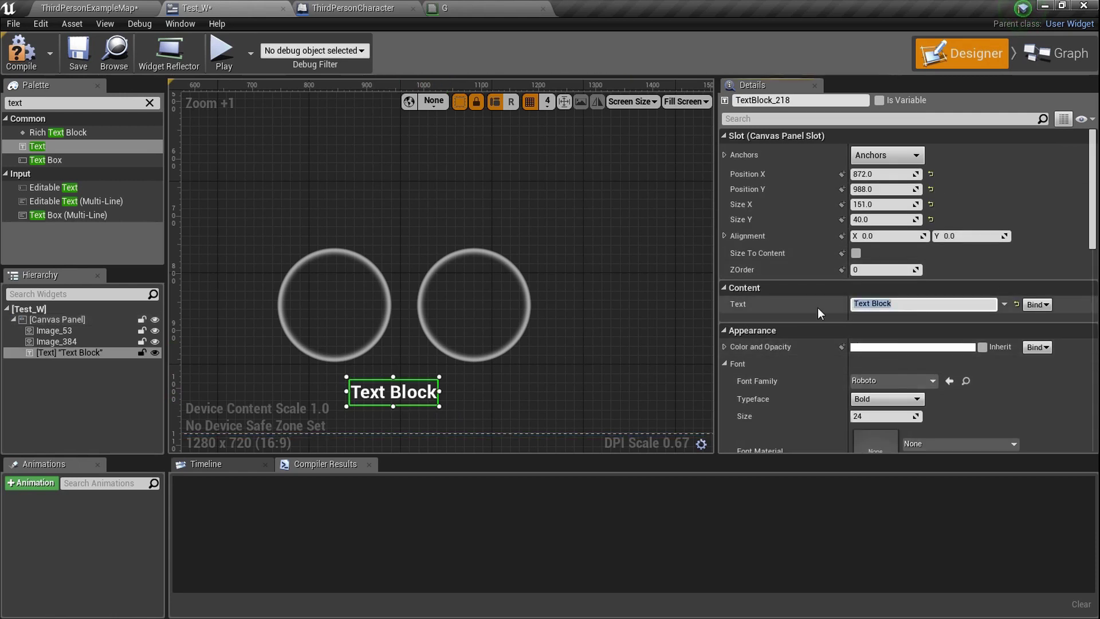
type("THE DP")
key("Return")
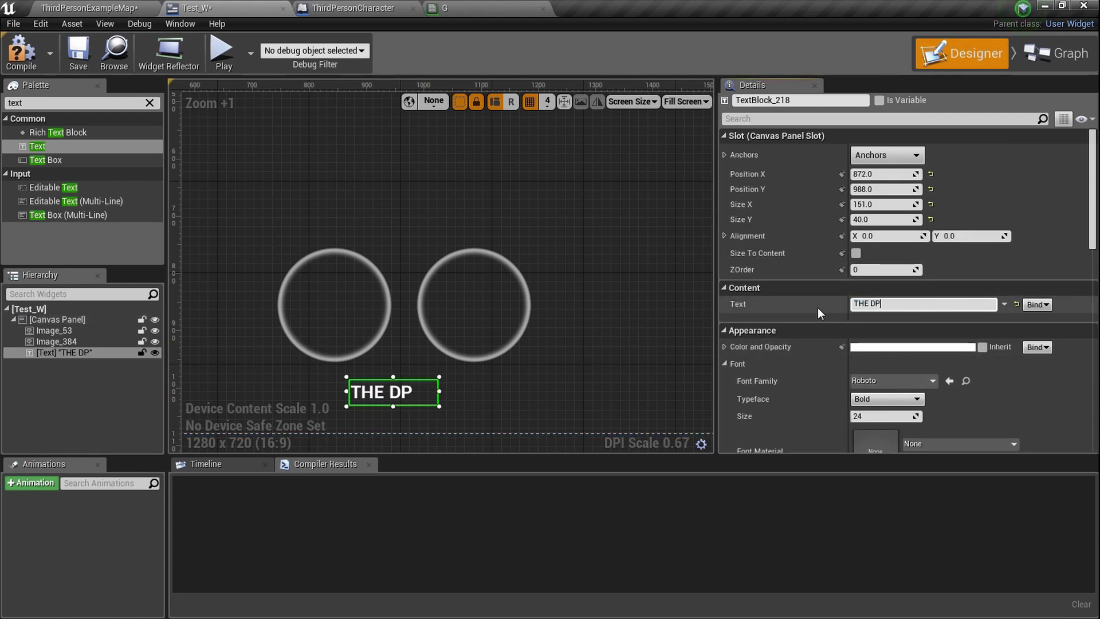
Anchor THE DP to bottom centre and centre it beneath the two rings
left_click_drag(415, 387, 437, 390)
left_click(461, 209)
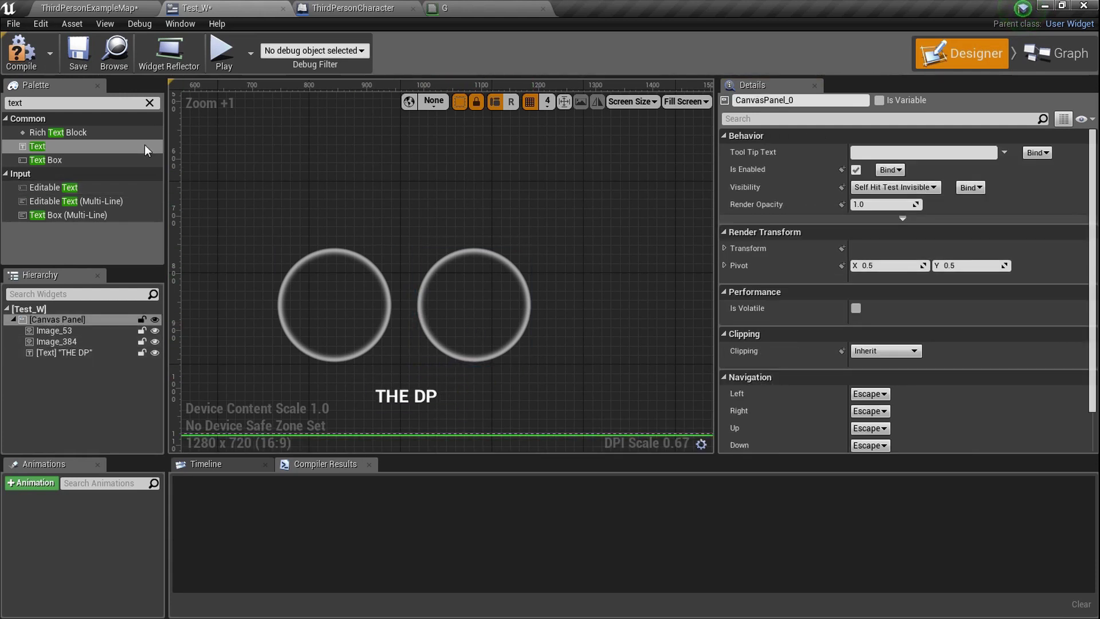
left_click(424, 405)
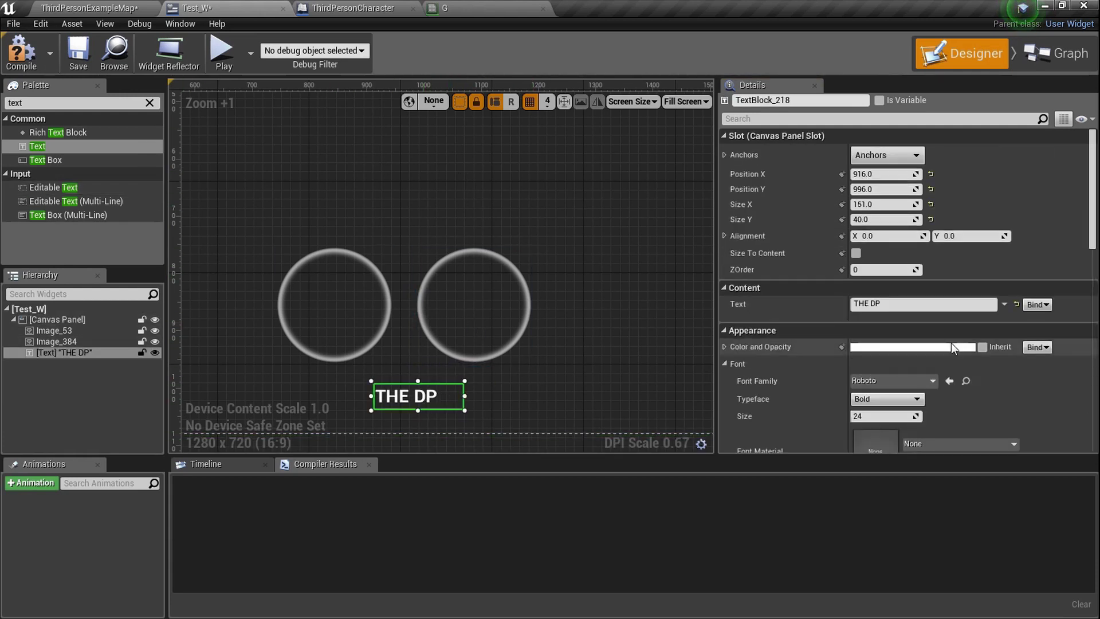
left_click(887, 155)
left_click(924, 299)
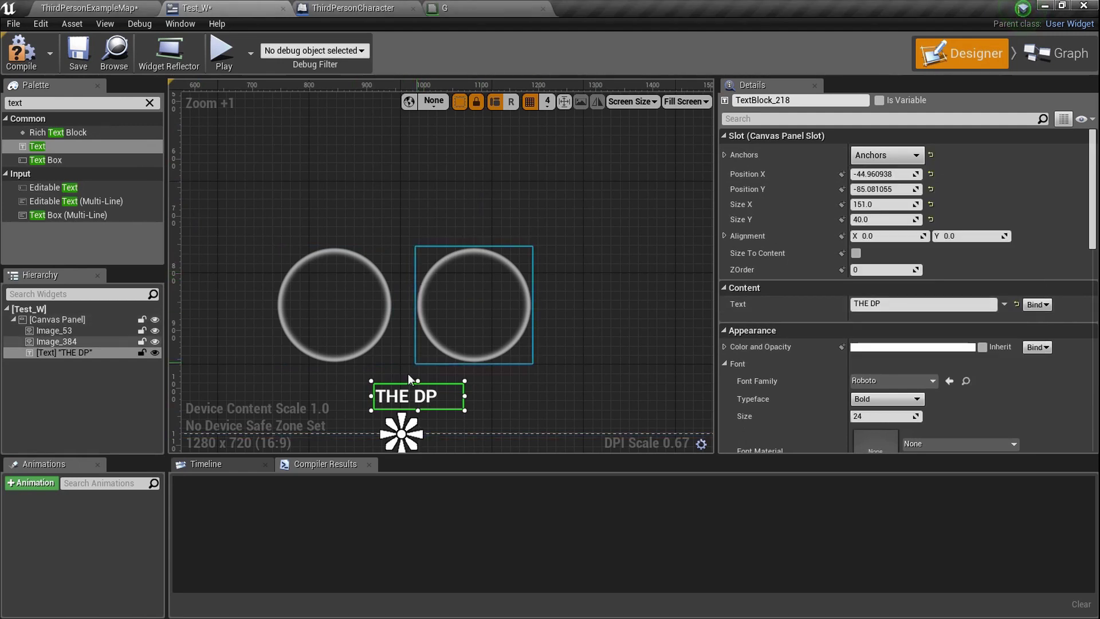
left_click_drag(429, 399, 418, 399)
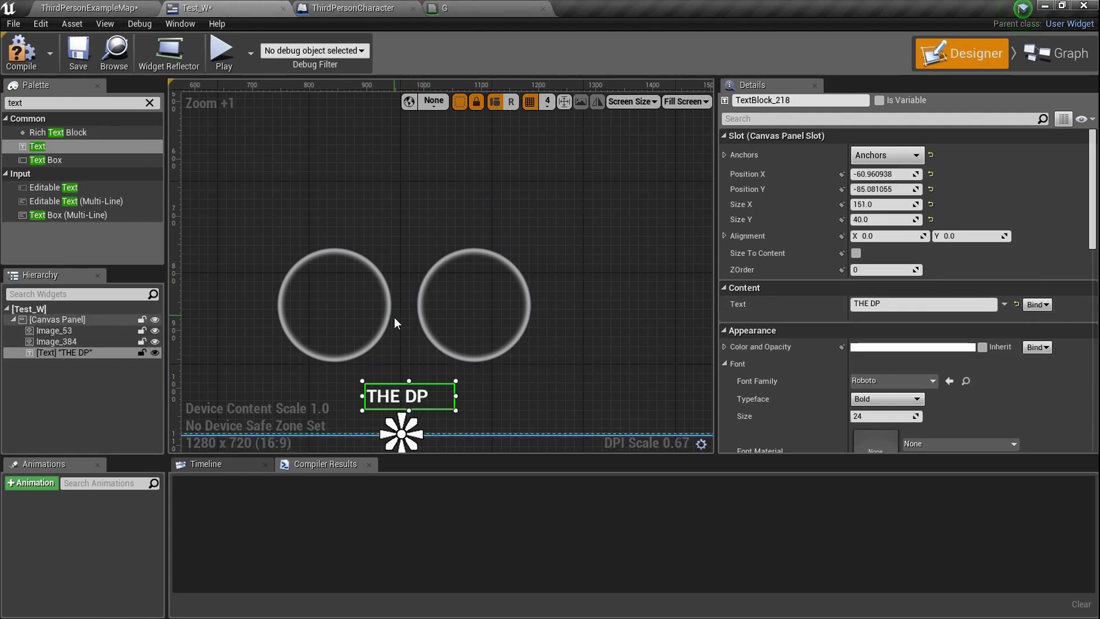
Add a progress bar to the Test_W canvas, sized 400 wide by 20 high
left_click(136, 103)
key("BackSpace")
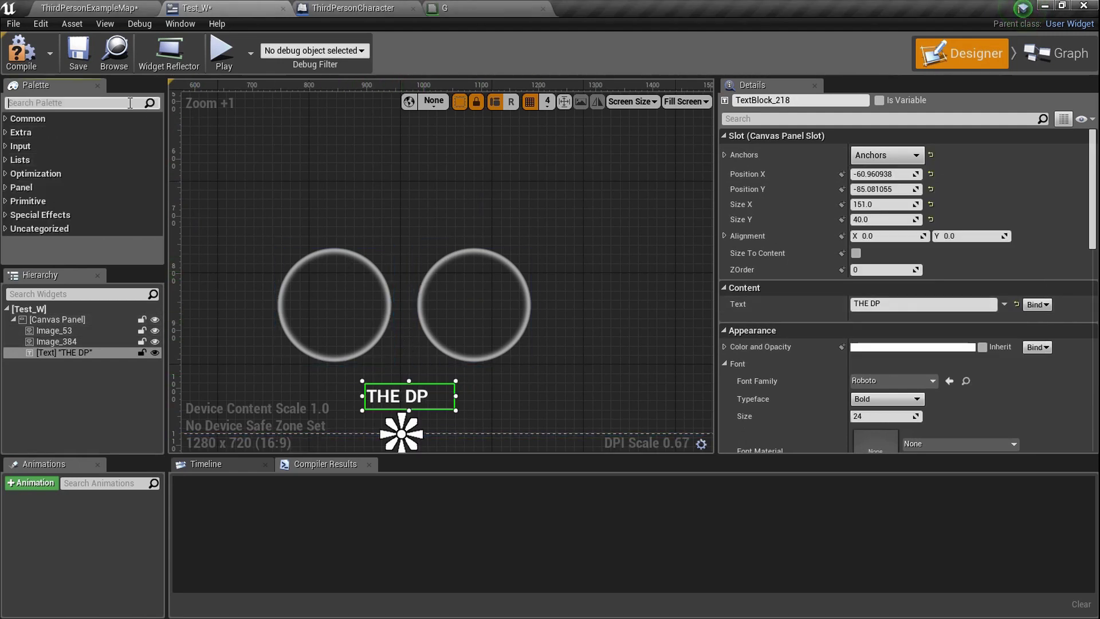
type("pro")
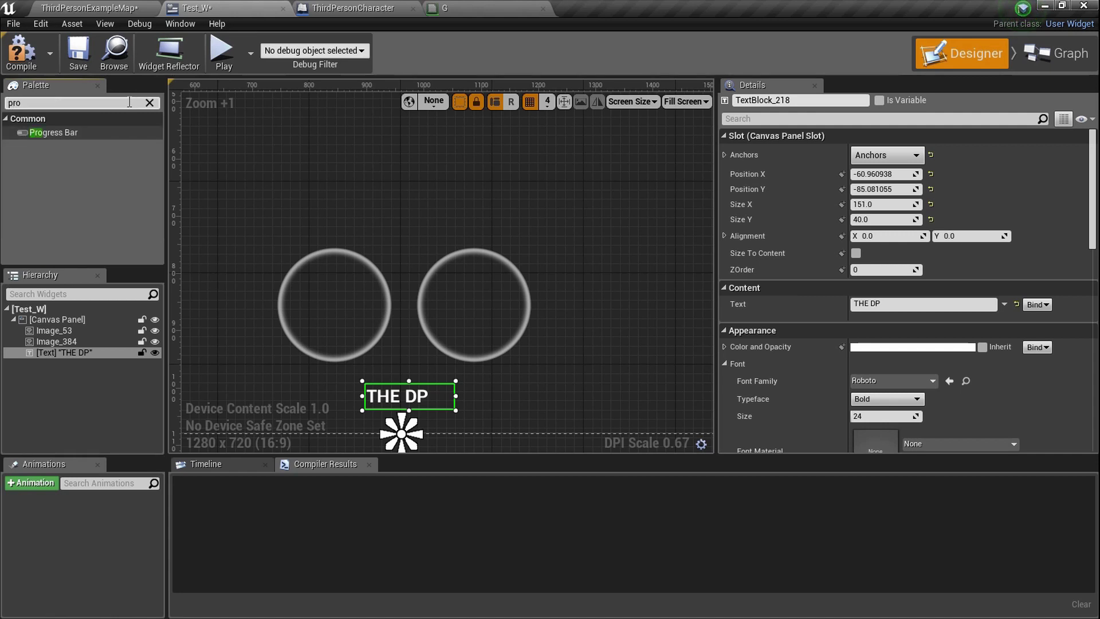
left_click_drag(53, 132, 363, 198)
type("400")
key("Return")
left_click(882, 219)
type("20")
key("Return")
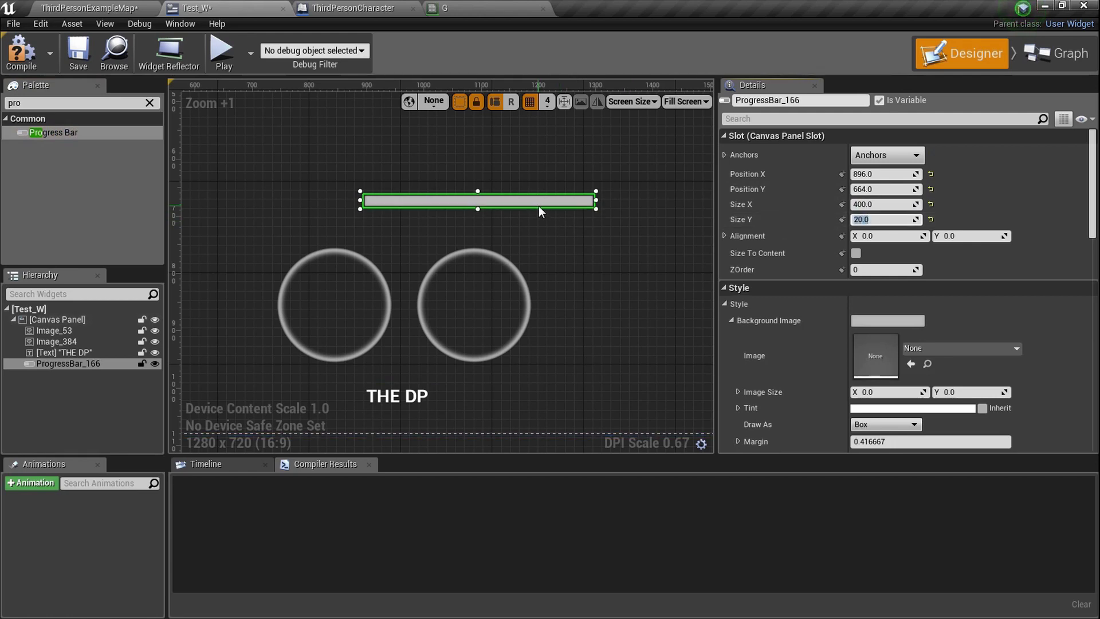
Move the progress bar above the rings and fill it about halfway
left_click_drag(529, 201, 480, 221)
scroll(880, 344, "down", 10)
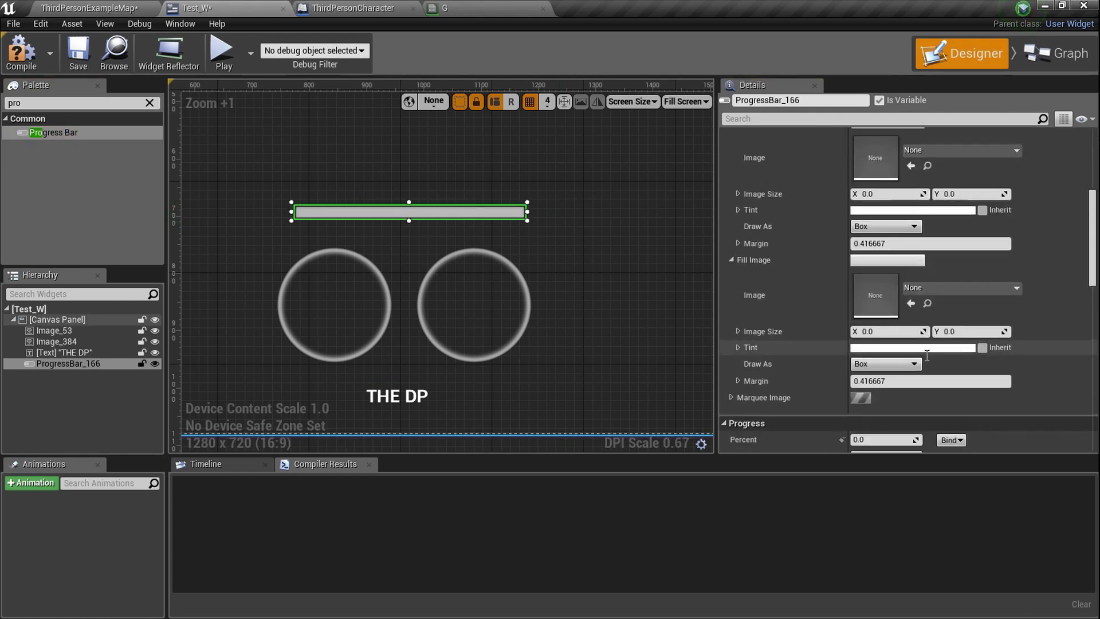
left_click_drag(885, 330, 923, 330)
left_click(565, 260)
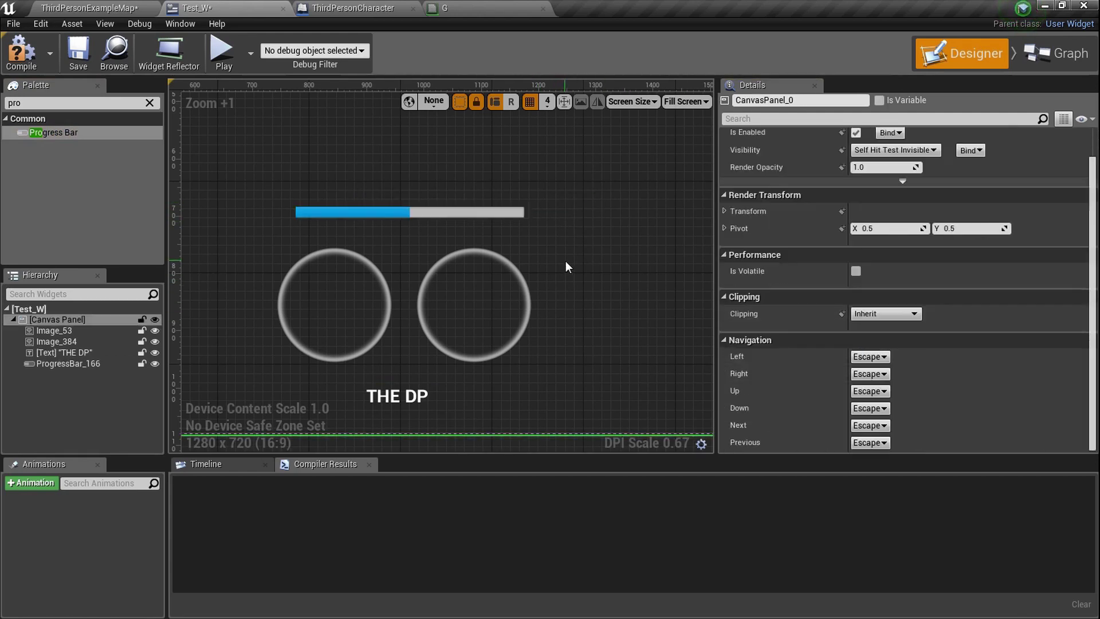
scroll(566, 260, "down", 3)
scroll(559, 261, "up", 3)
scroll(559, 261, "down", 3)
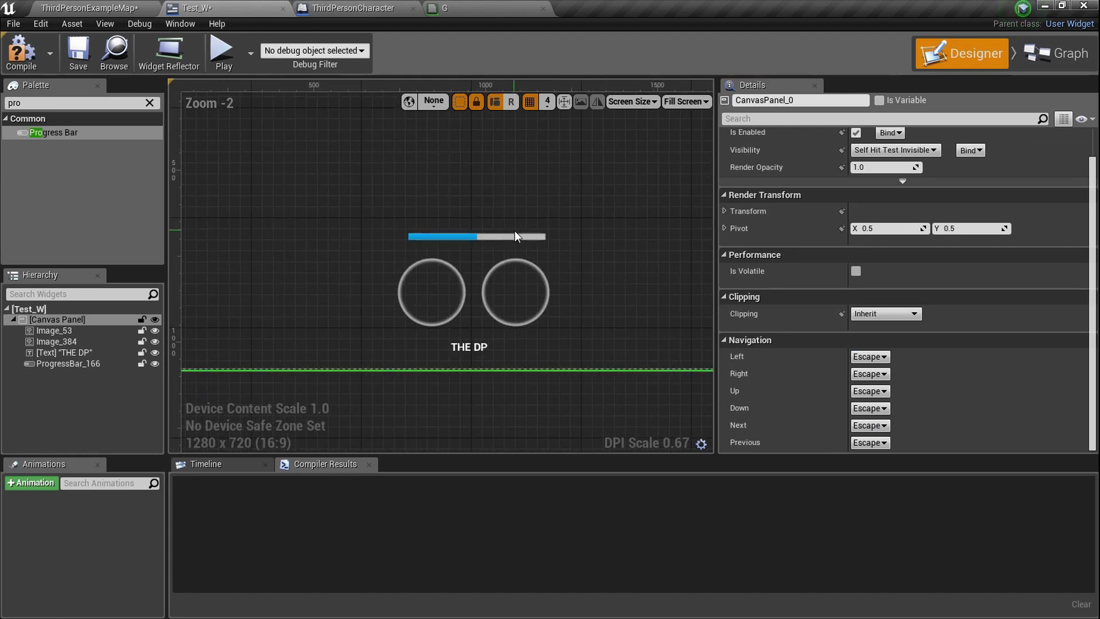
Anchor the progress bar to the bottom-centre preset
left_click(518, 236)
left_click(887, 155)
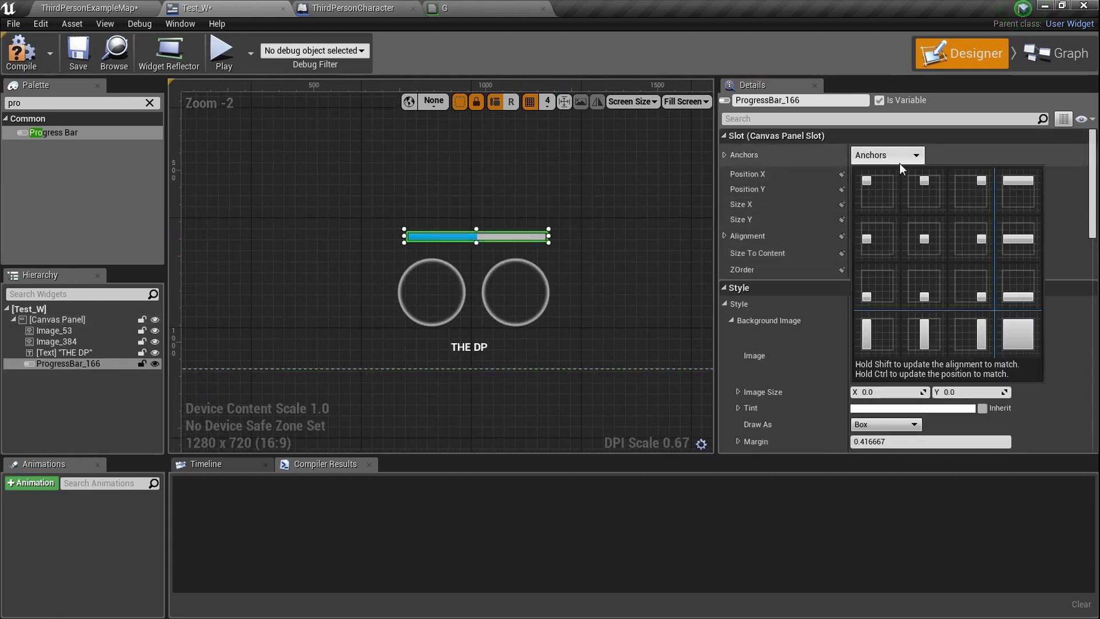
left_click(940, 280)
left_click(511, 246)
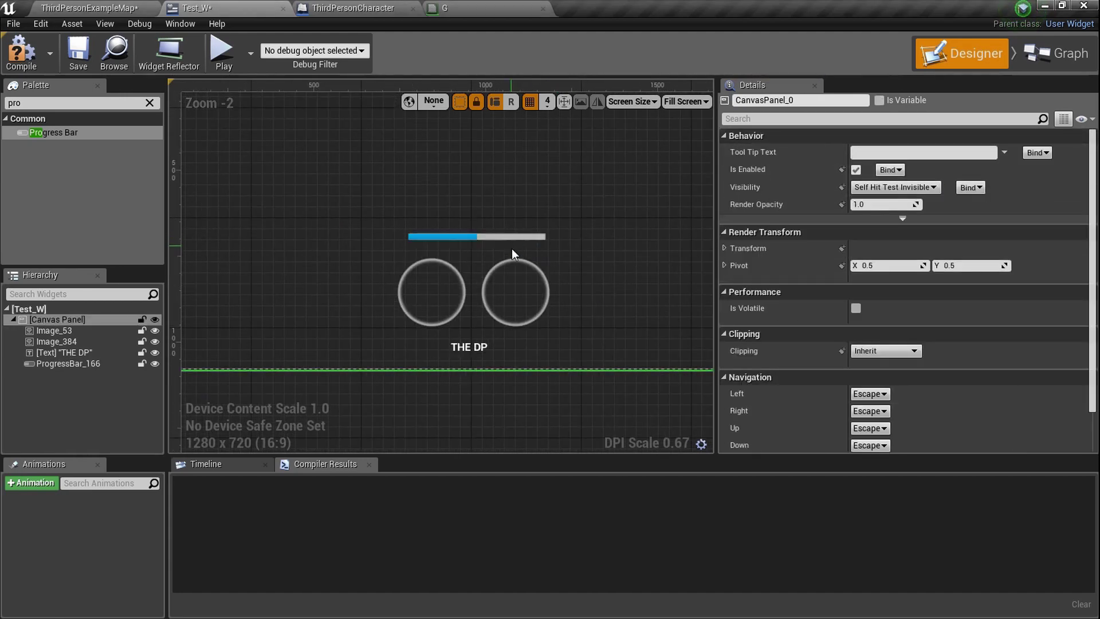
left_click(502, 269)
left_click(428, 294)
left_click(474, 346)
left_click(511, 240)
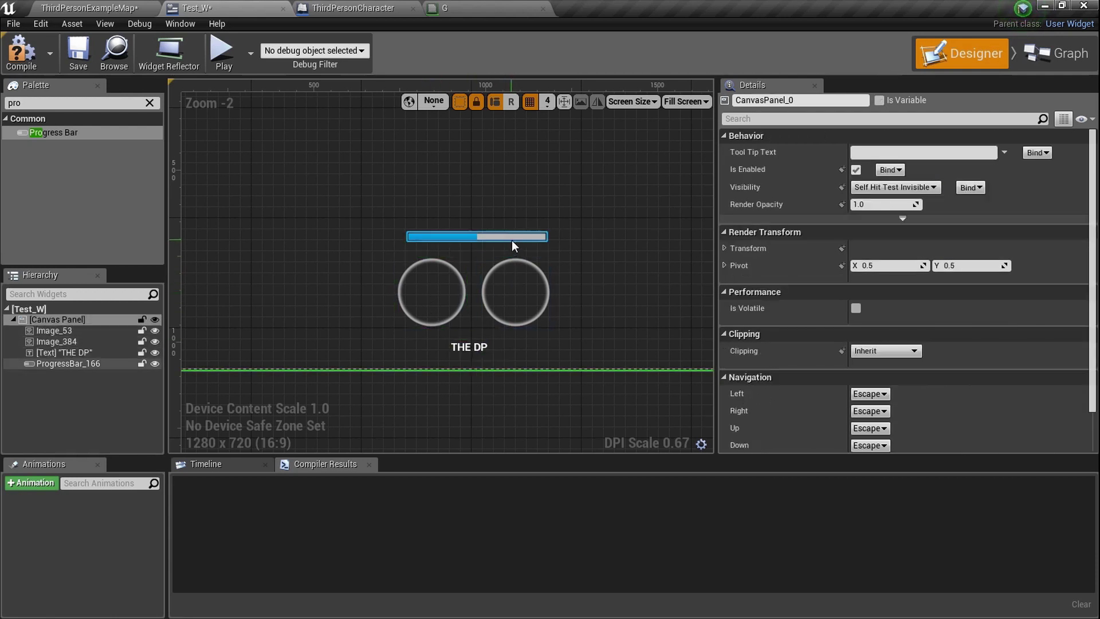
left_click(497, 237)
left_click(887, 155)
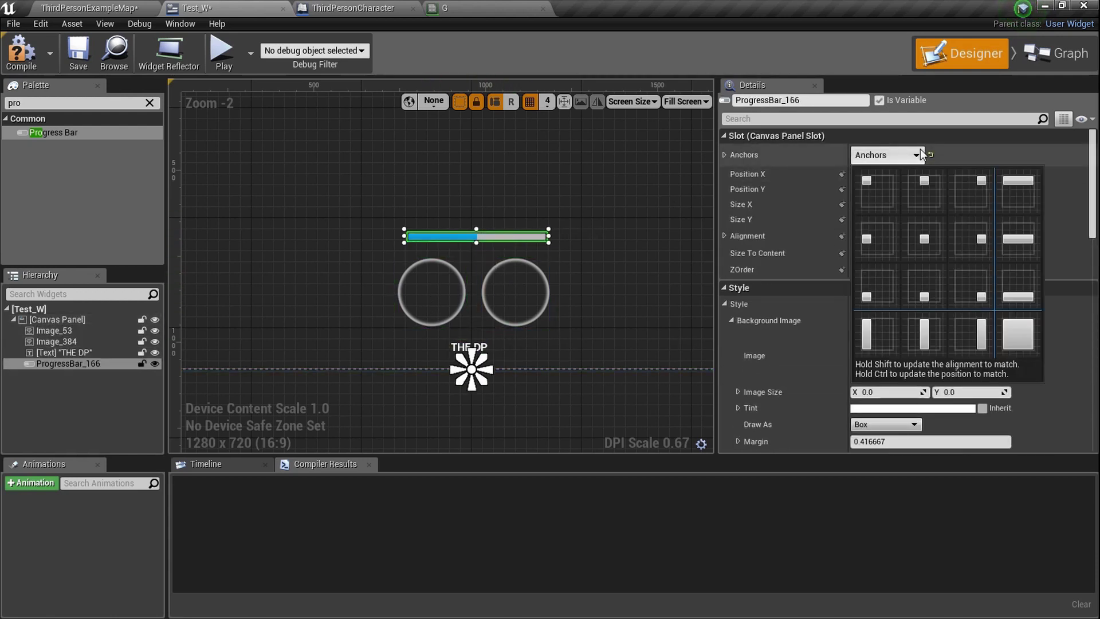
left_click(924, 285)
Compile and save Test_W, then return to the ThirdPersonExampleMap level
left_click(433, 290)
left_click(476, 237)
left_click(470, 347)
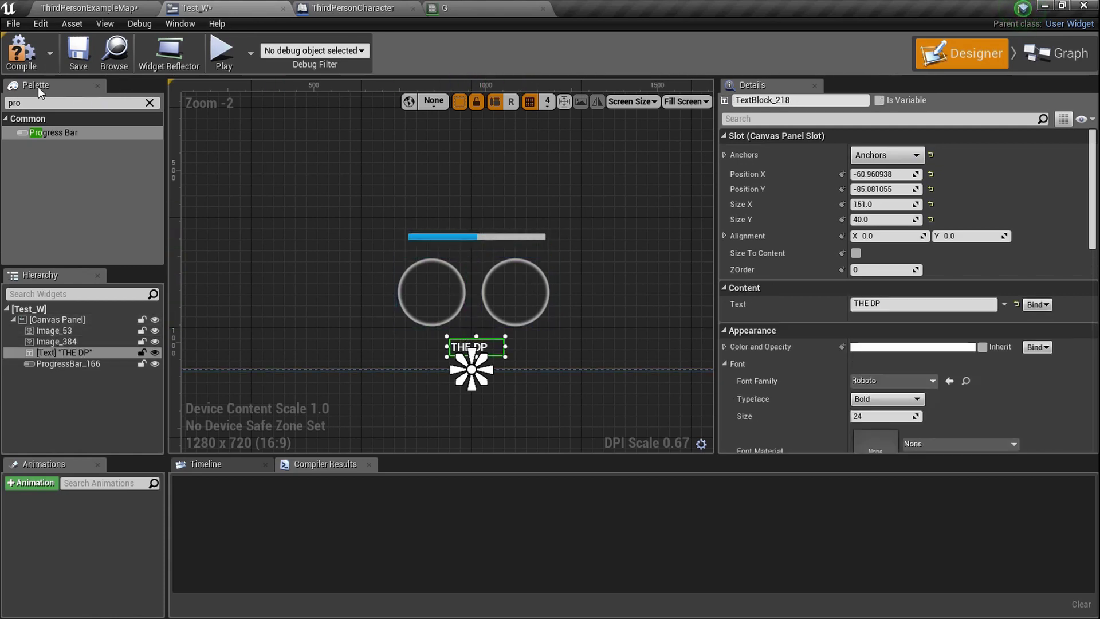
left_click(68, 57)
left_click(92, 8)
Play-test the level, running the character and toggling F11 full-screen to view the HUD
key("F11")
key("alt+p")
key("w")
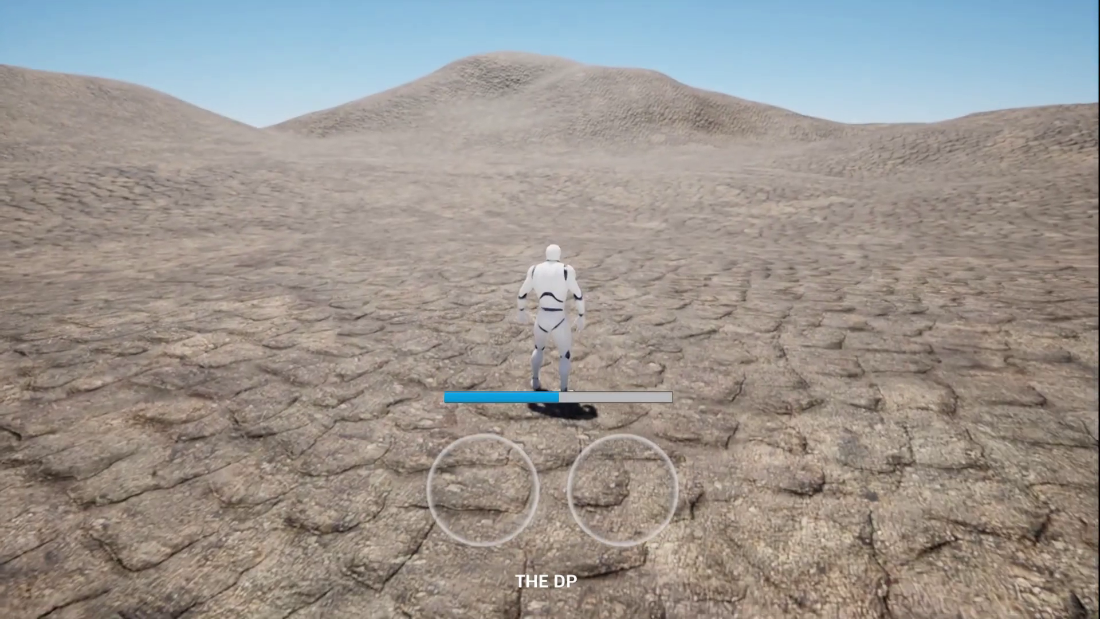
key("F11")
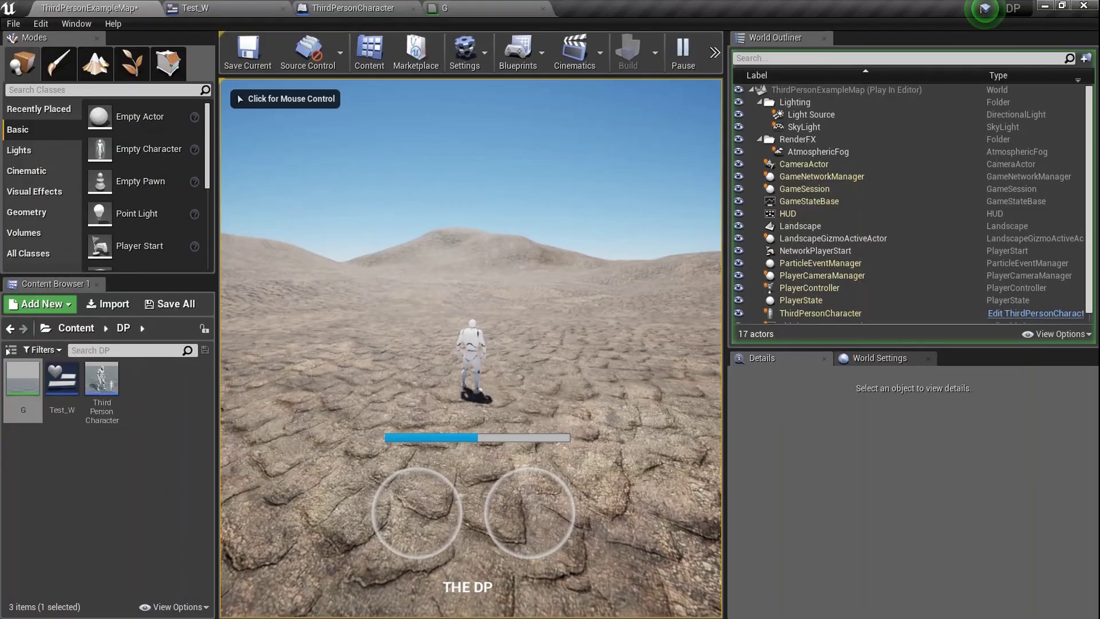
key("w")
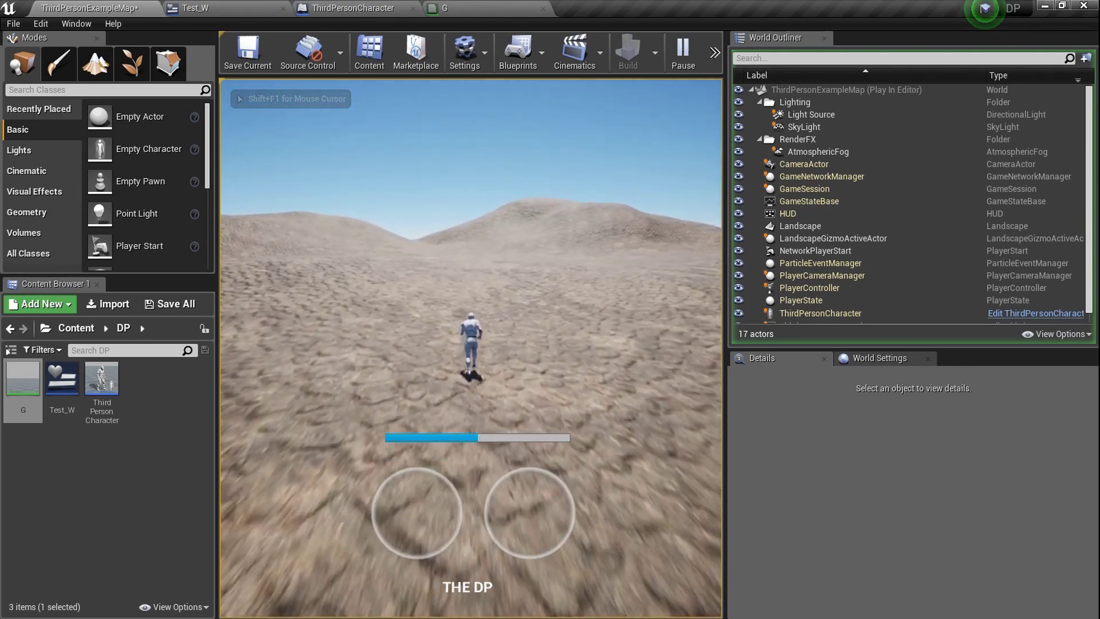
key("shift+F1")
key("F11")
key("F11")
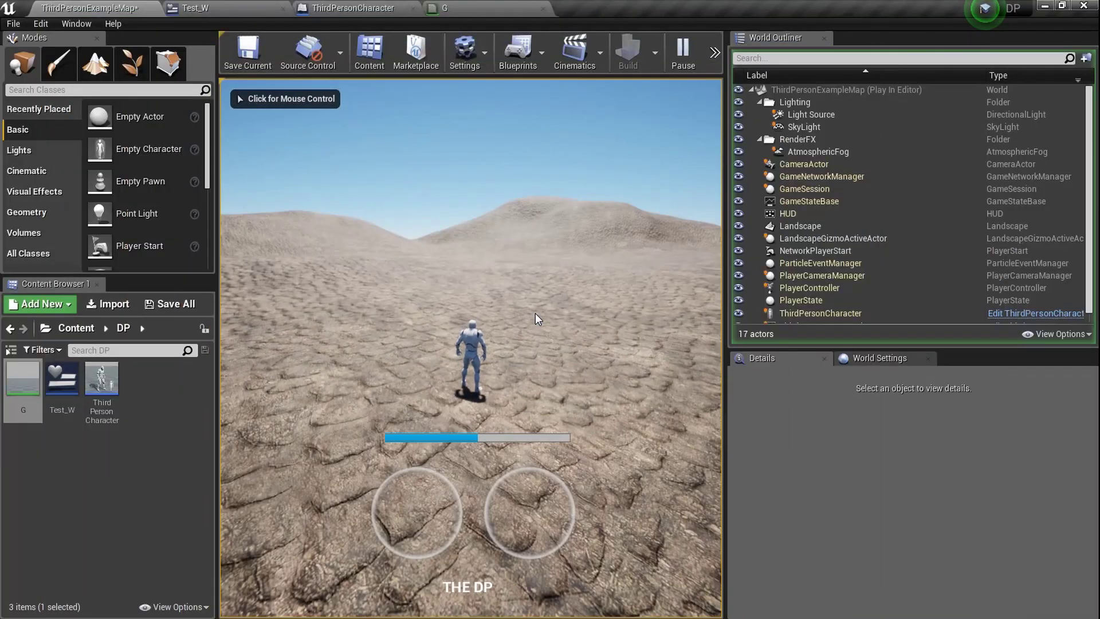
key("F11")
key("F11")
key("F11")
key("F11")
key("F11")
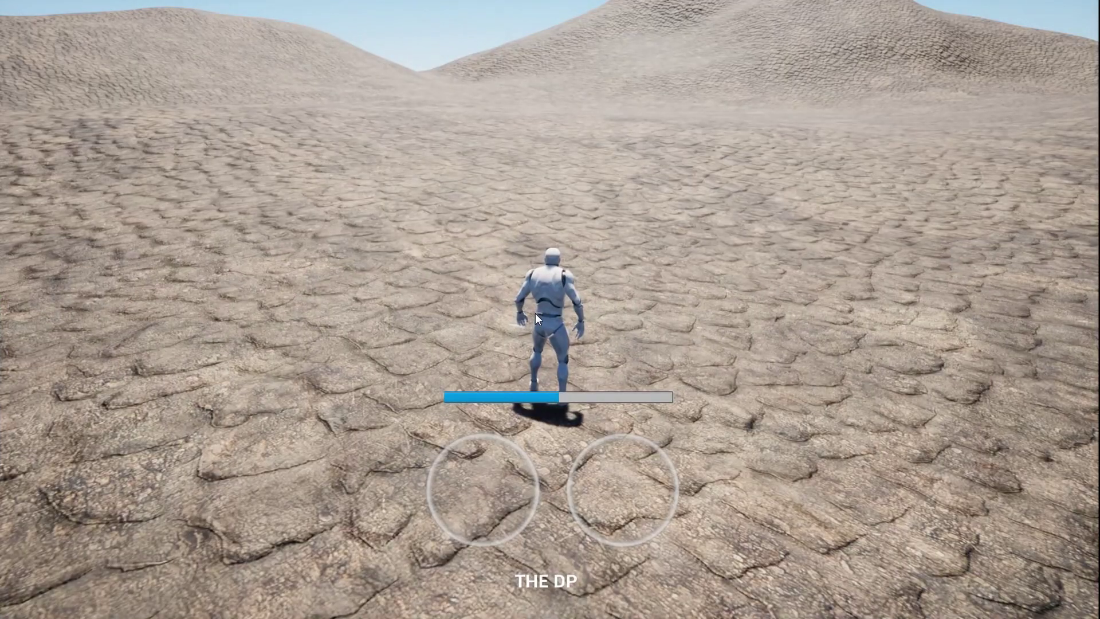
key("Escape")
key("F11")
Anchor left ring Image_53 to the top-left preset at 744, 756, then compile Test_W
left_click(253, 2)
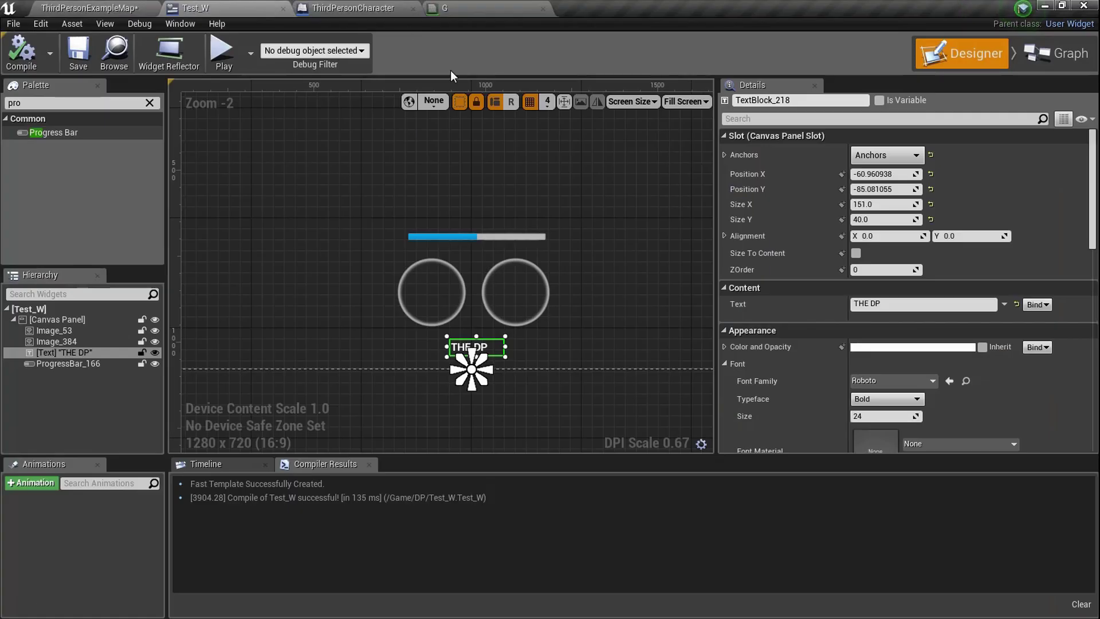
left_click(446, 284)
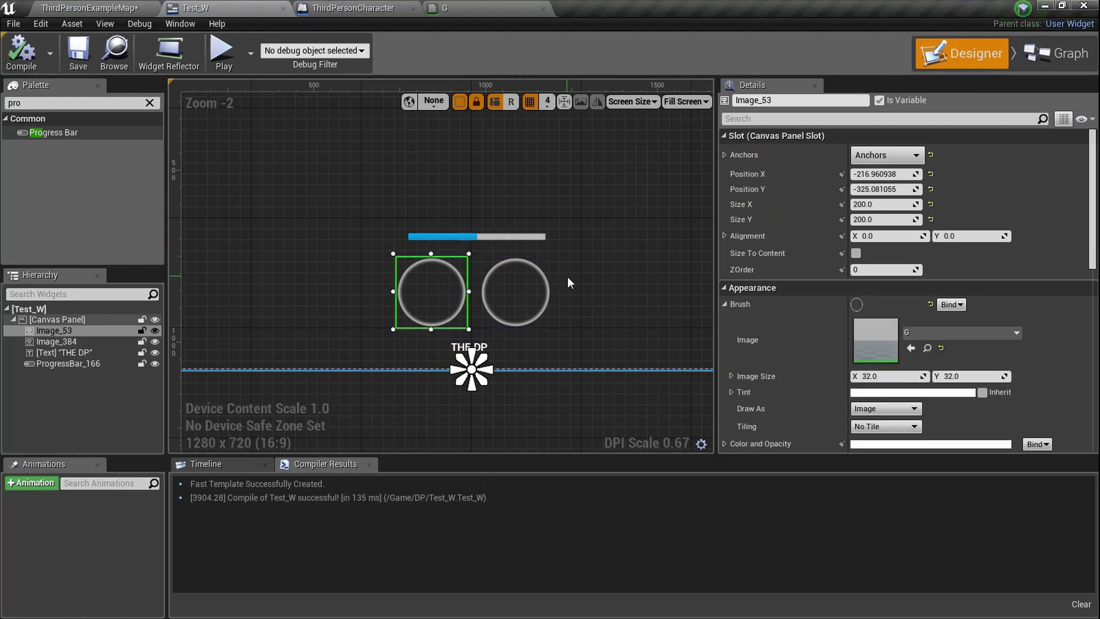
left_click(901, 156)
left_click(879, 186)
scroll(628, 241, "down", 5)
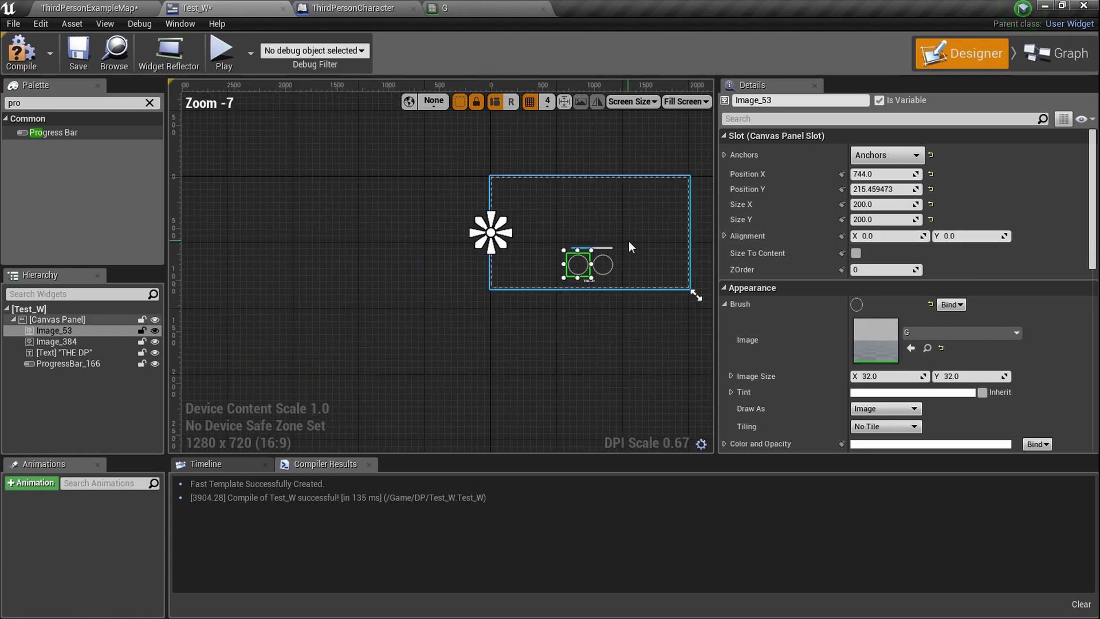
scroll(579, 256, "up", 4)
scroll(580, 257, "down", 3)
left_click(868, 156)
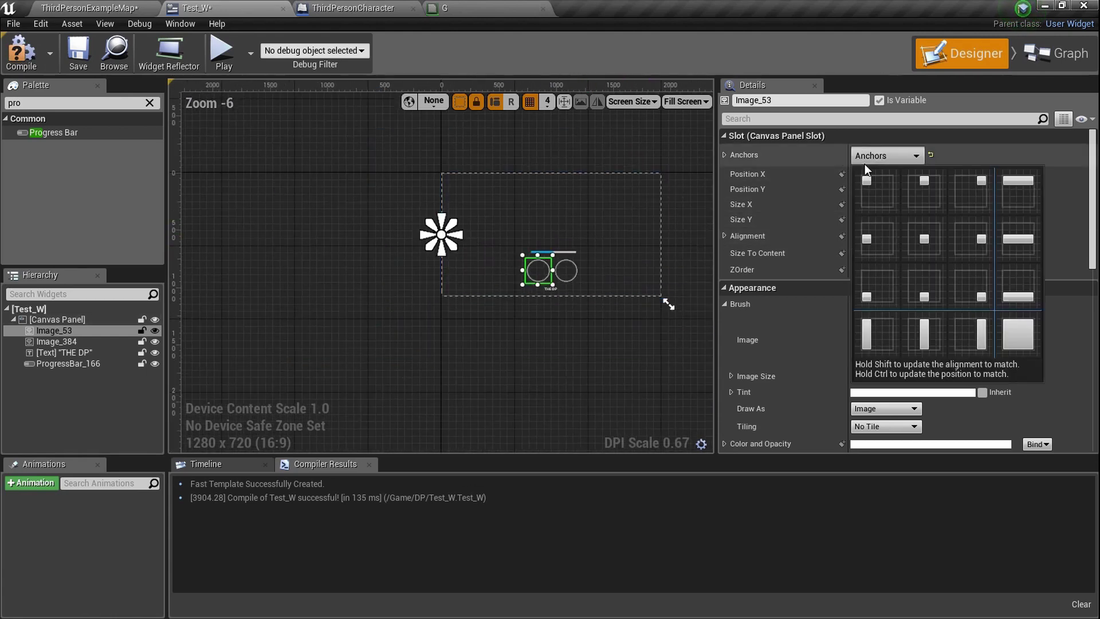
left_click(874, 205)
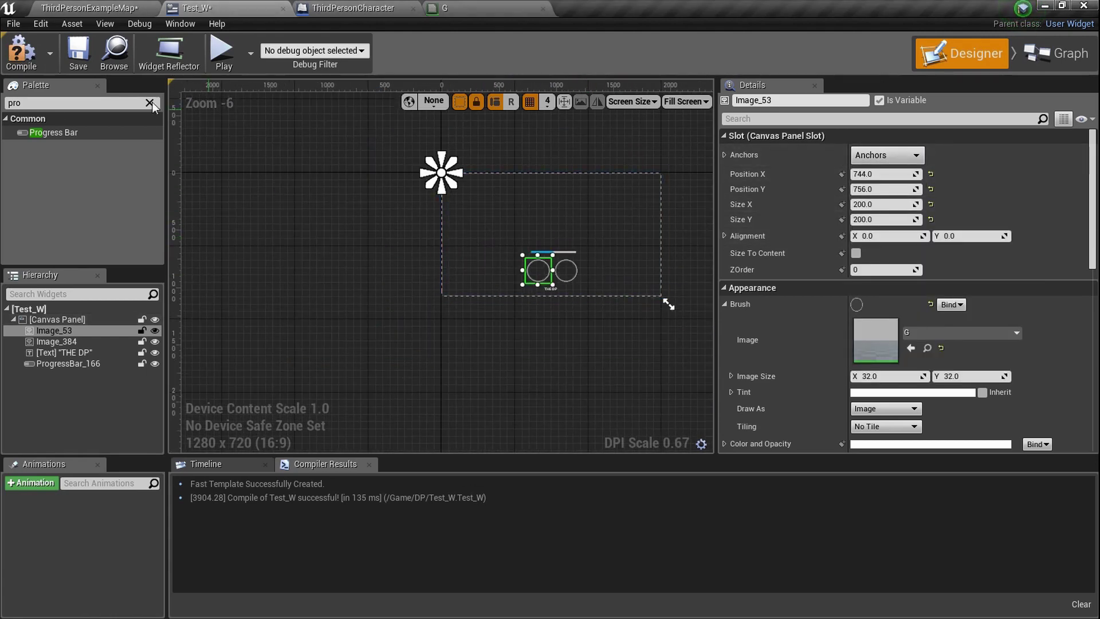
left_click(23, 53)
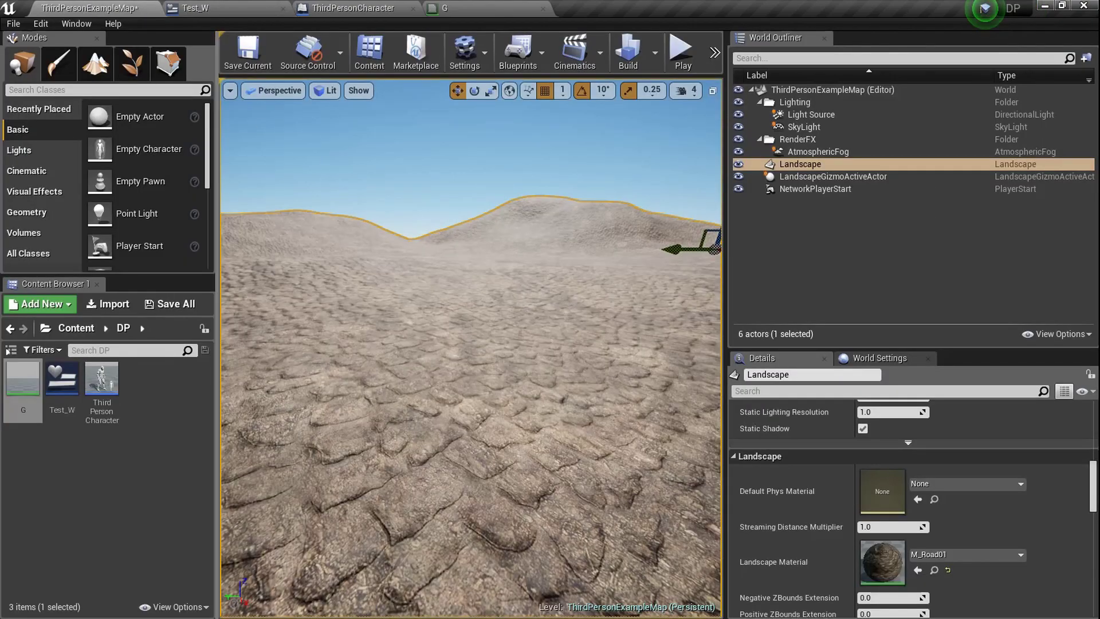
Play-test while running up the slope, switching full-screen and windowed to watch the left ring drift
key("F11")
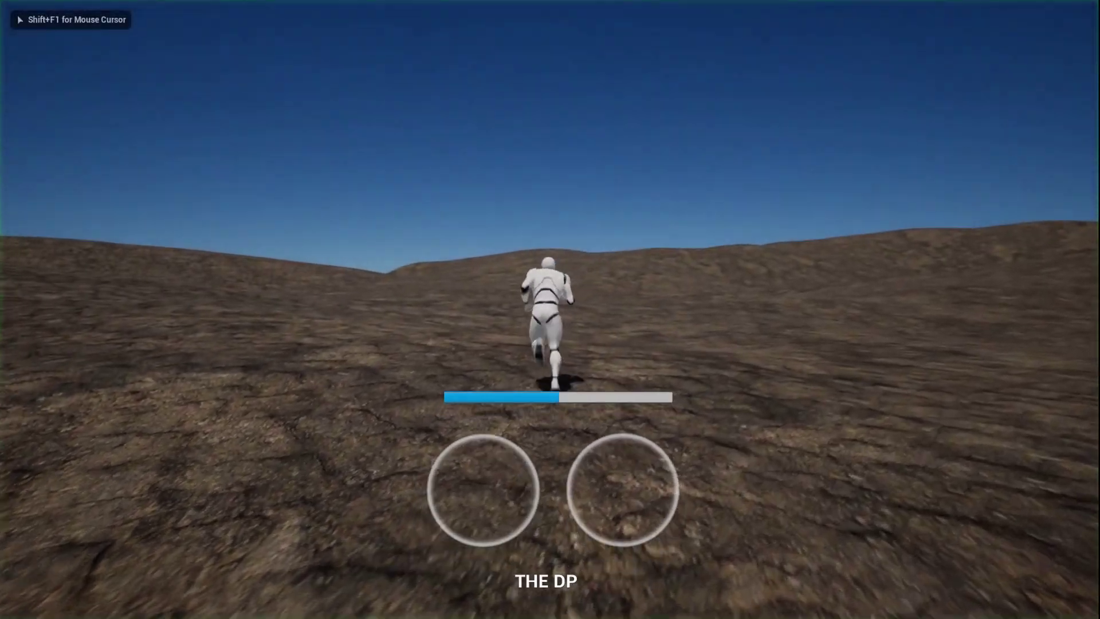
key("w")
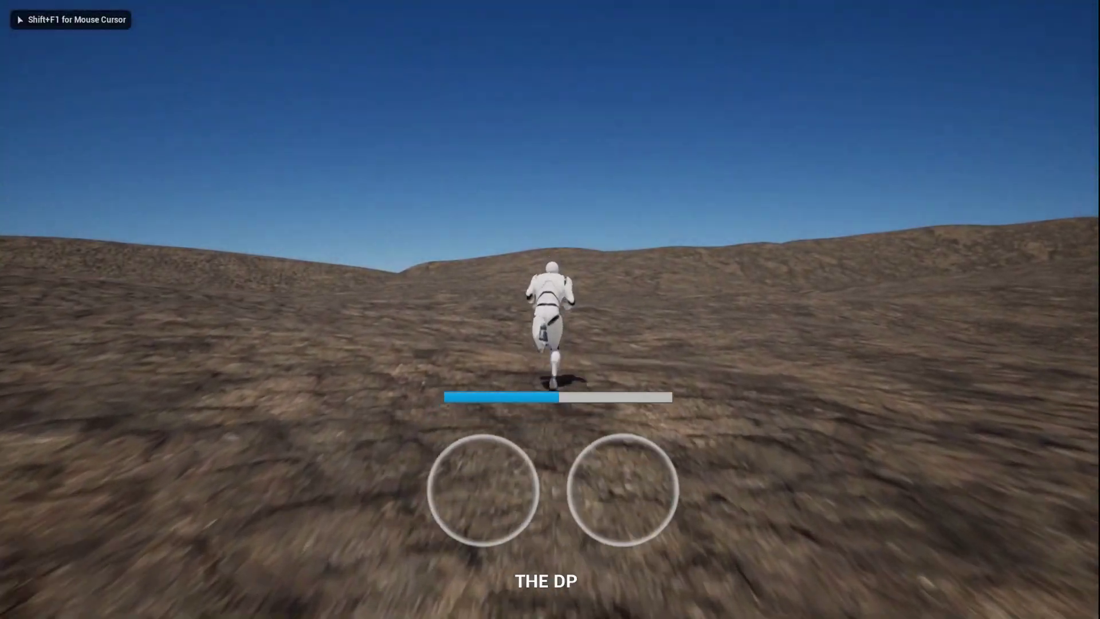
key("F11")
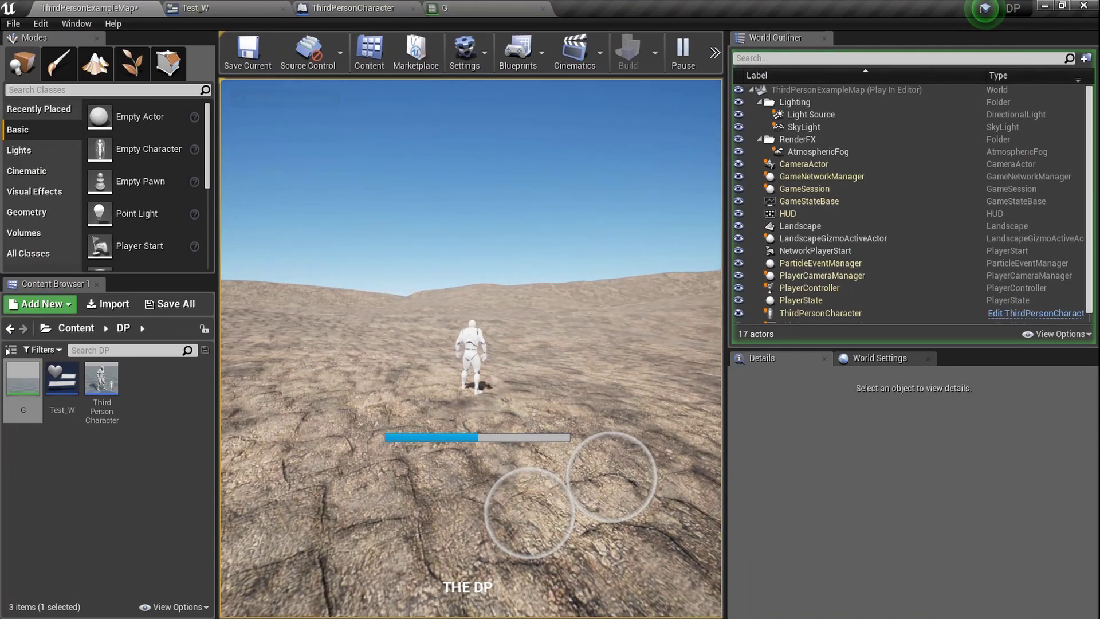
key("F11")
key("w")
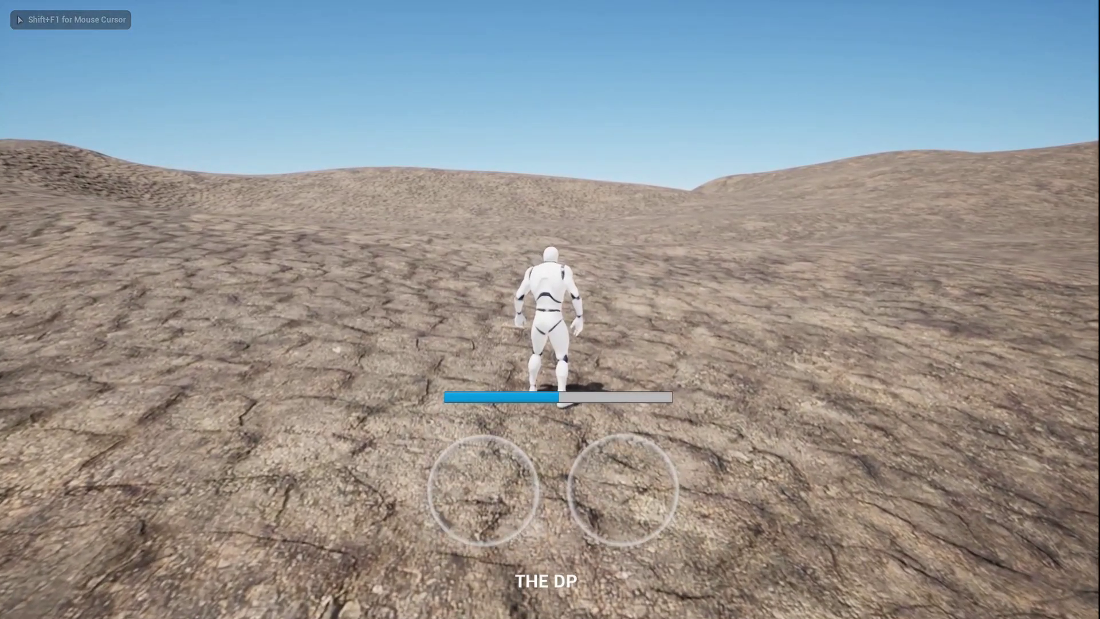
key("F11")
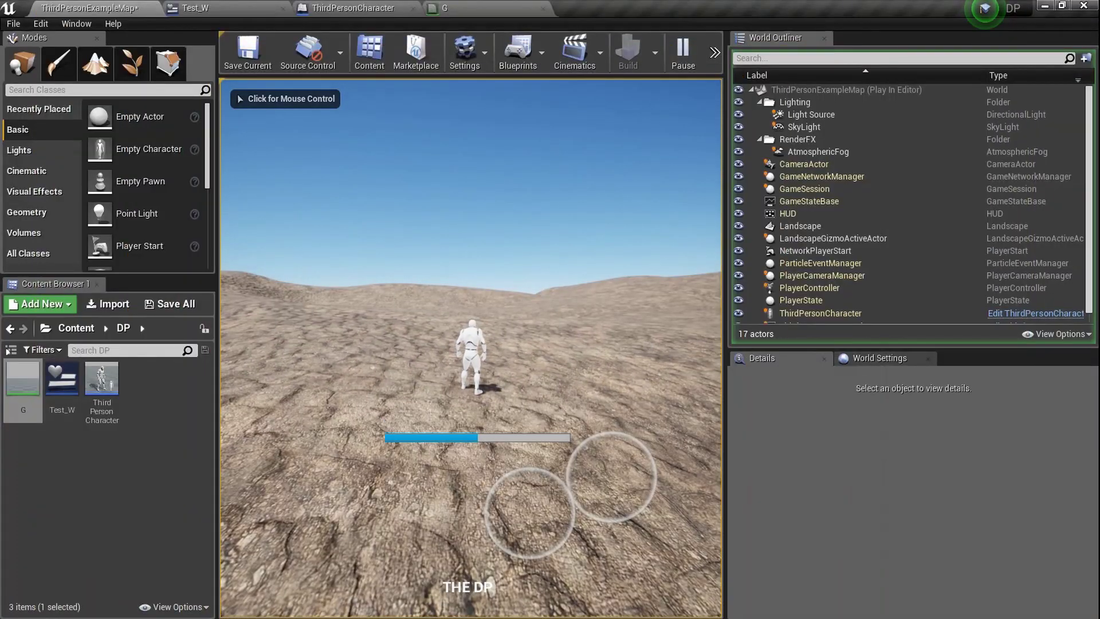
key("F11")
key("w")
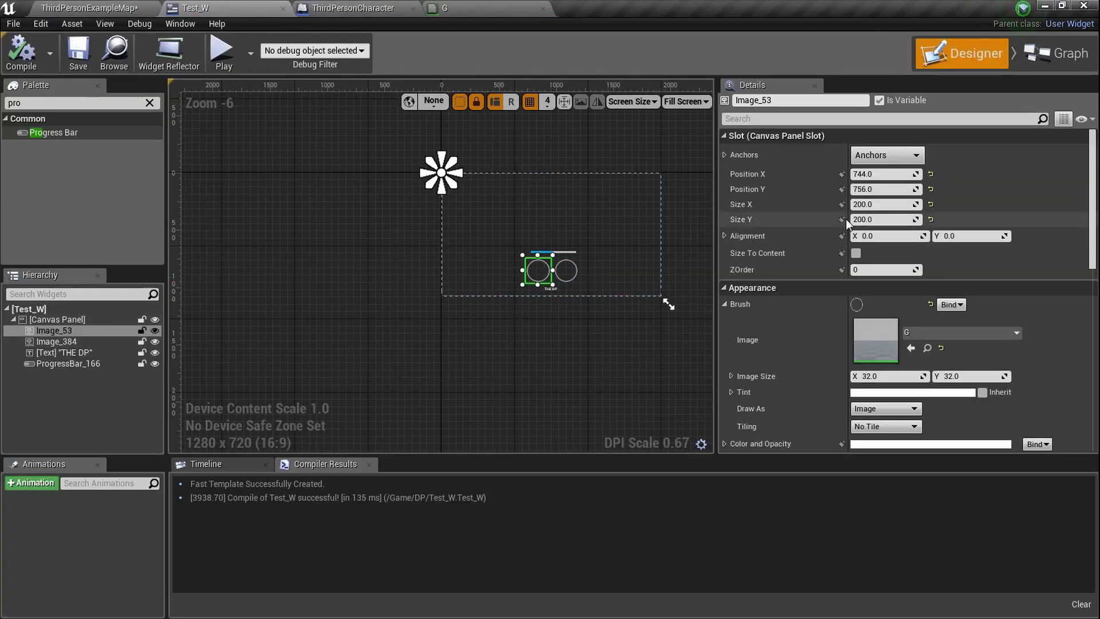
Re-anchor left ring Image_53 to the bottom-centre preset
left_click(887, 154)
left_click(921, 274, "ctrl")
scroll(629, 285, "up", 4)
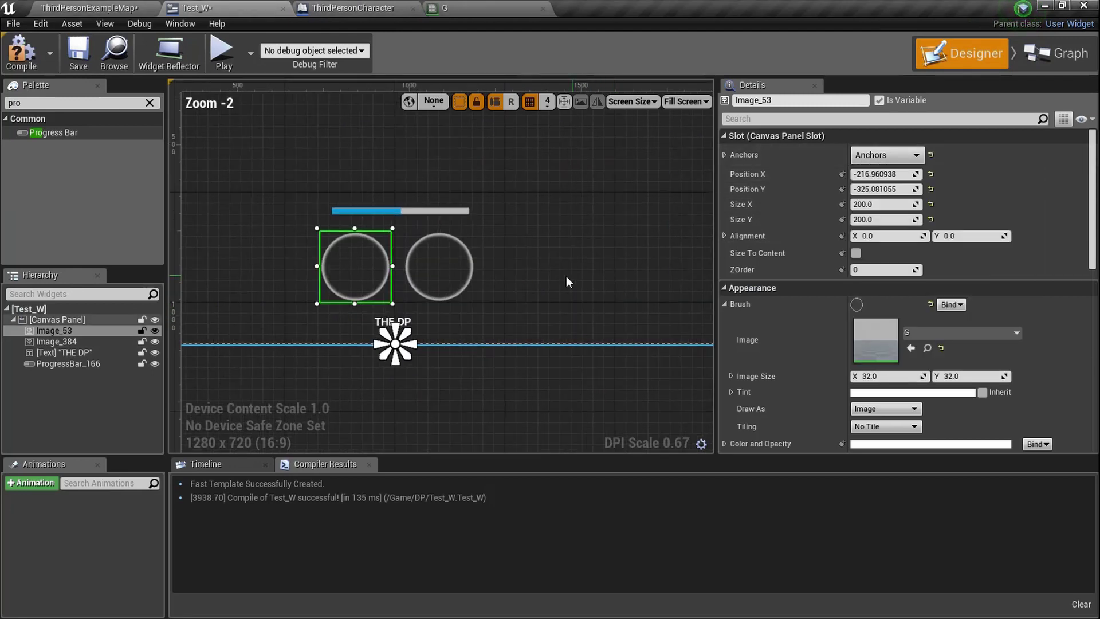
left_click(887, 154)
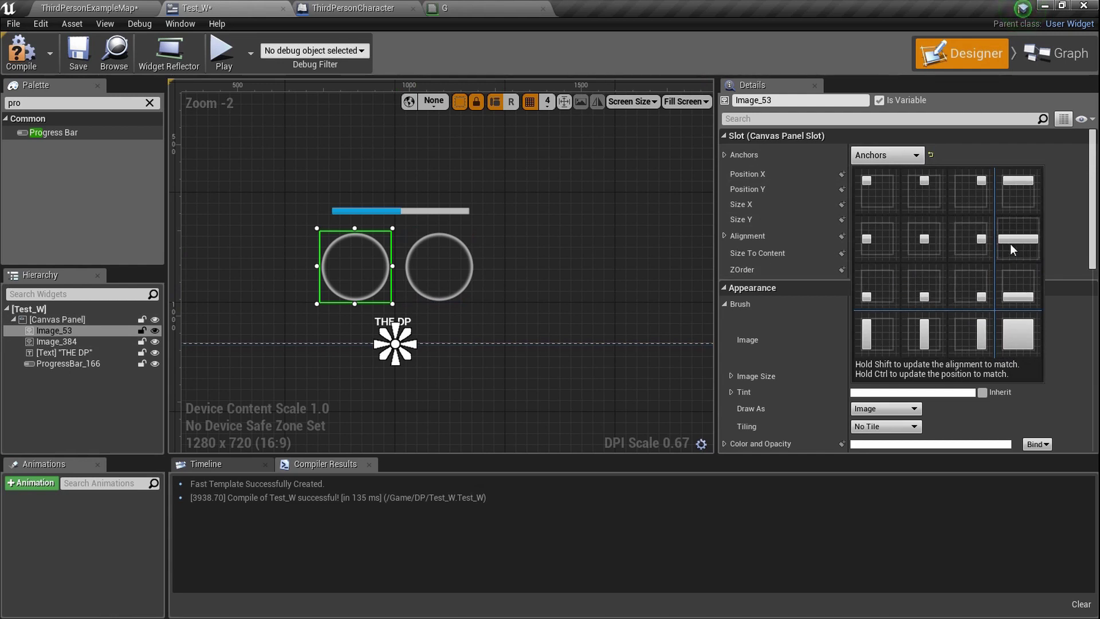
scroll(546, 233, "down", 5)
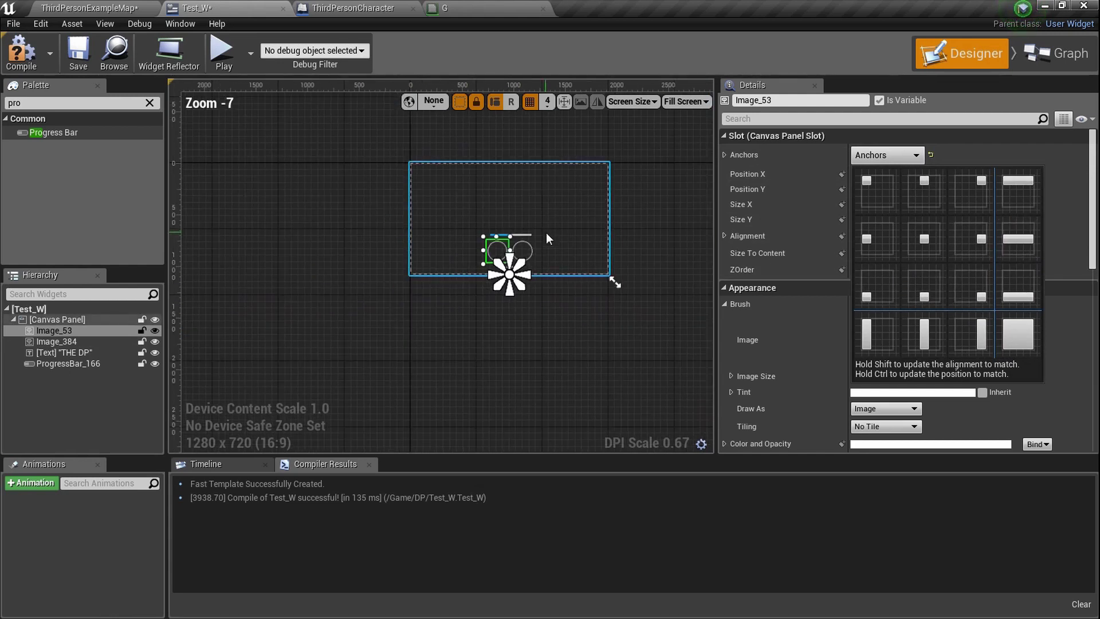
left_click(360, 225)
Check the canvas panel and right ring Image_384, then save Test_W
left_click(418, 214)
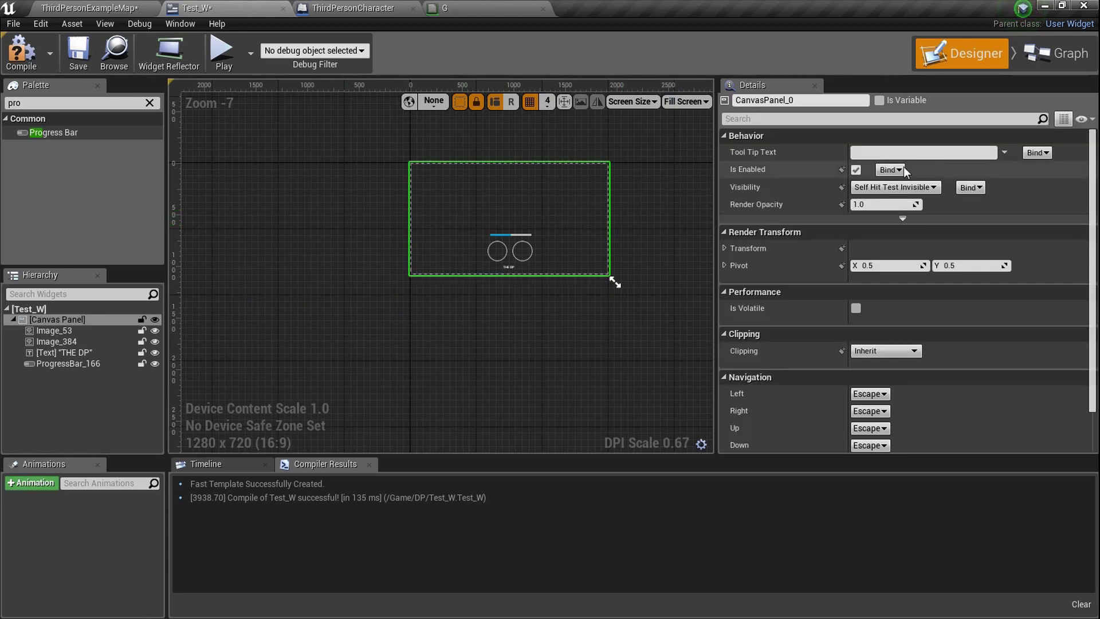
scroll(445, 260, "up", 2)
scroll(424, 264, "up", 2)
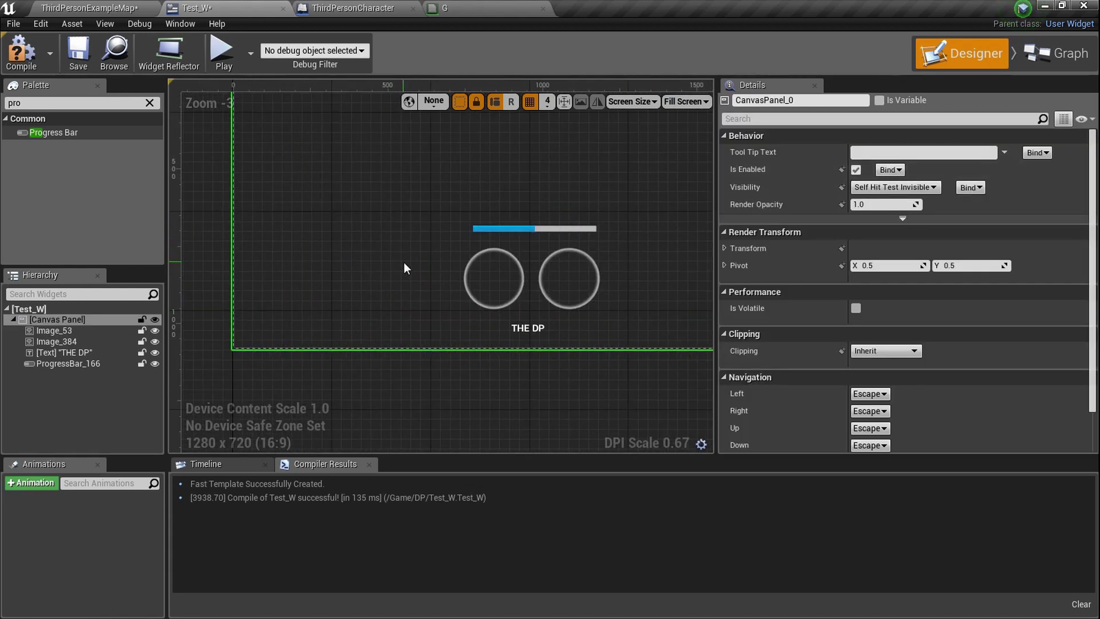
scroll(405, 266, "down", 1)
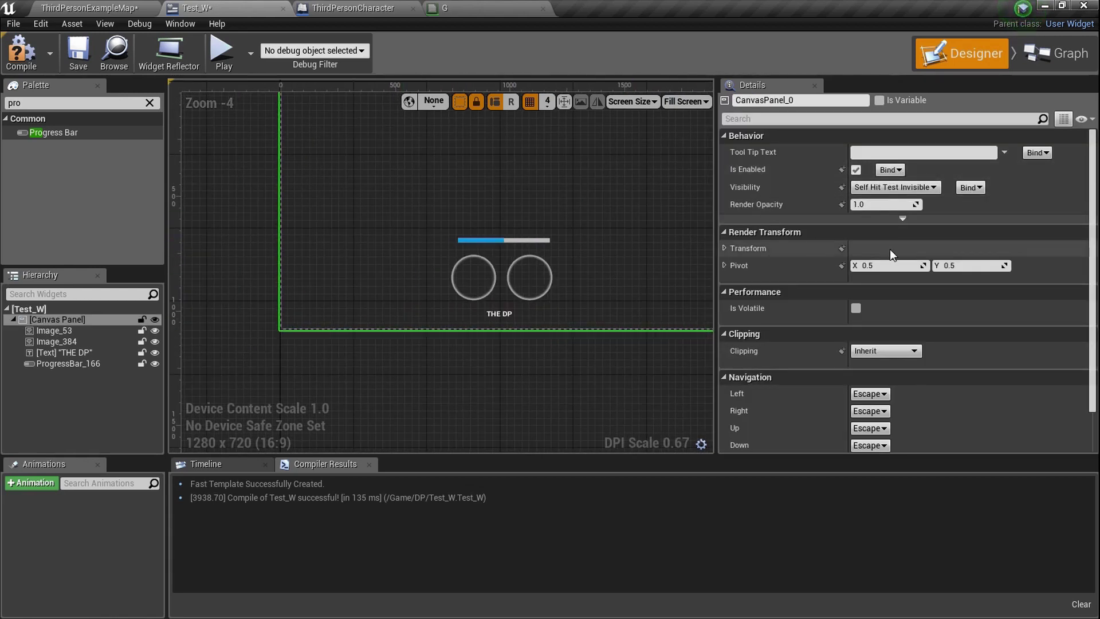
left_click(541, 273)
left_click(78, 52)
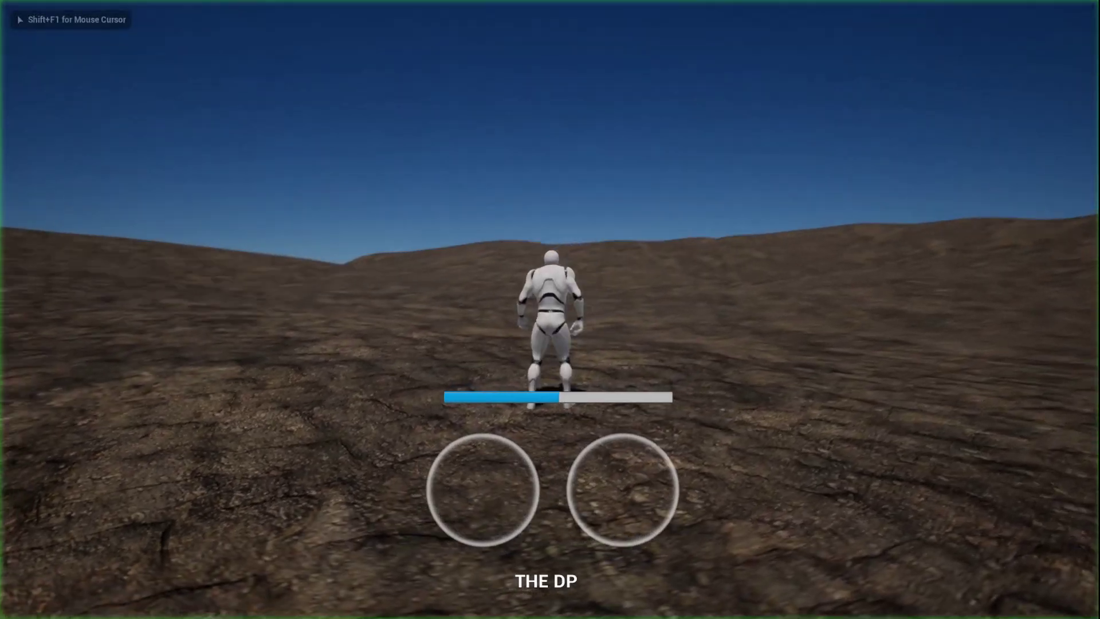
Run and turn the character, toggling full-screen and windowed views to confirm the HUD stays grouped
key("w")
key("F11")
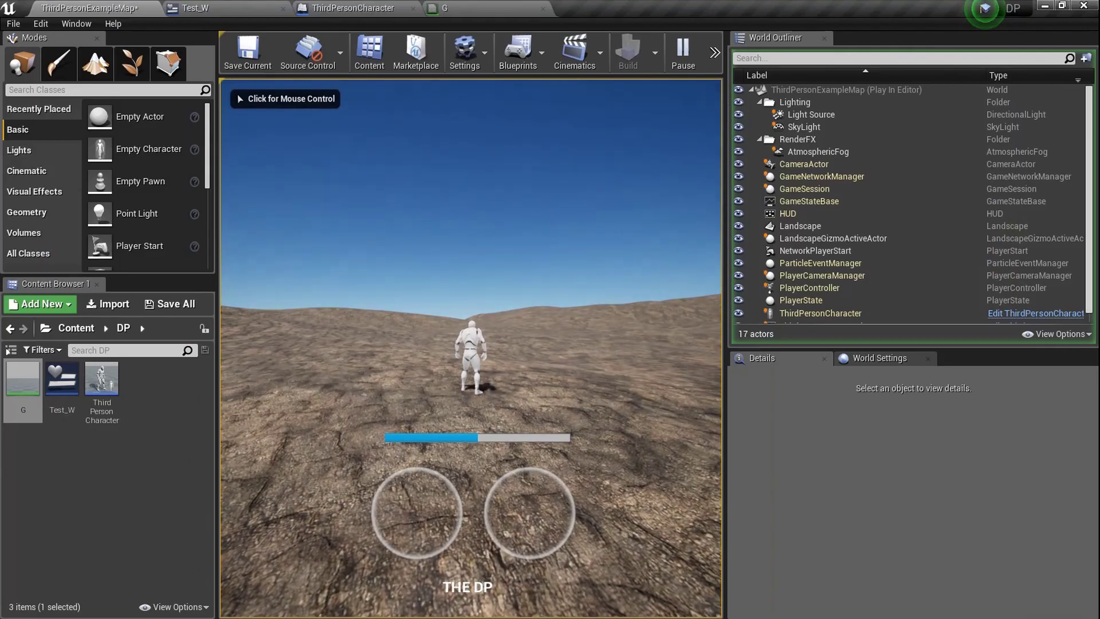
key("F11")
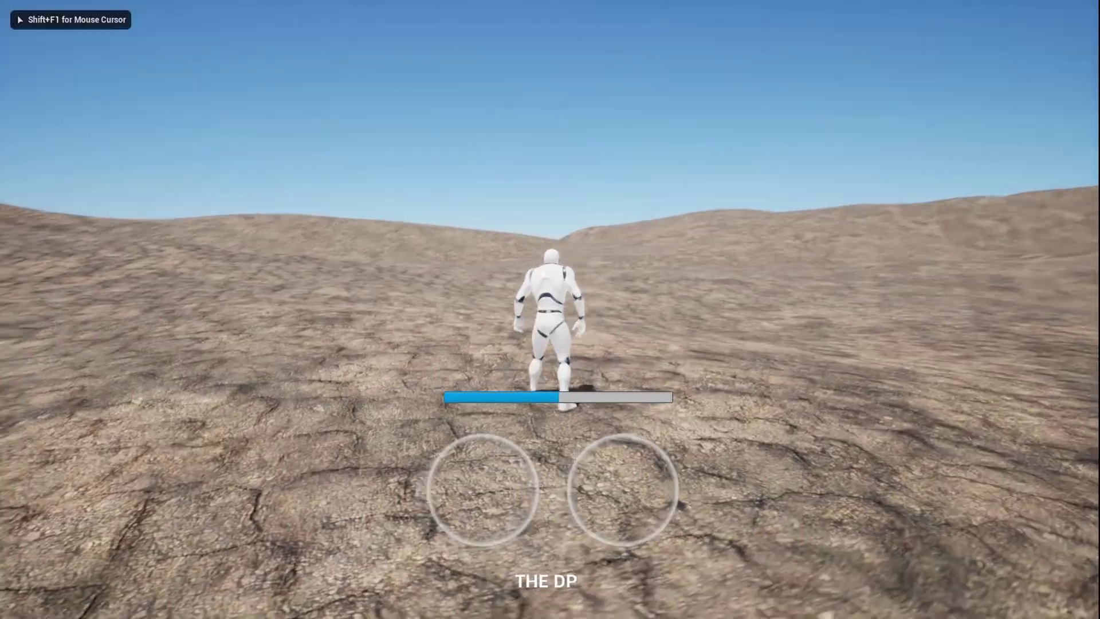
key("w")
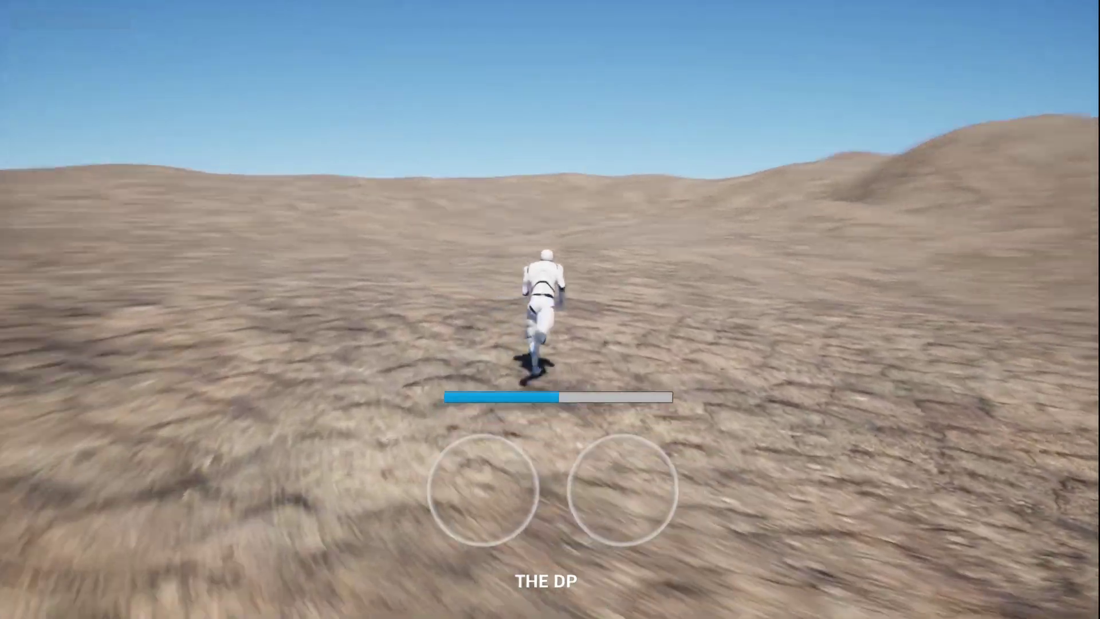
key("d")
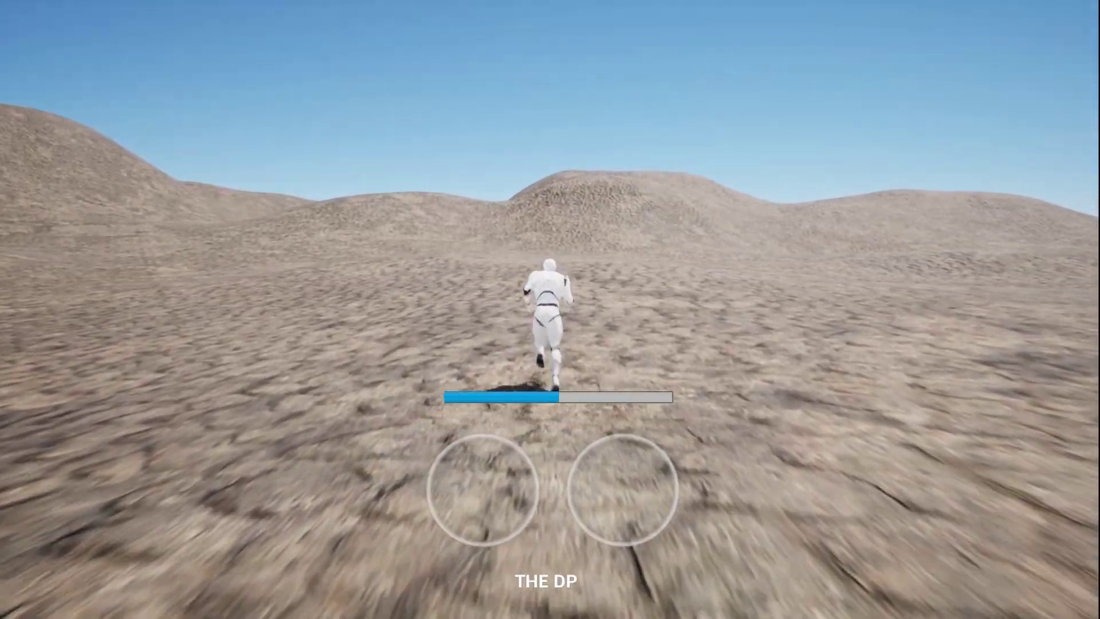
key("shift+F1")
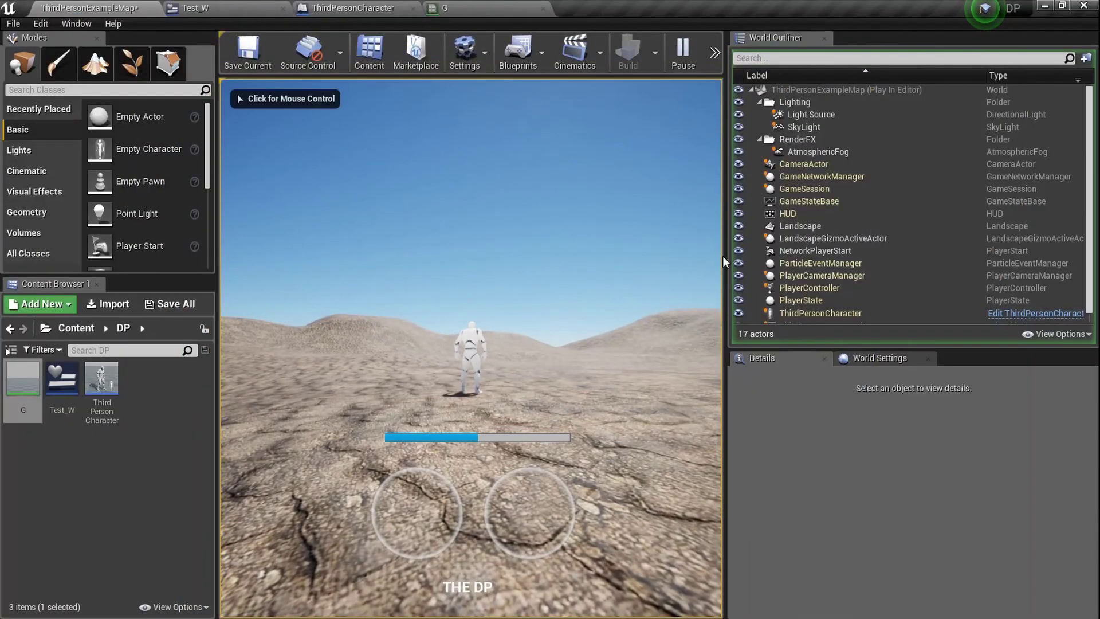